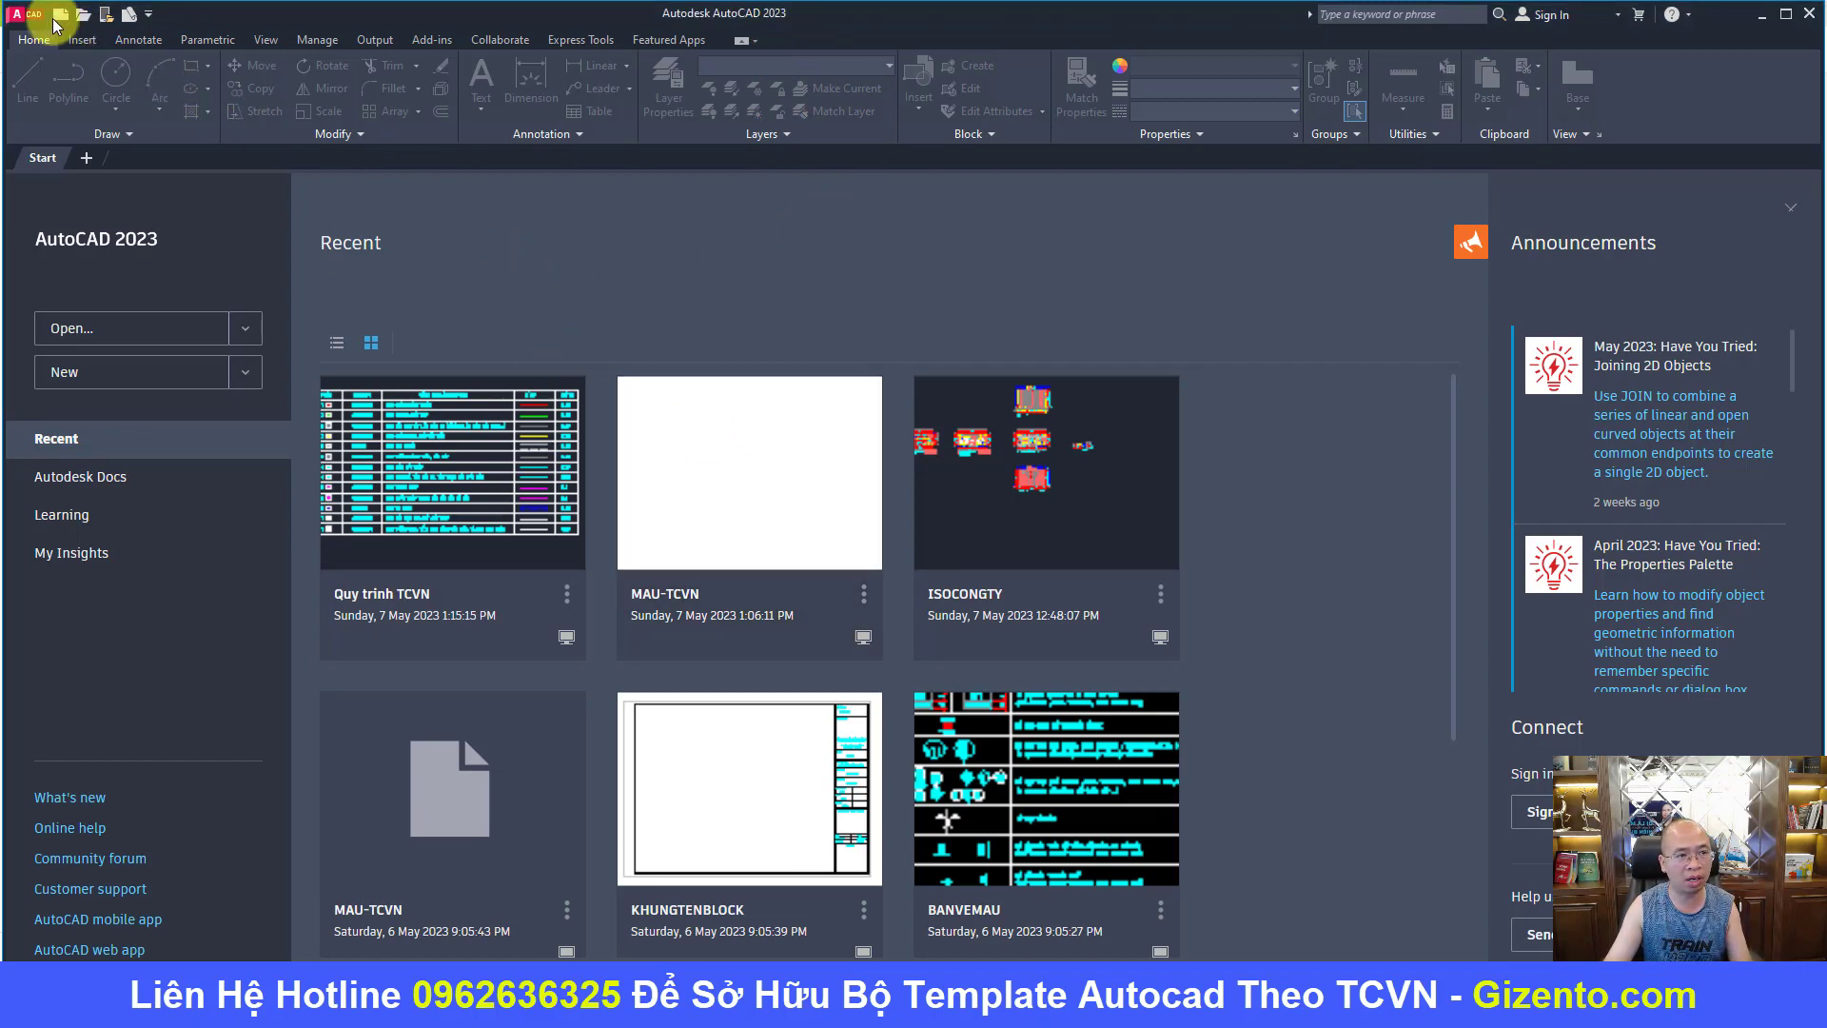
- Create a new blank Drawing1 from the acadiso.dwt template
click(60, 24)
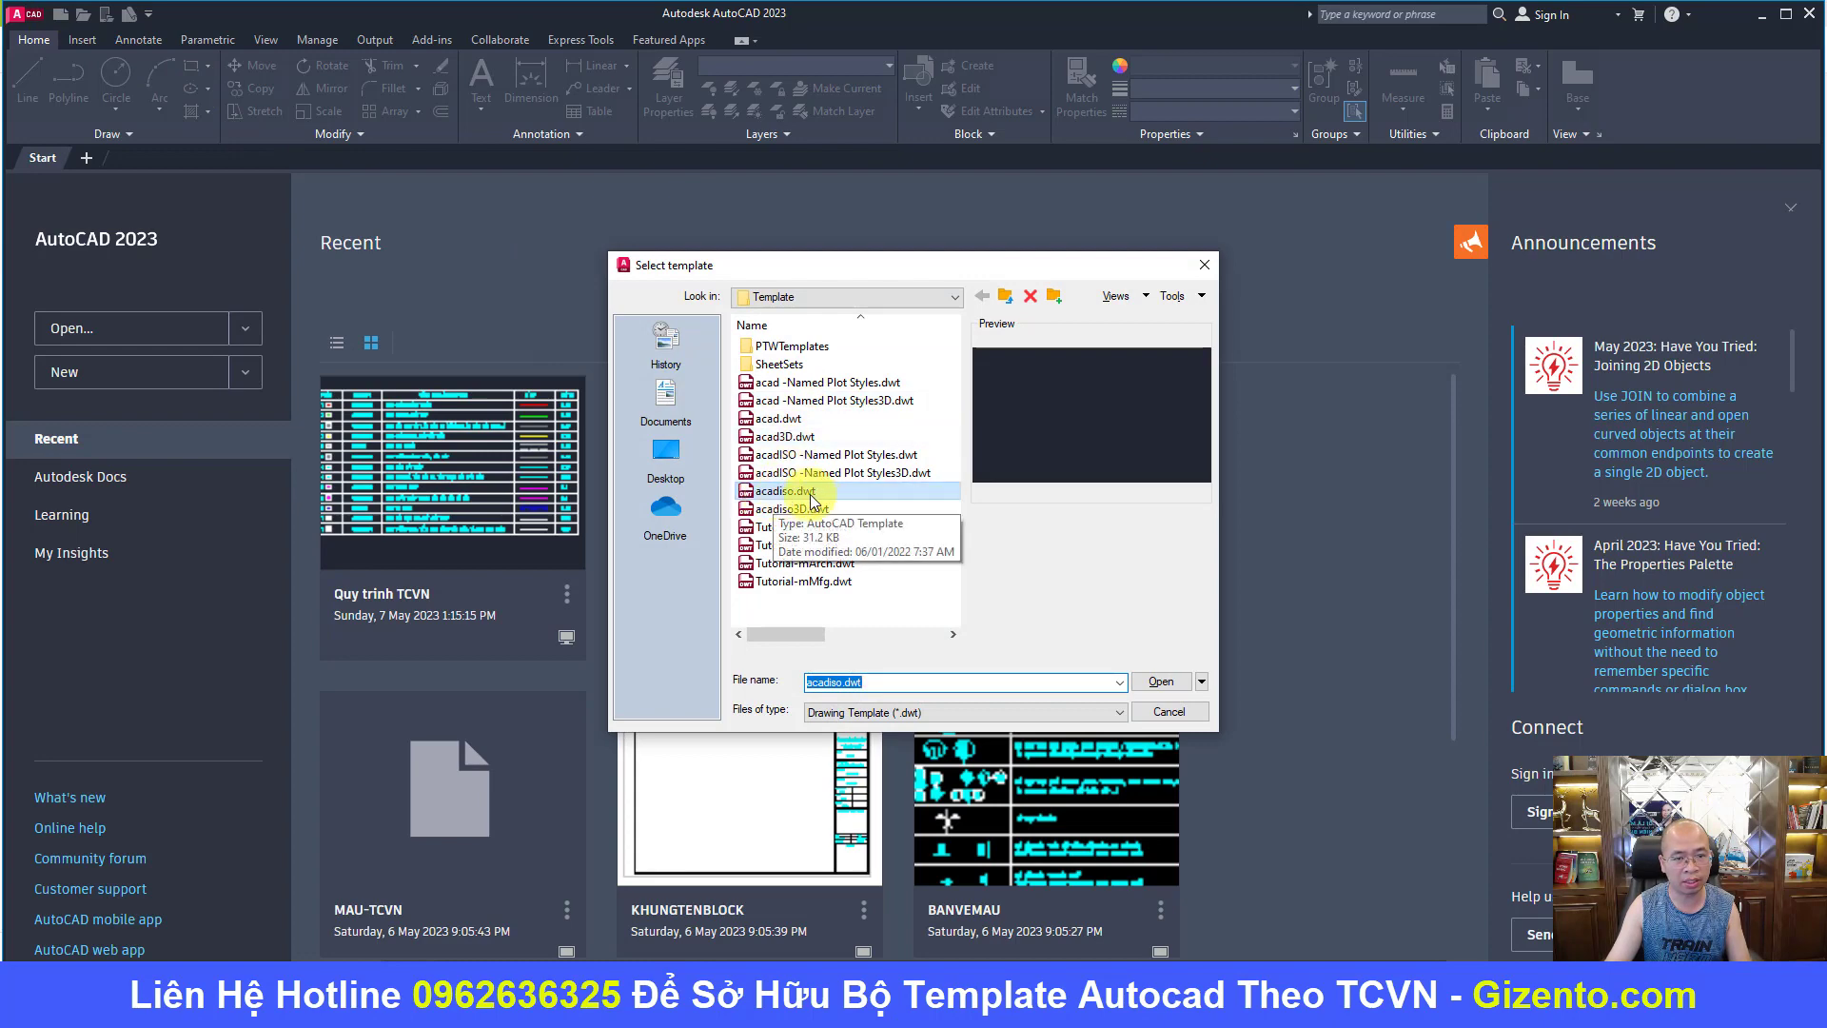
click(1156, 681)
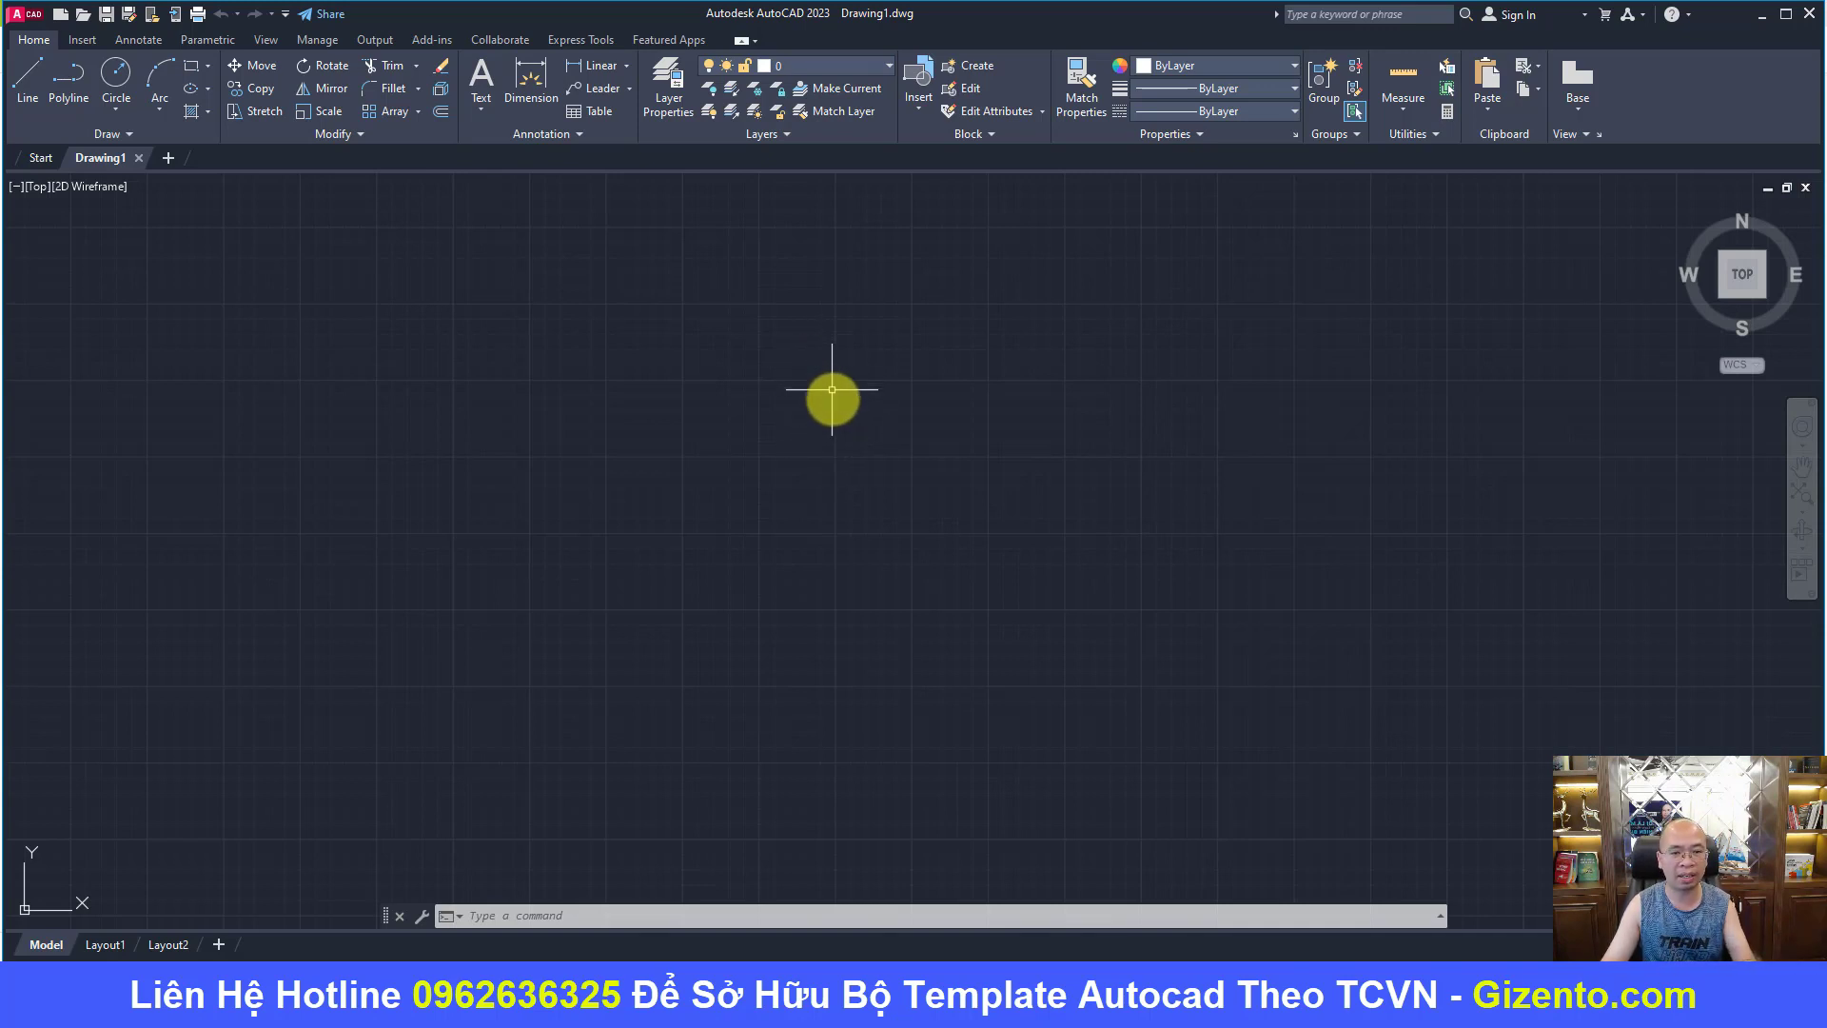
middle_drag(848, 433, 847, 484)
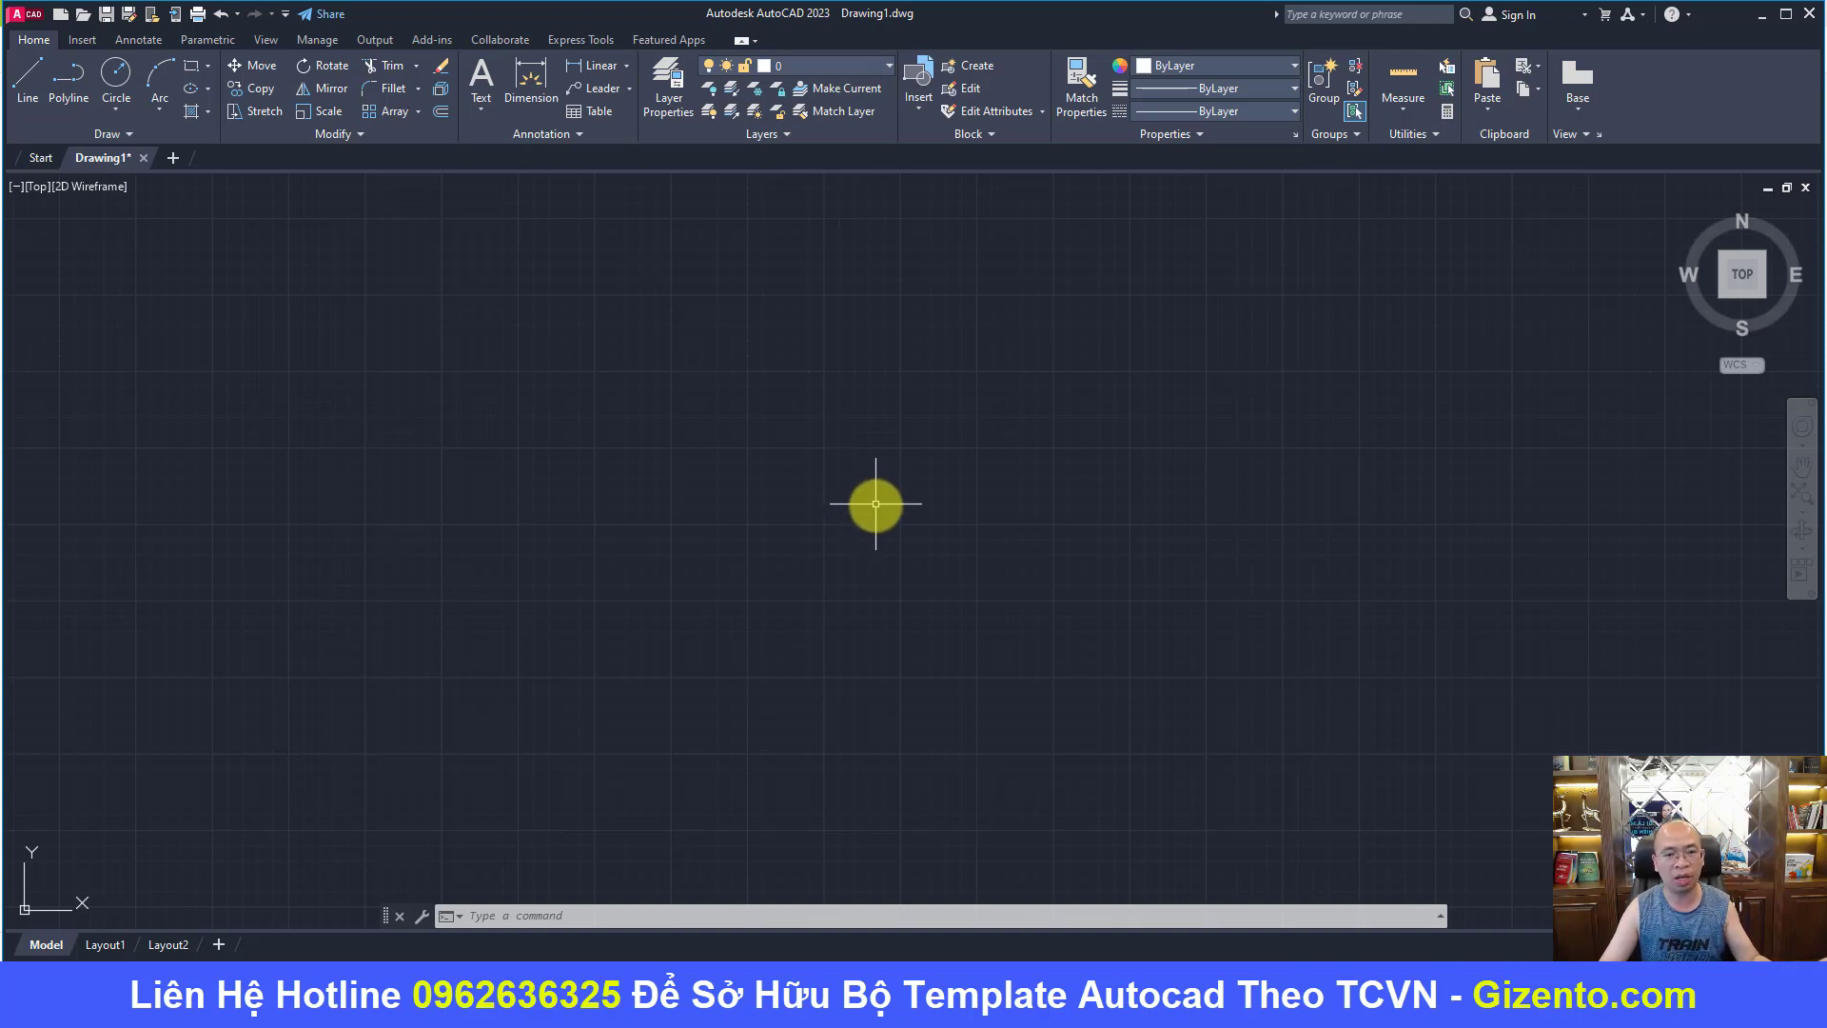
middle_drag(888, 567, 888, 575)
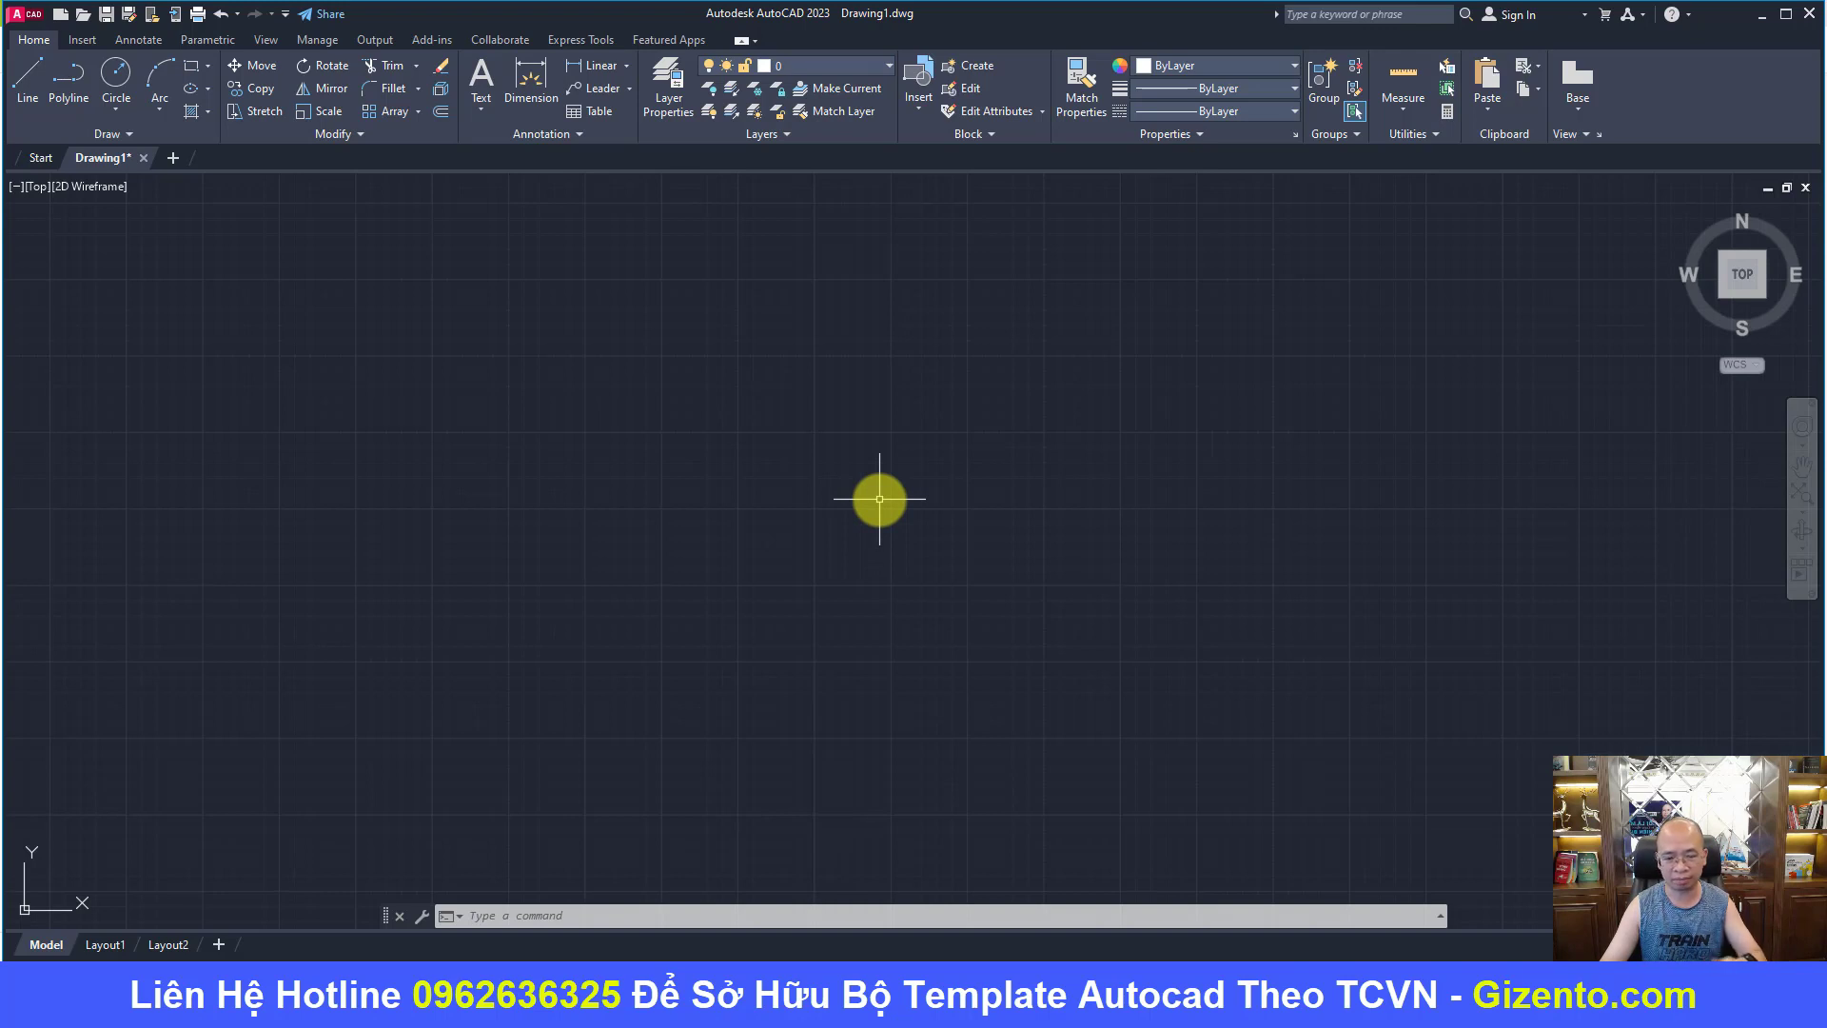
mouse_move(1741, 274)
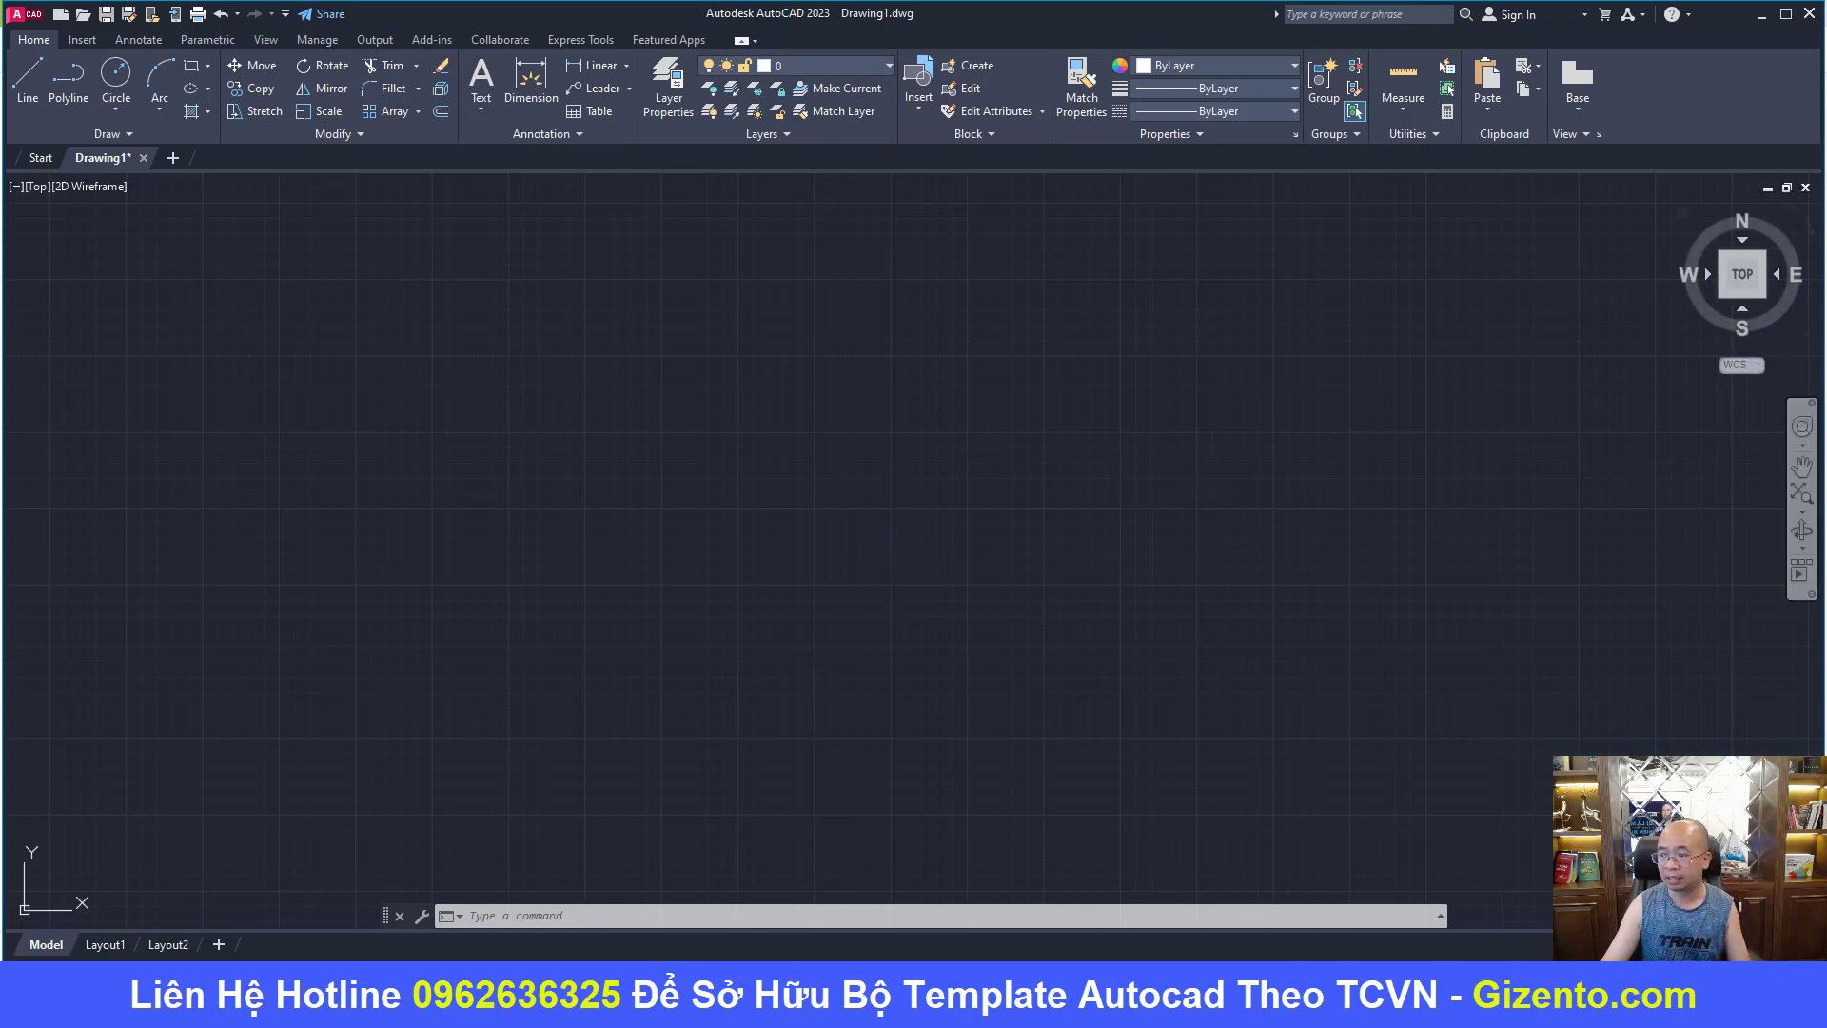
drag(937, 480, 770, 439)
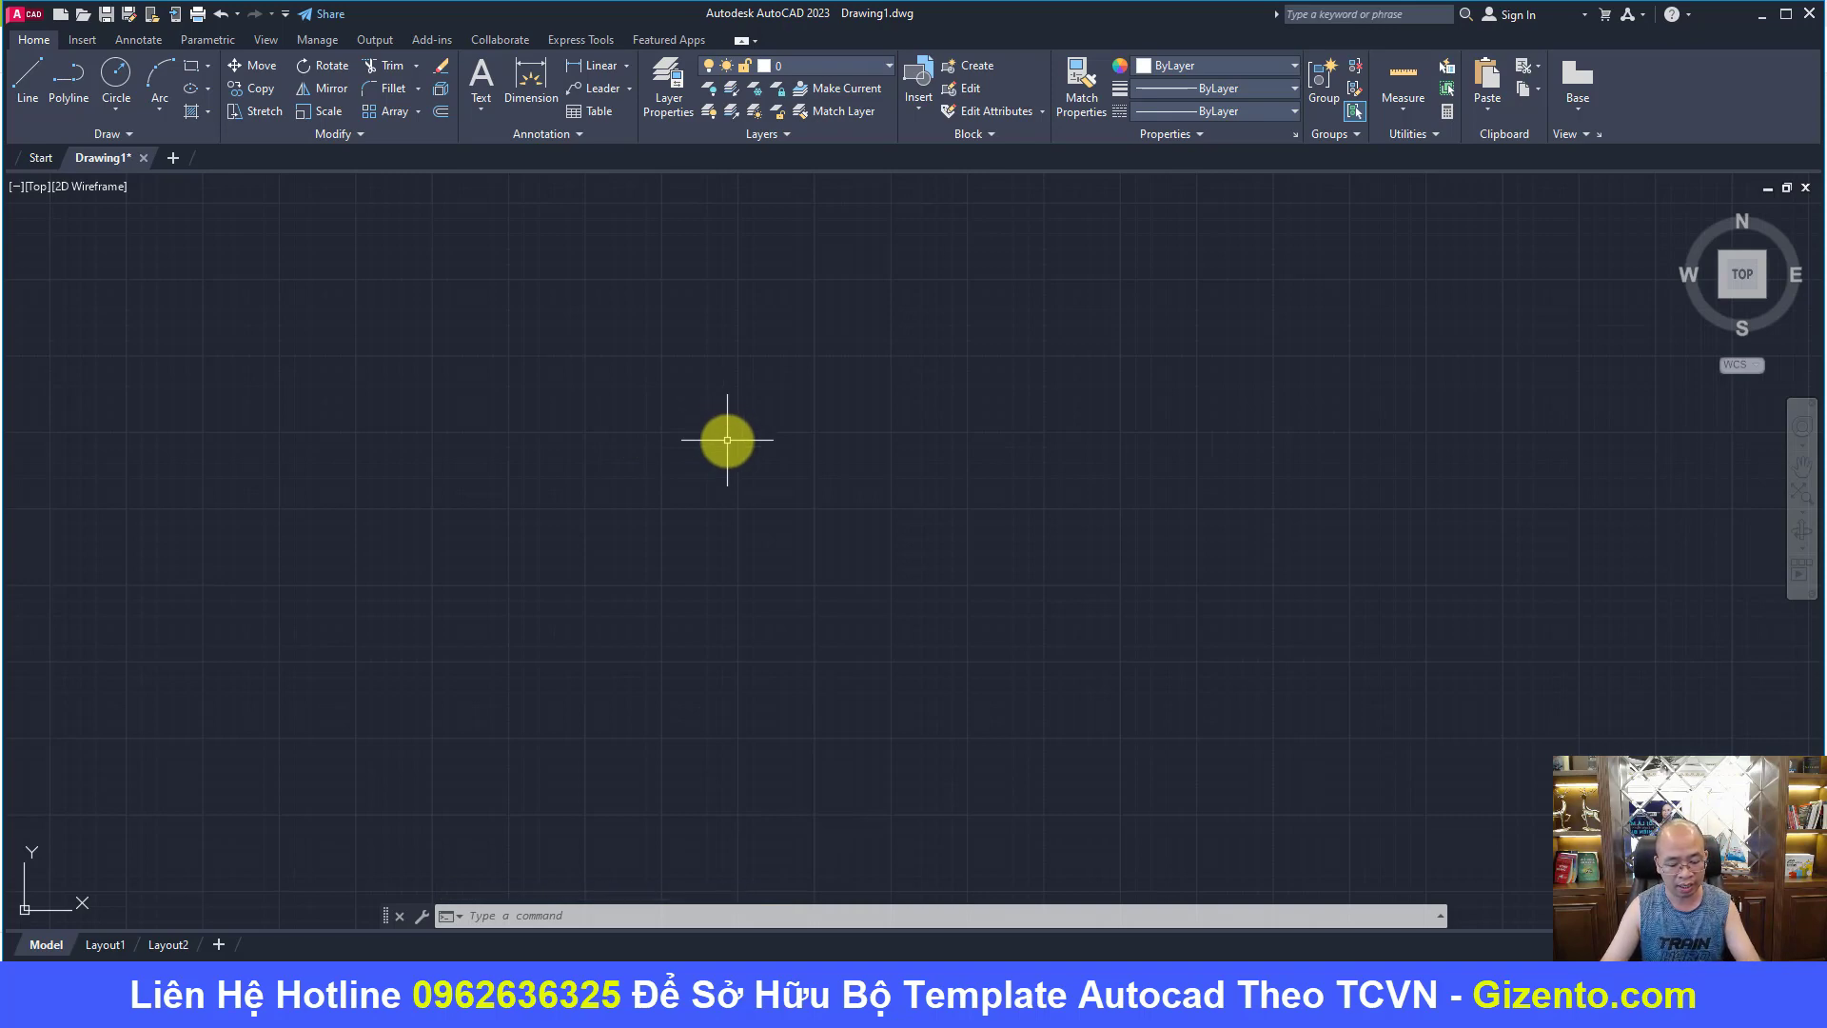
- In Options (OP), select the Default Template File Name for QNEW under Template Settings
right_click(745, 482)
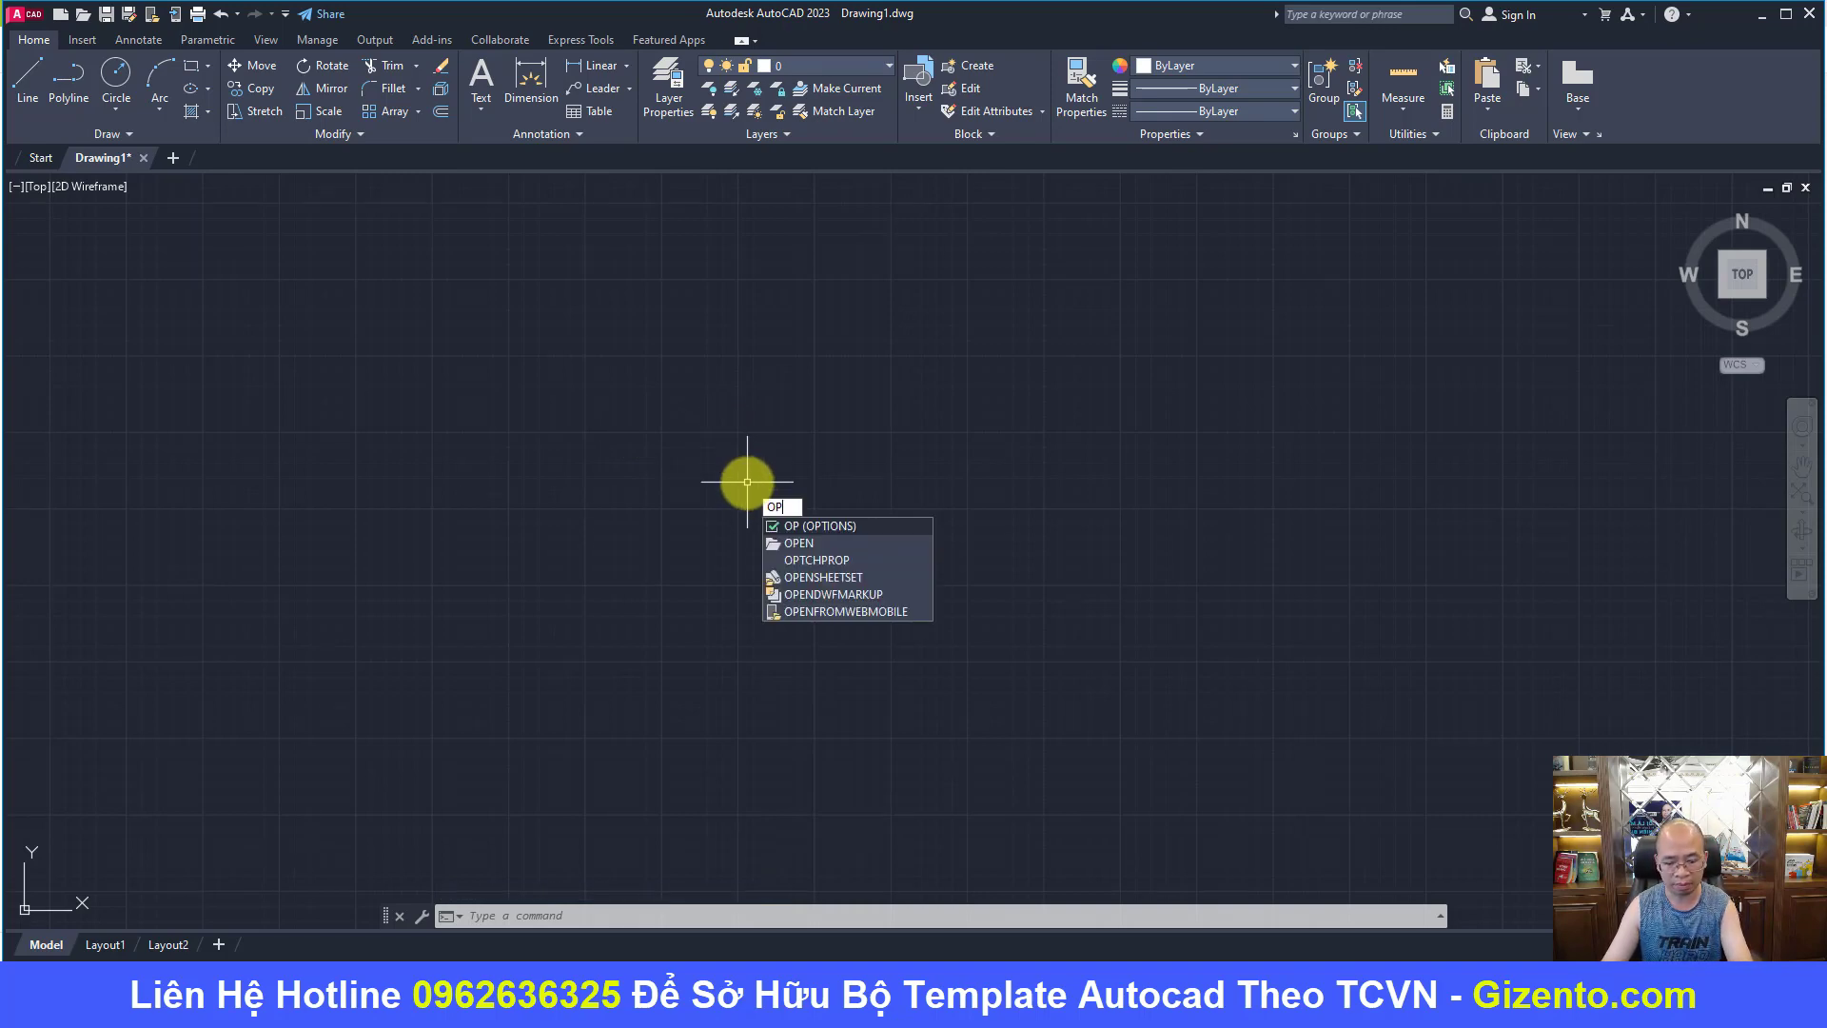
key(Escape)
text(op)
key(Return)
scroll(709, 480, down, 3)
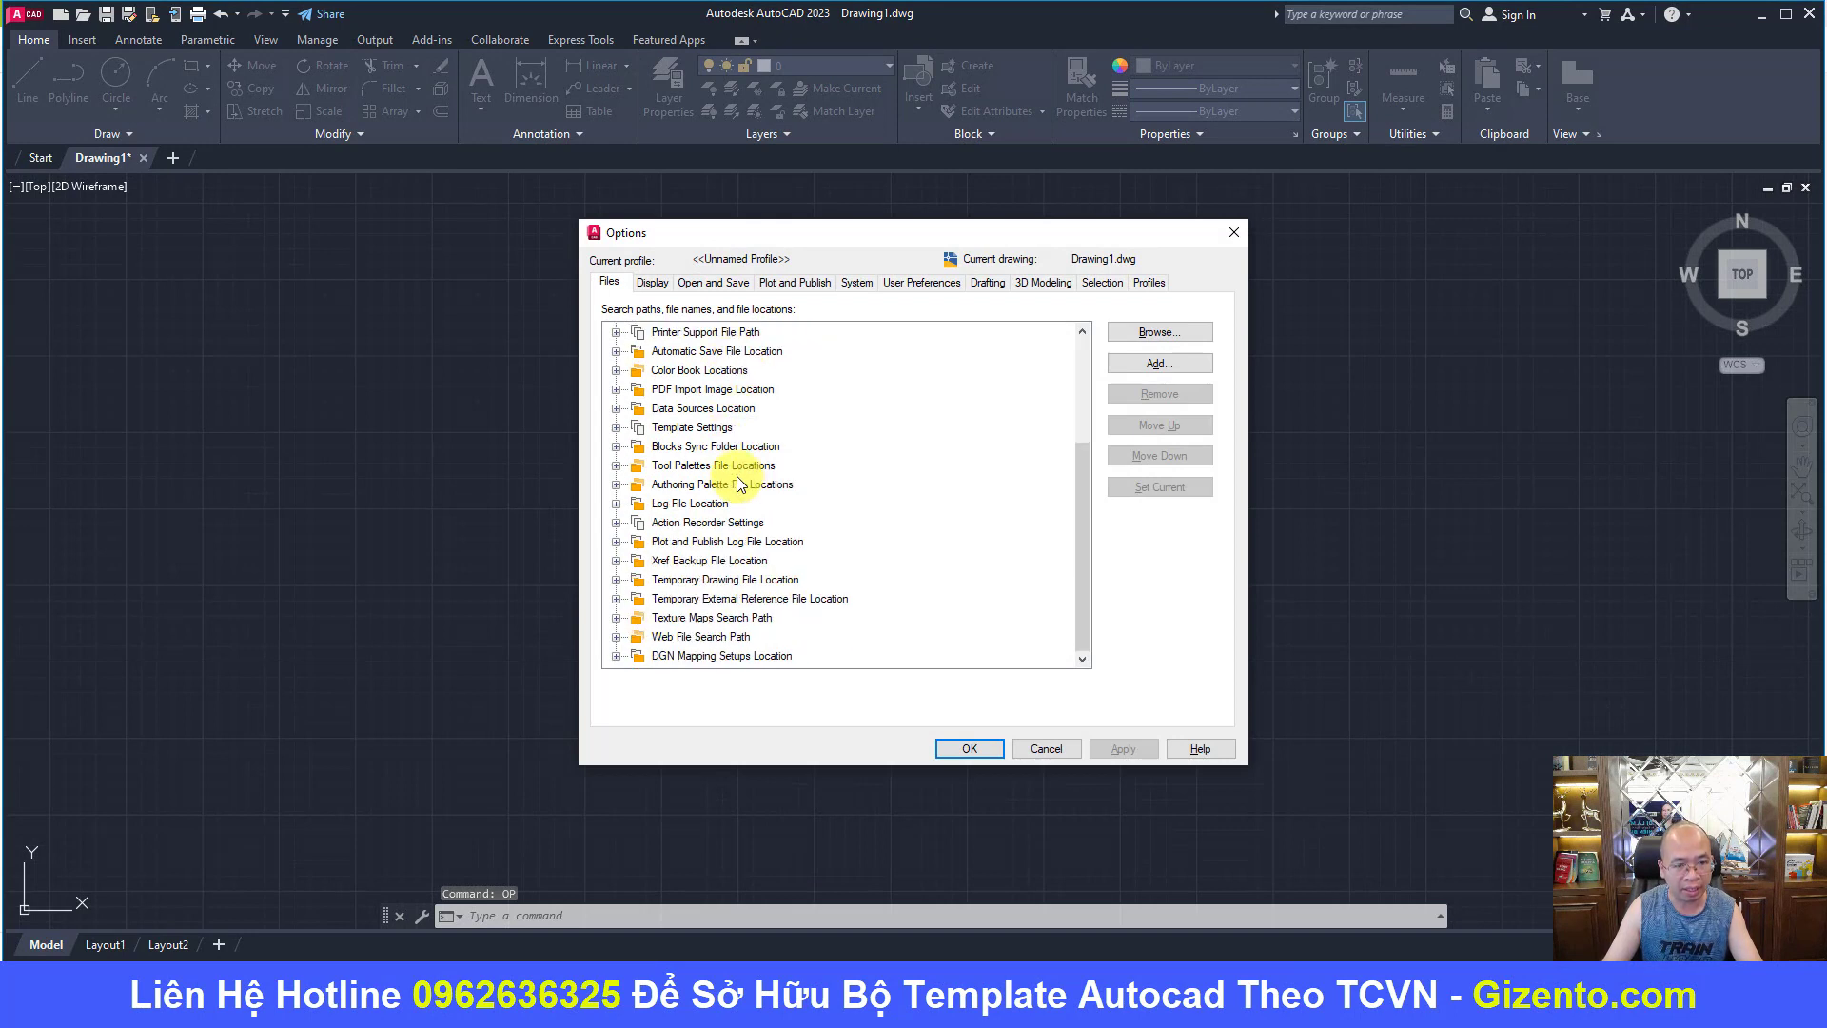
double_click(699, 429)
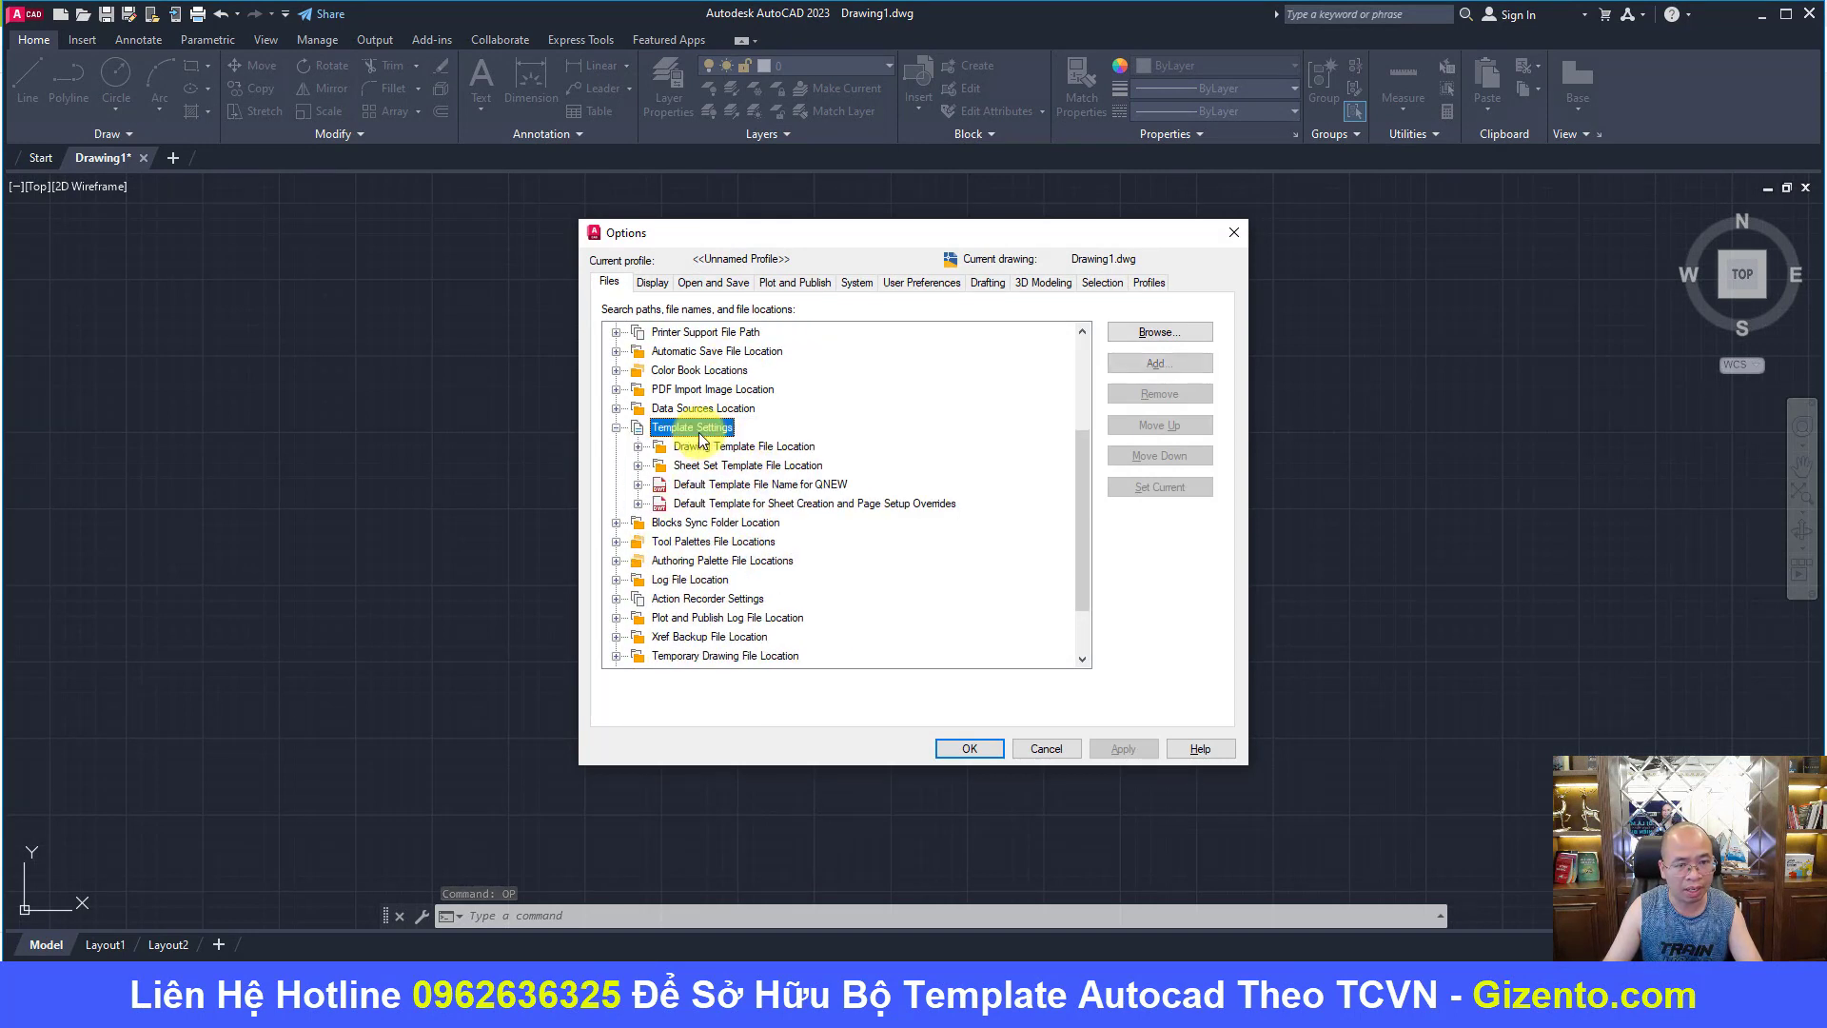
double_click(813, 487)
click(706, 503)
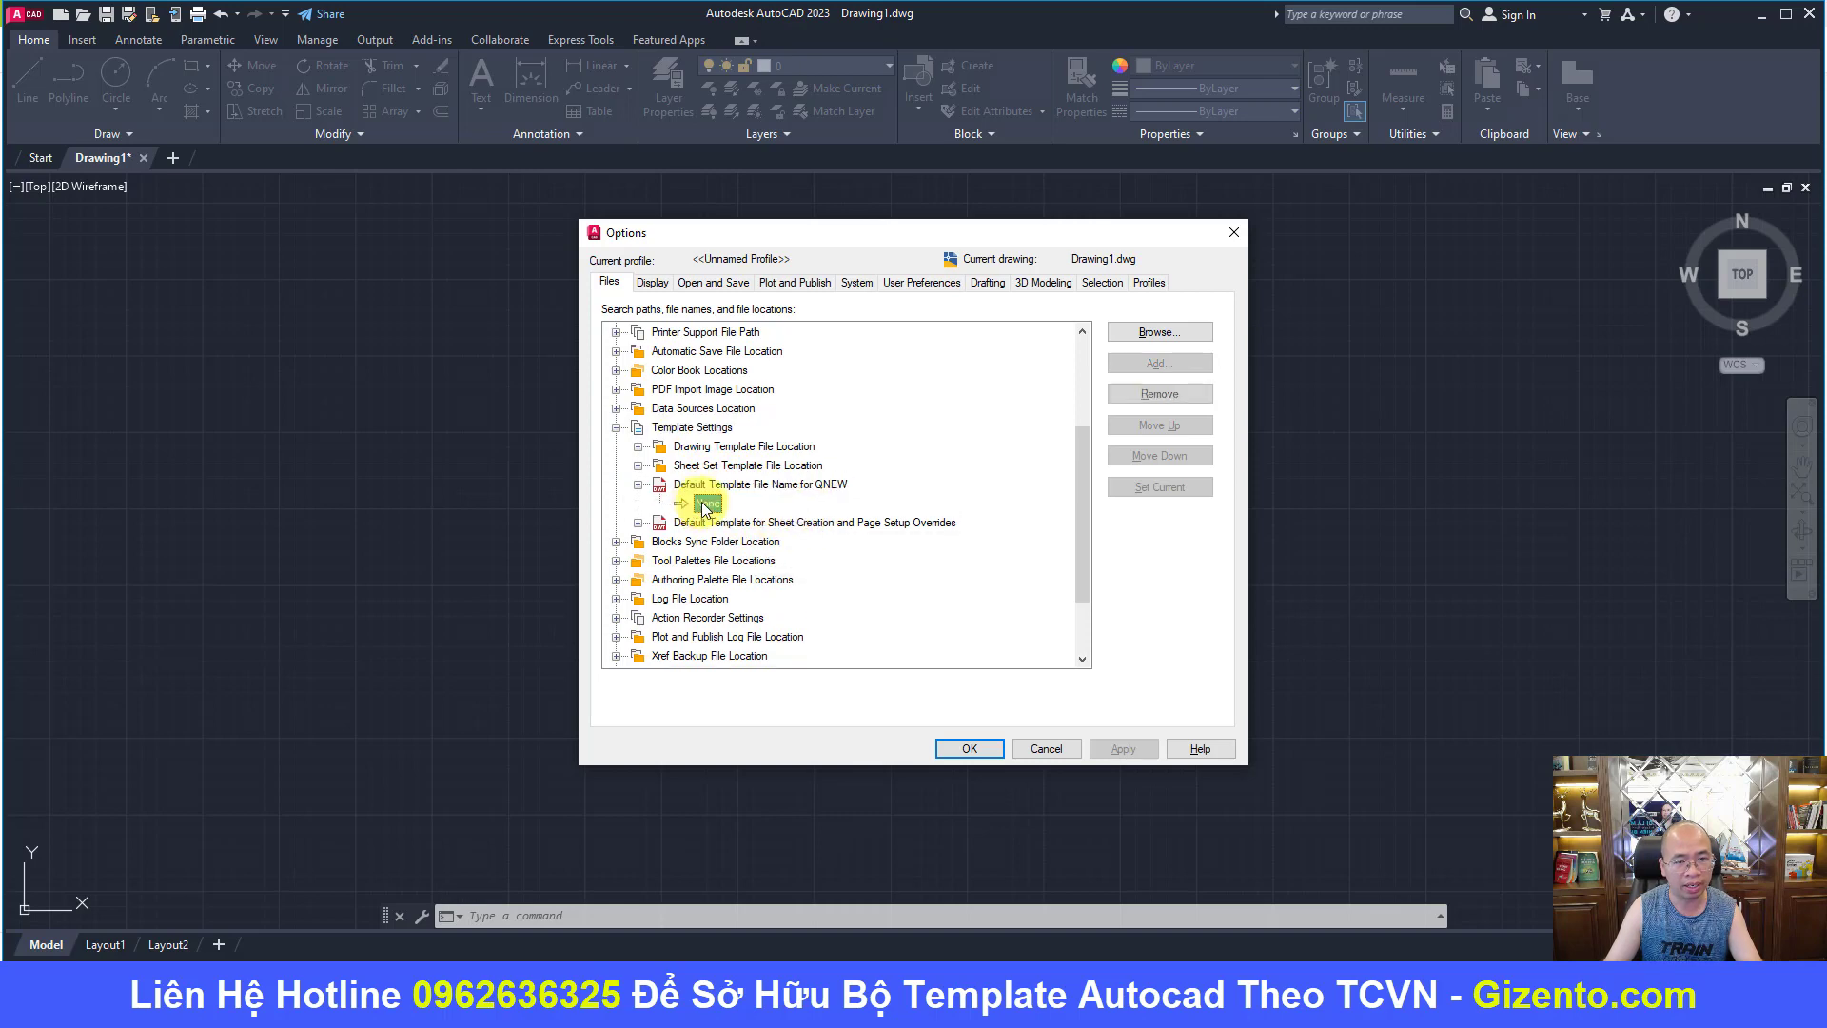
- Browse for a QNEW template and cut MAU-TCVN.dwt from its Explorer folder
click(1151, 335)
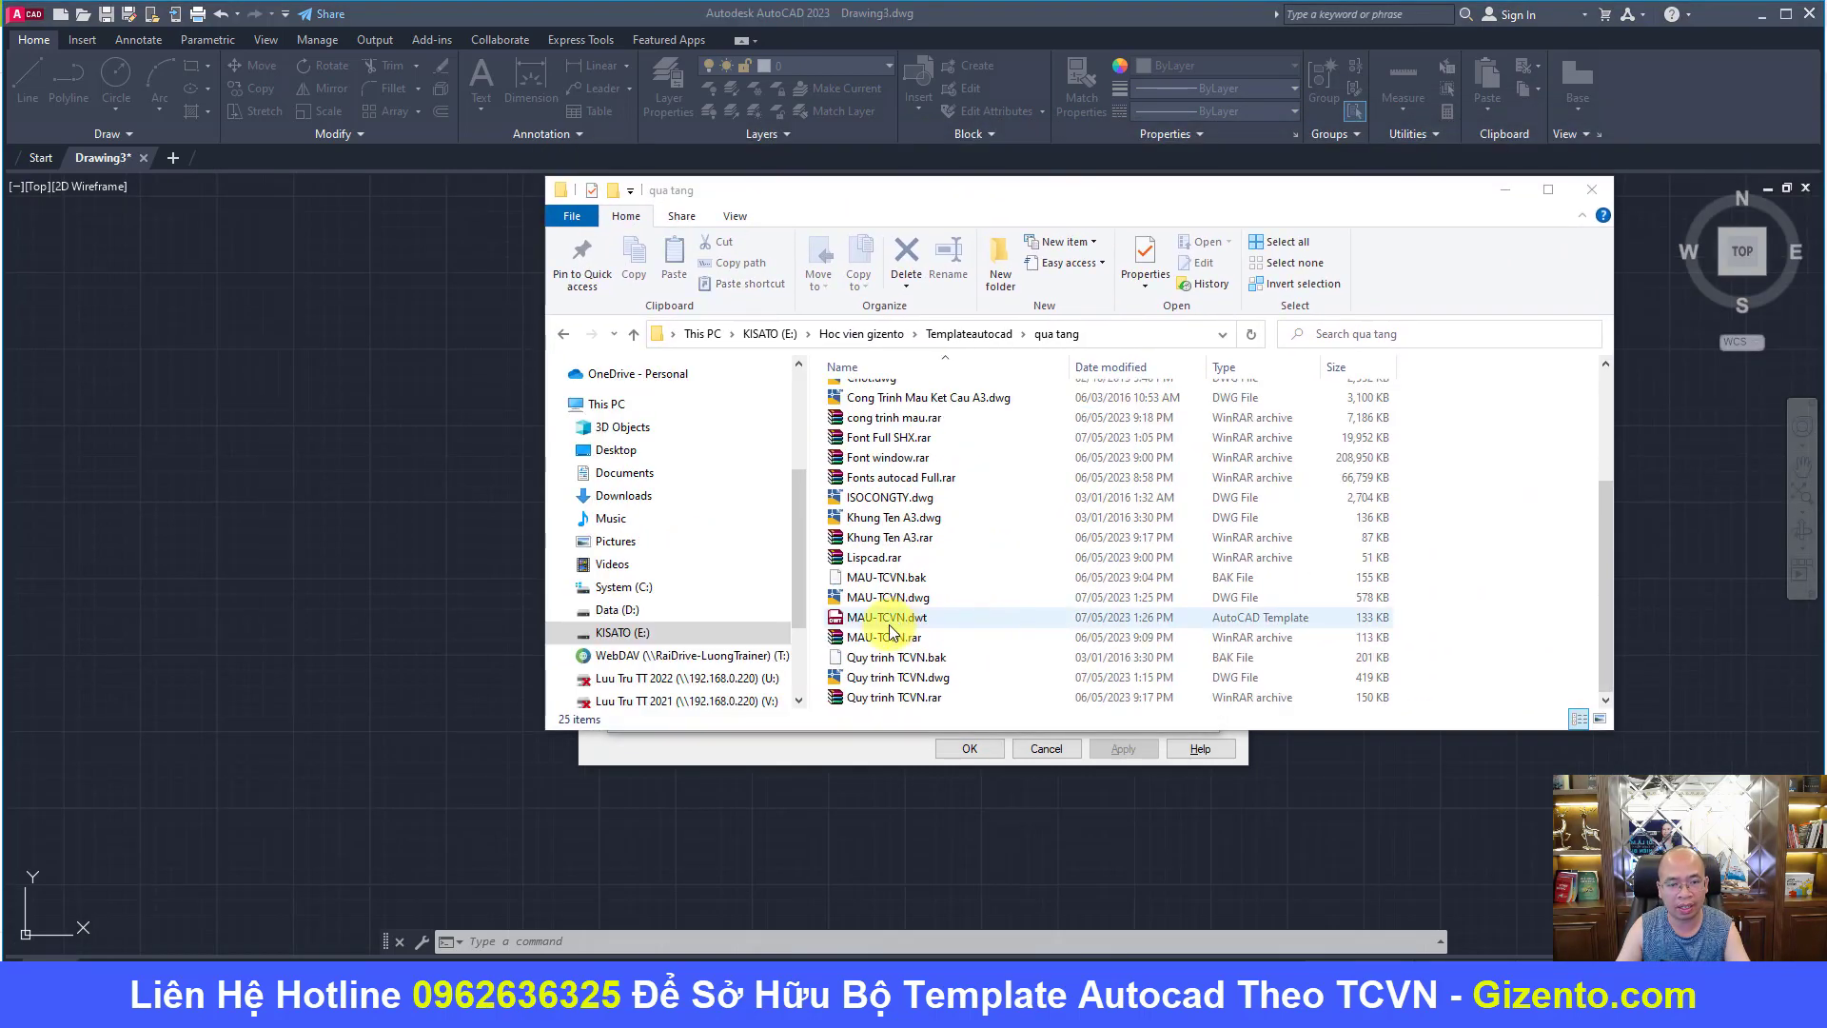
click(890, 621)
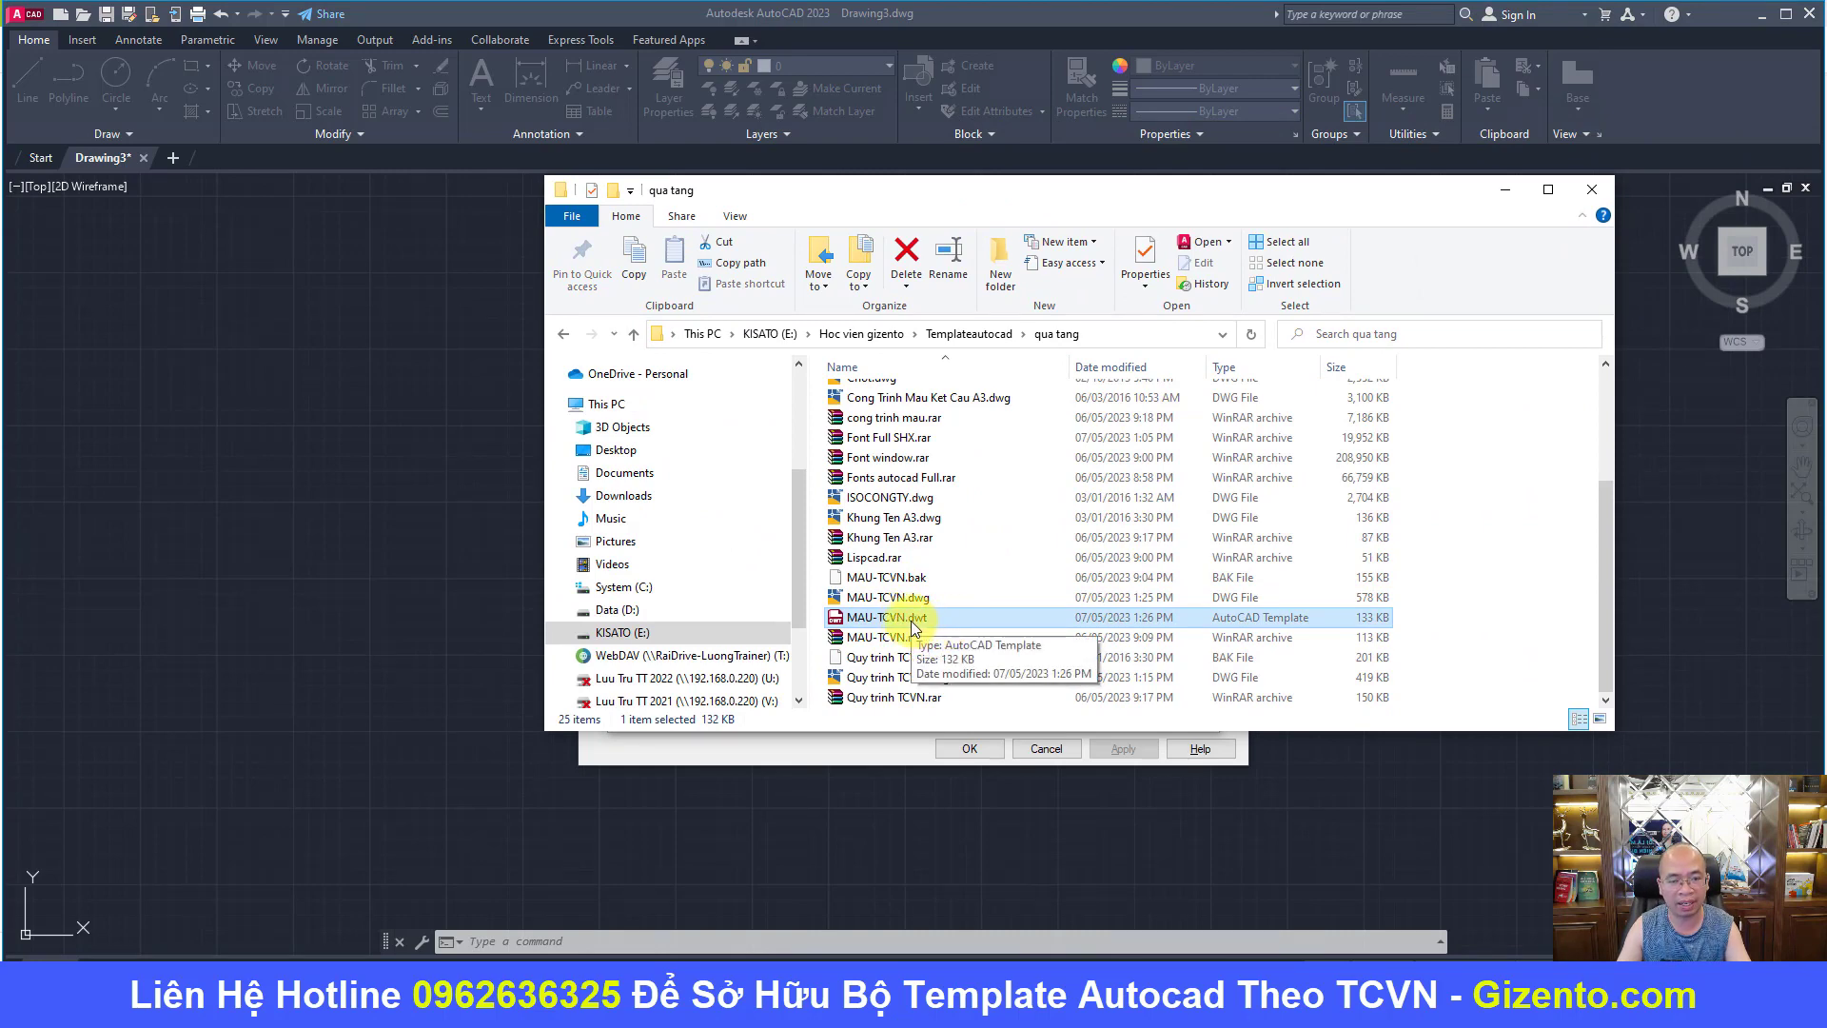
right_click(912, 621)
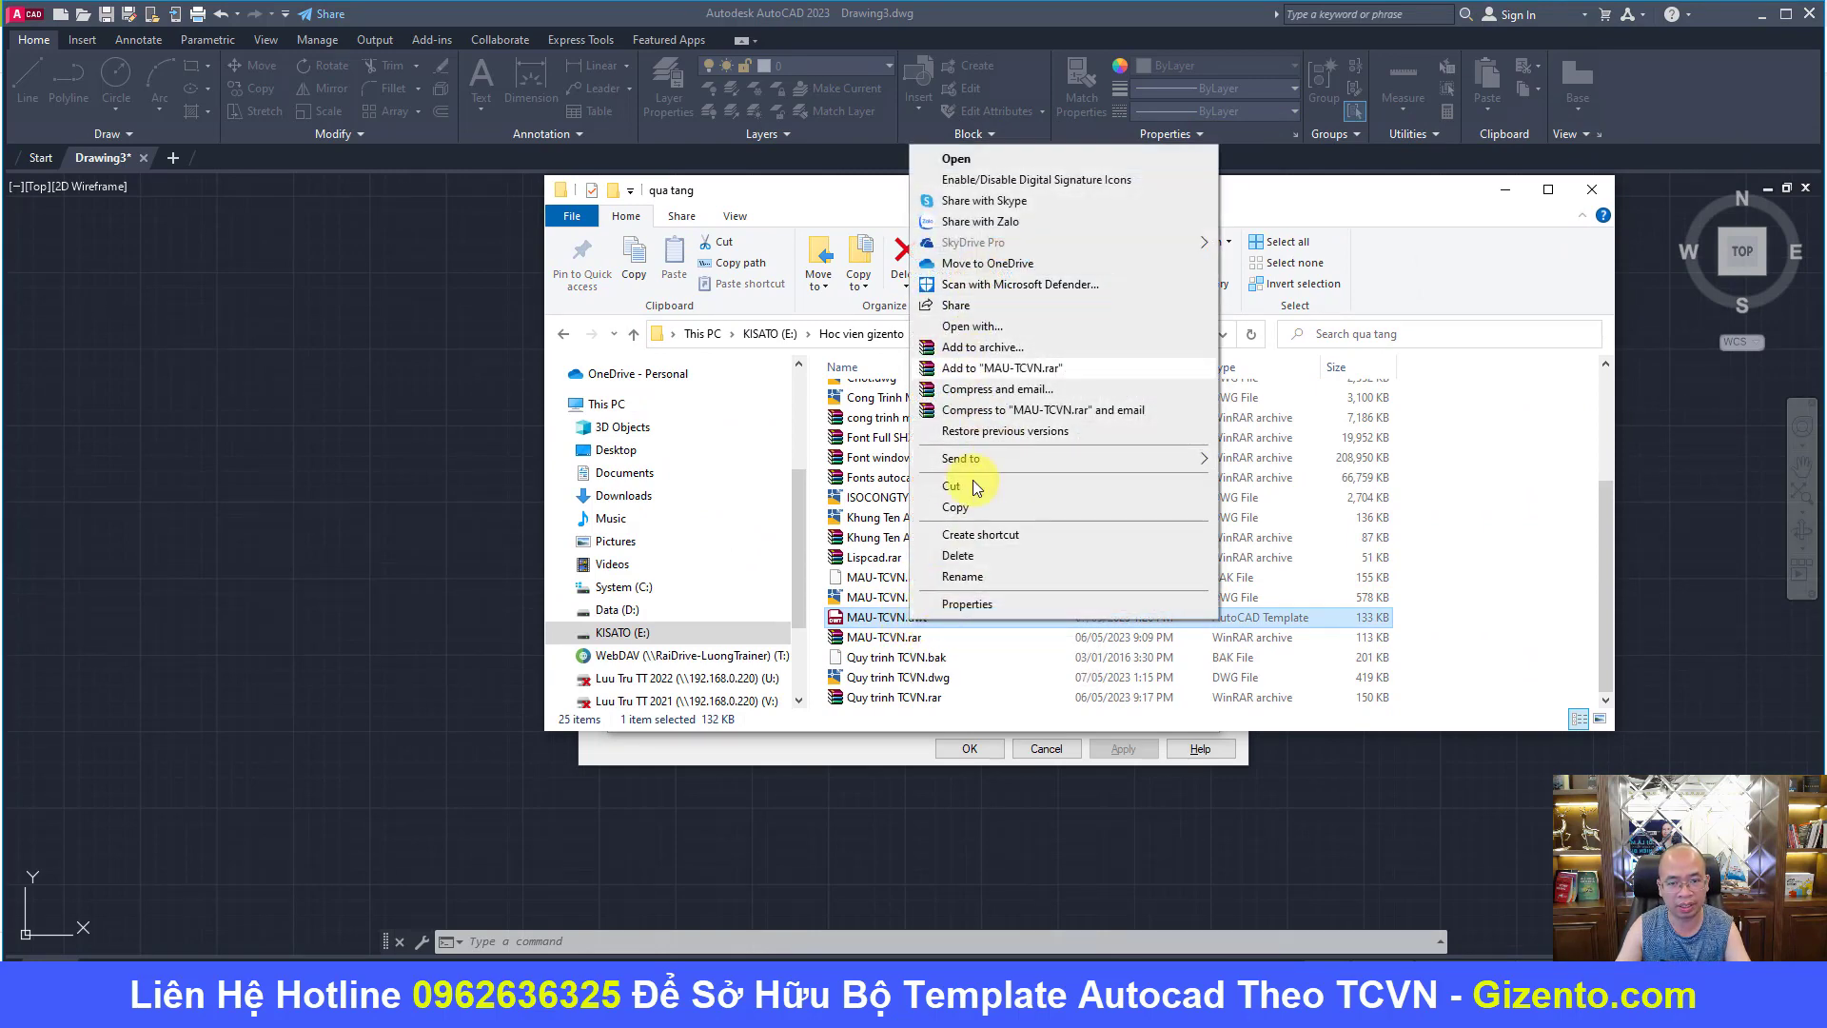
click(963, 508)
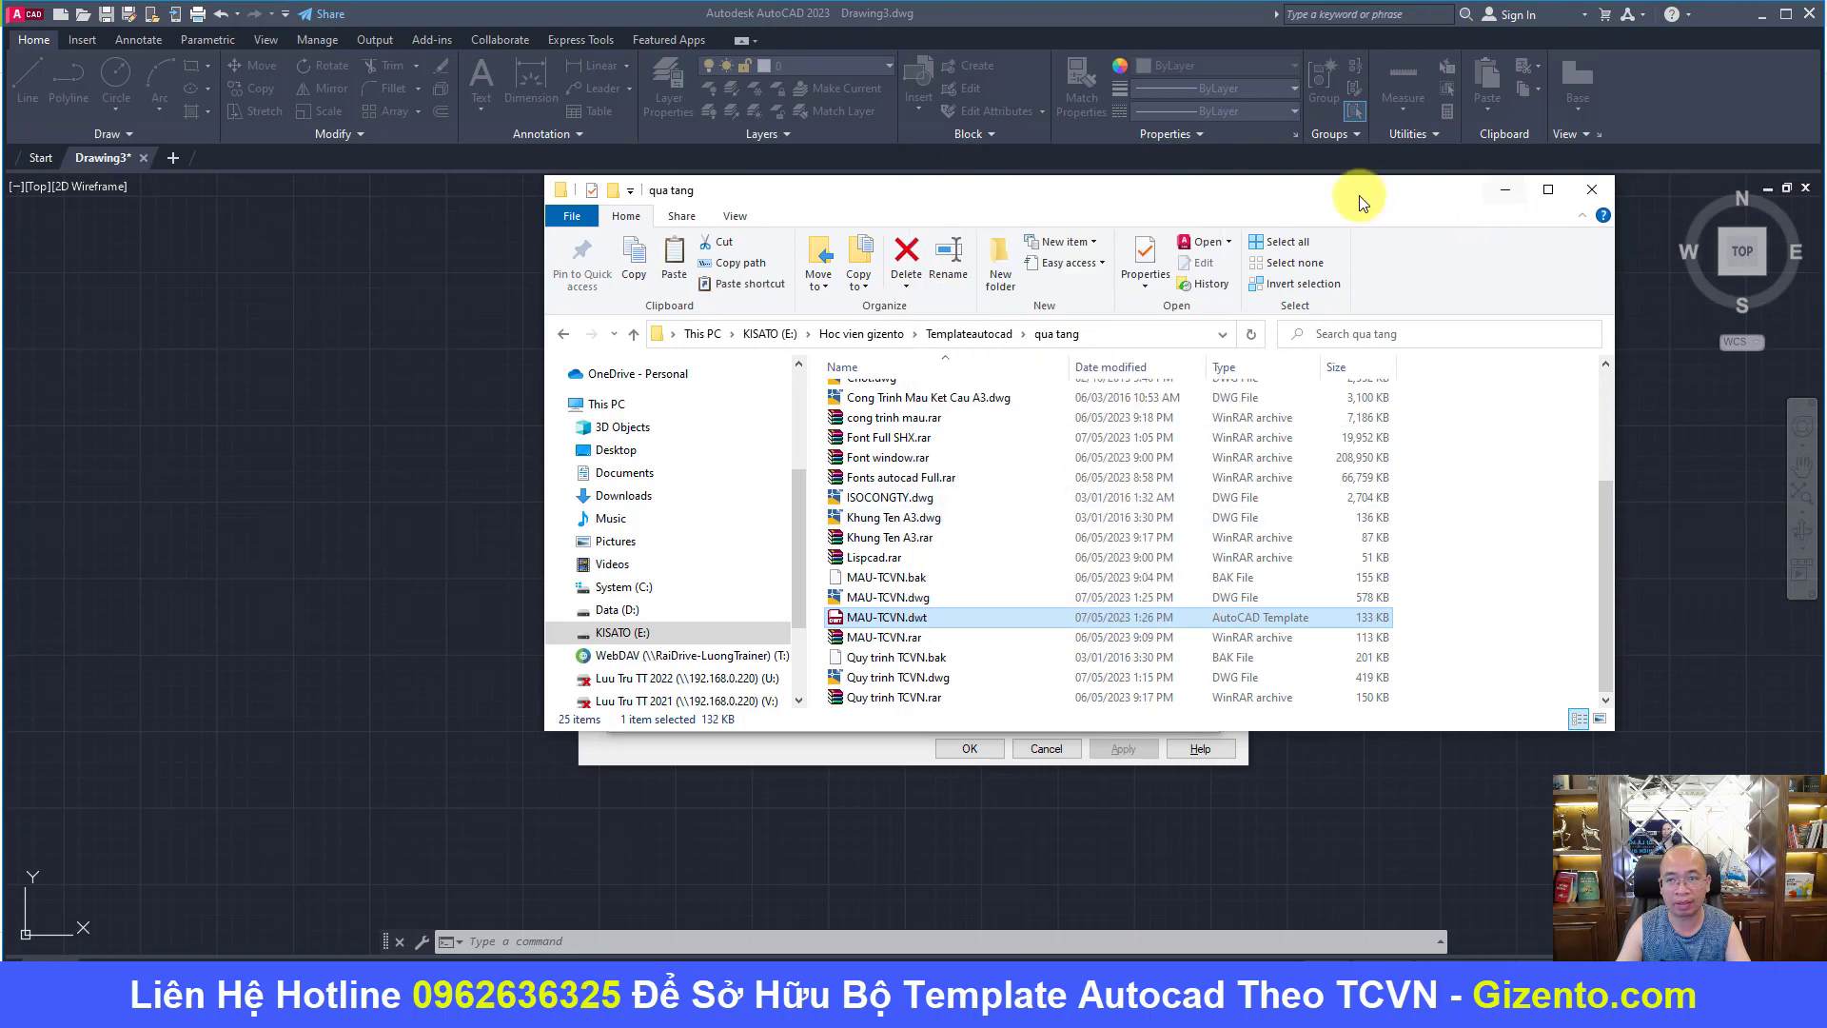
click(1504, 188)
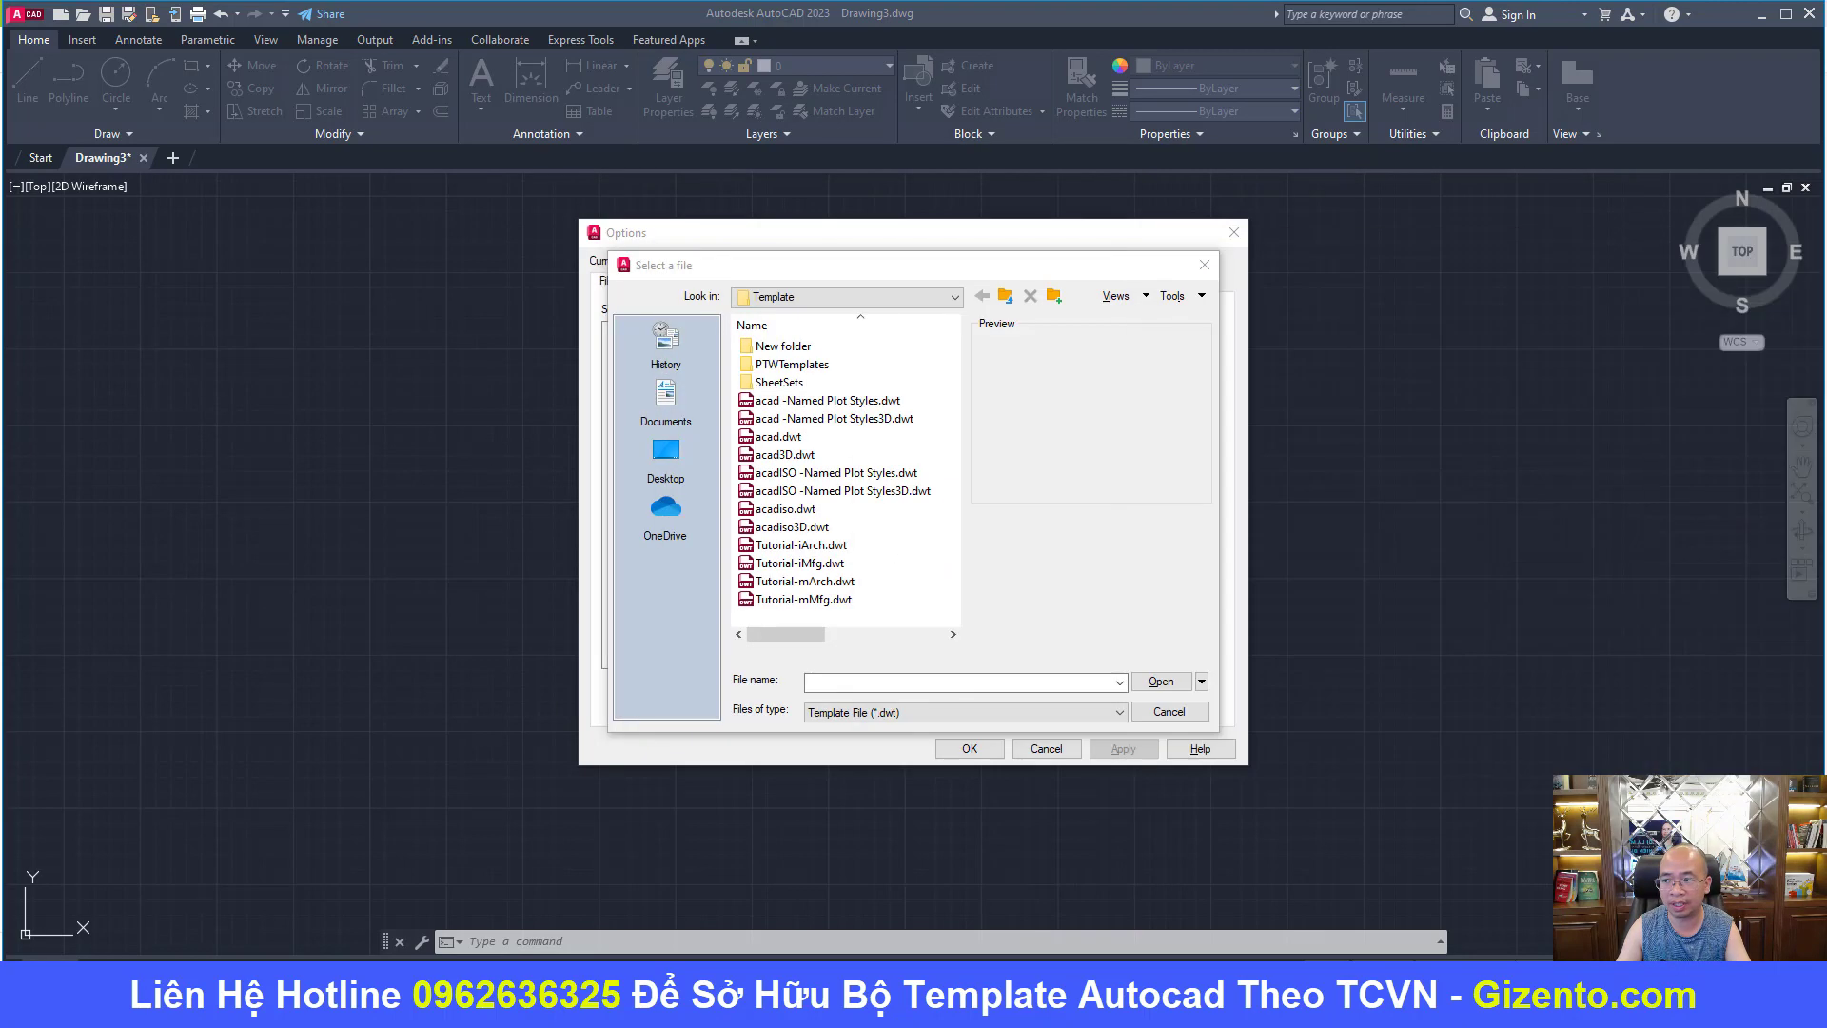
- Paste MAU-TCVN.dwt into the Template folder and choose it as the QNEW template
right_click(918, 540)
click(940, 643)
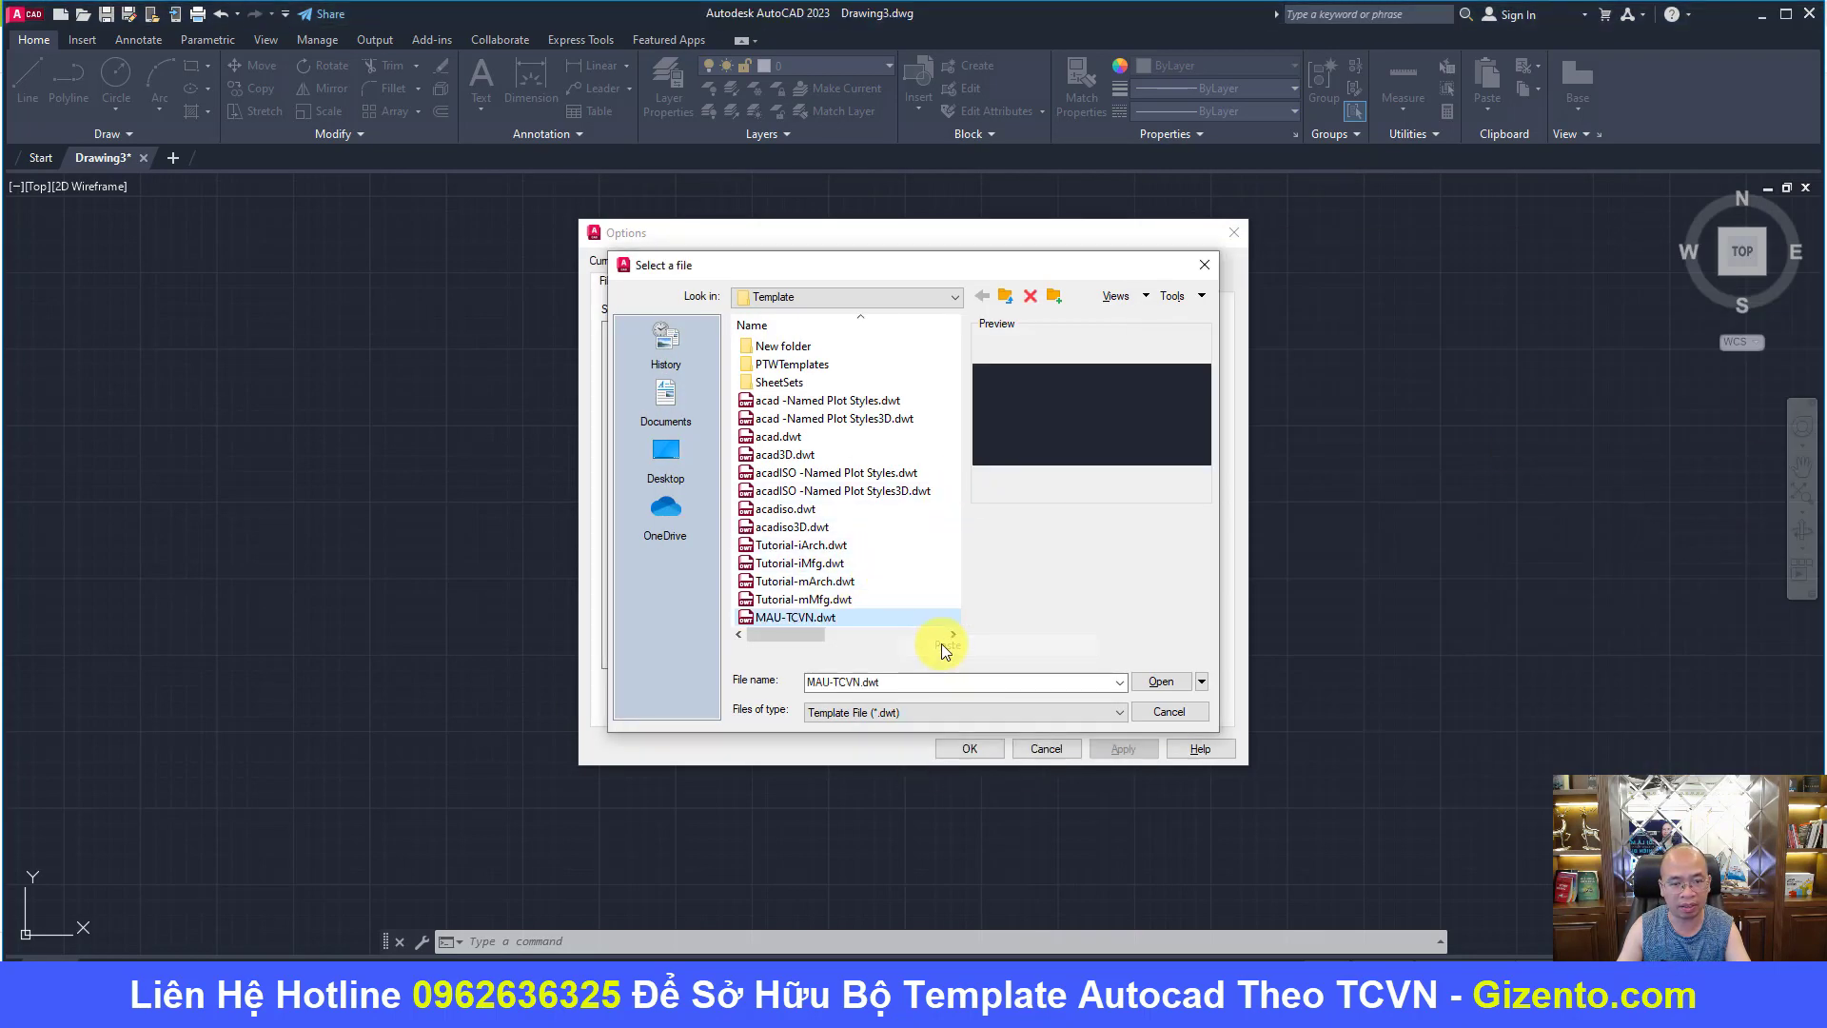
click(849, 614)
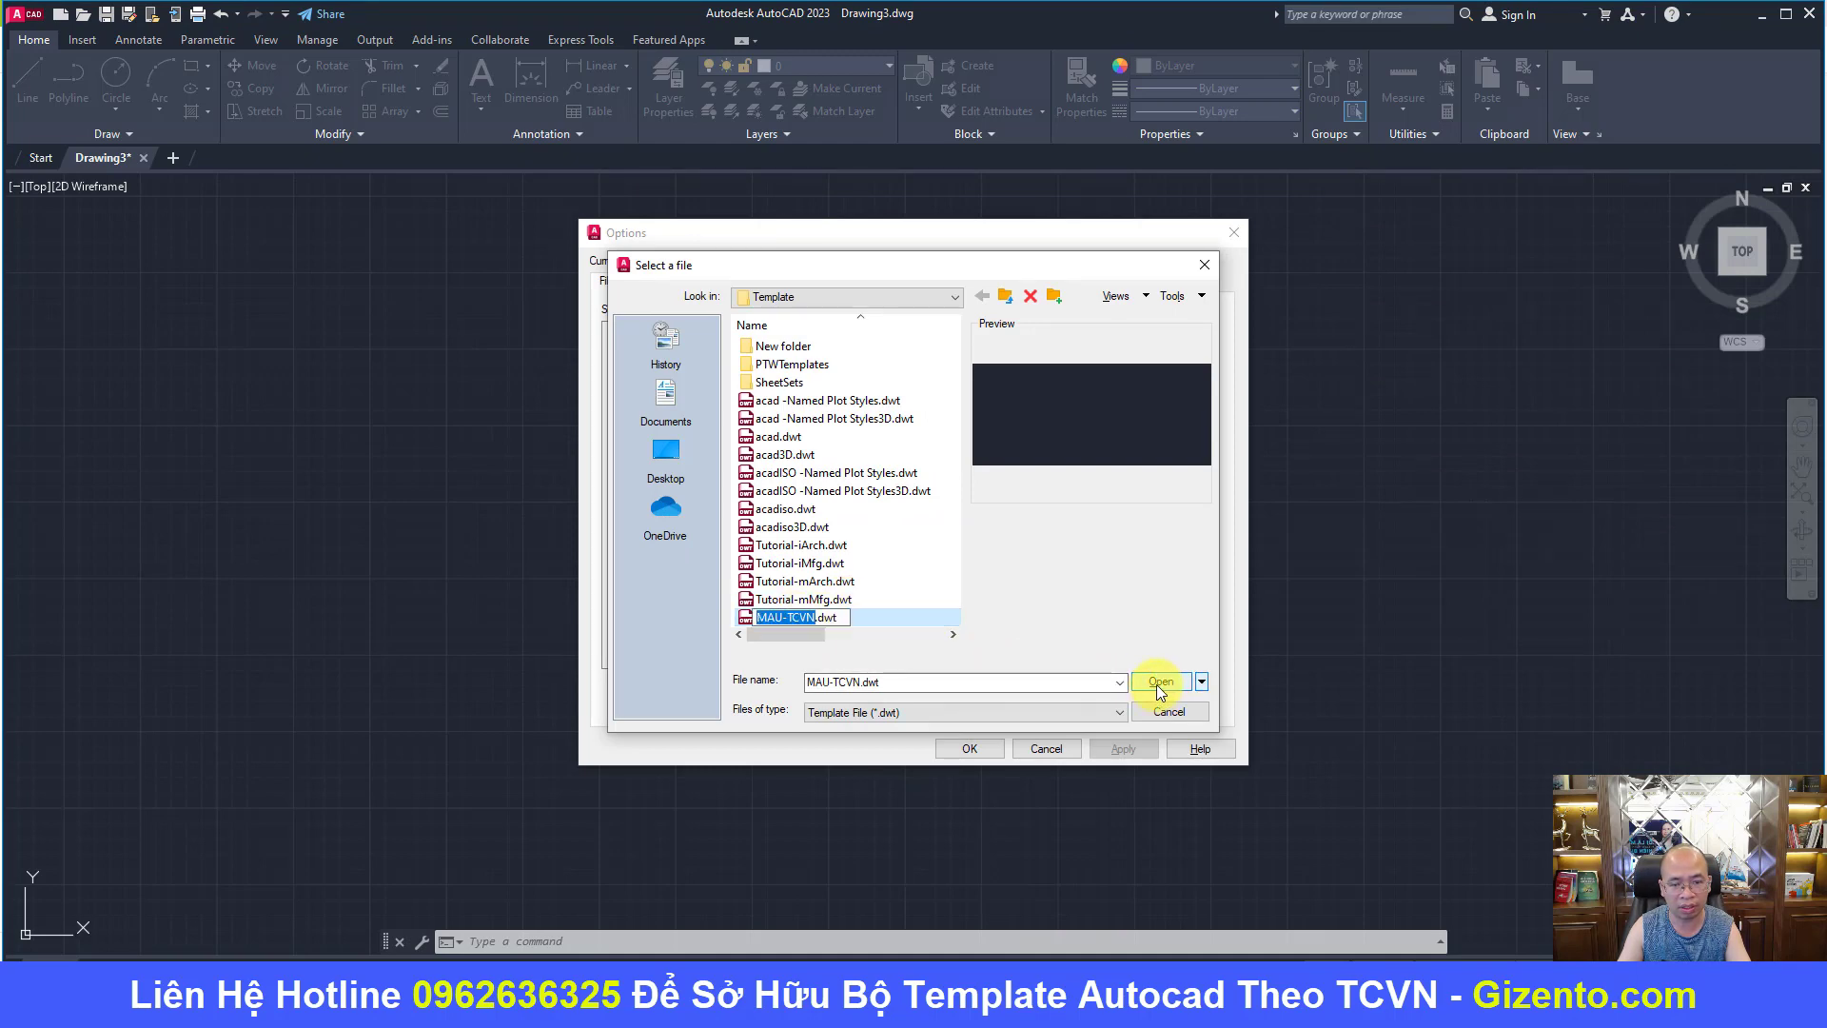
click(911, 580)
click(846, 616)
click(1150, 680)
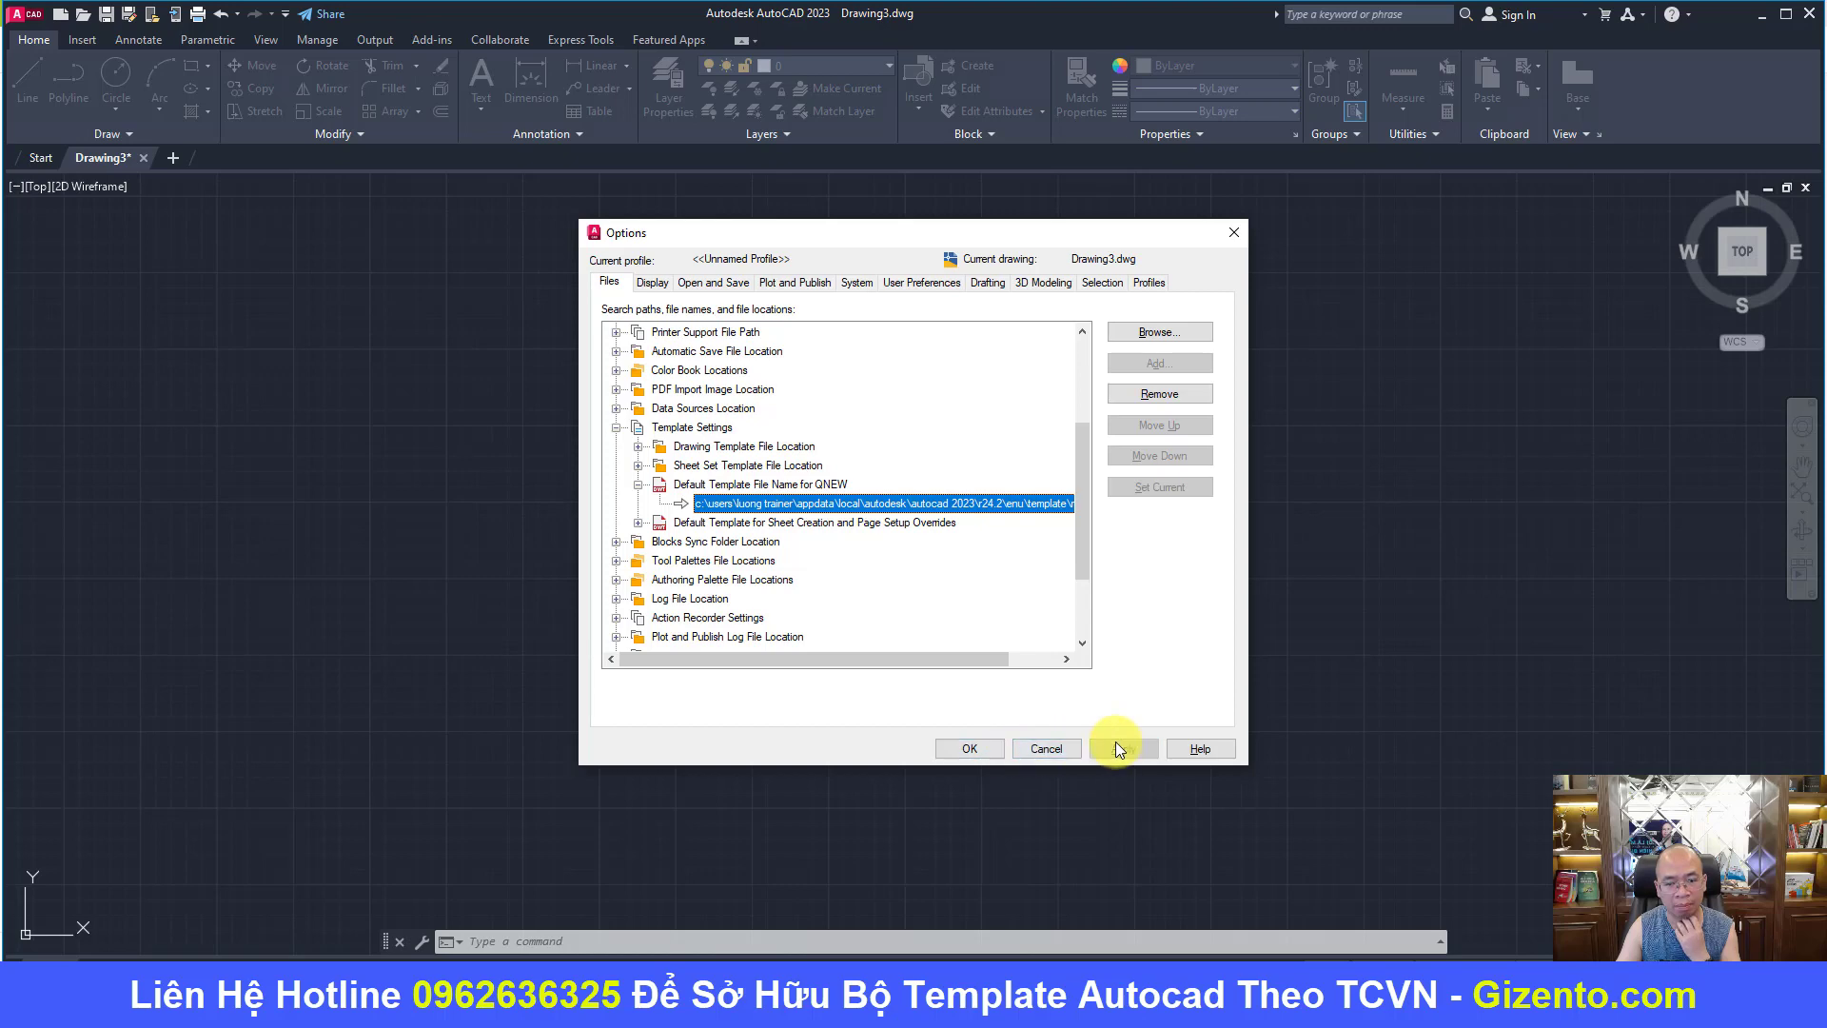
- Confirm the Options dialog and close Drawing3 without saving
click(965, 749)
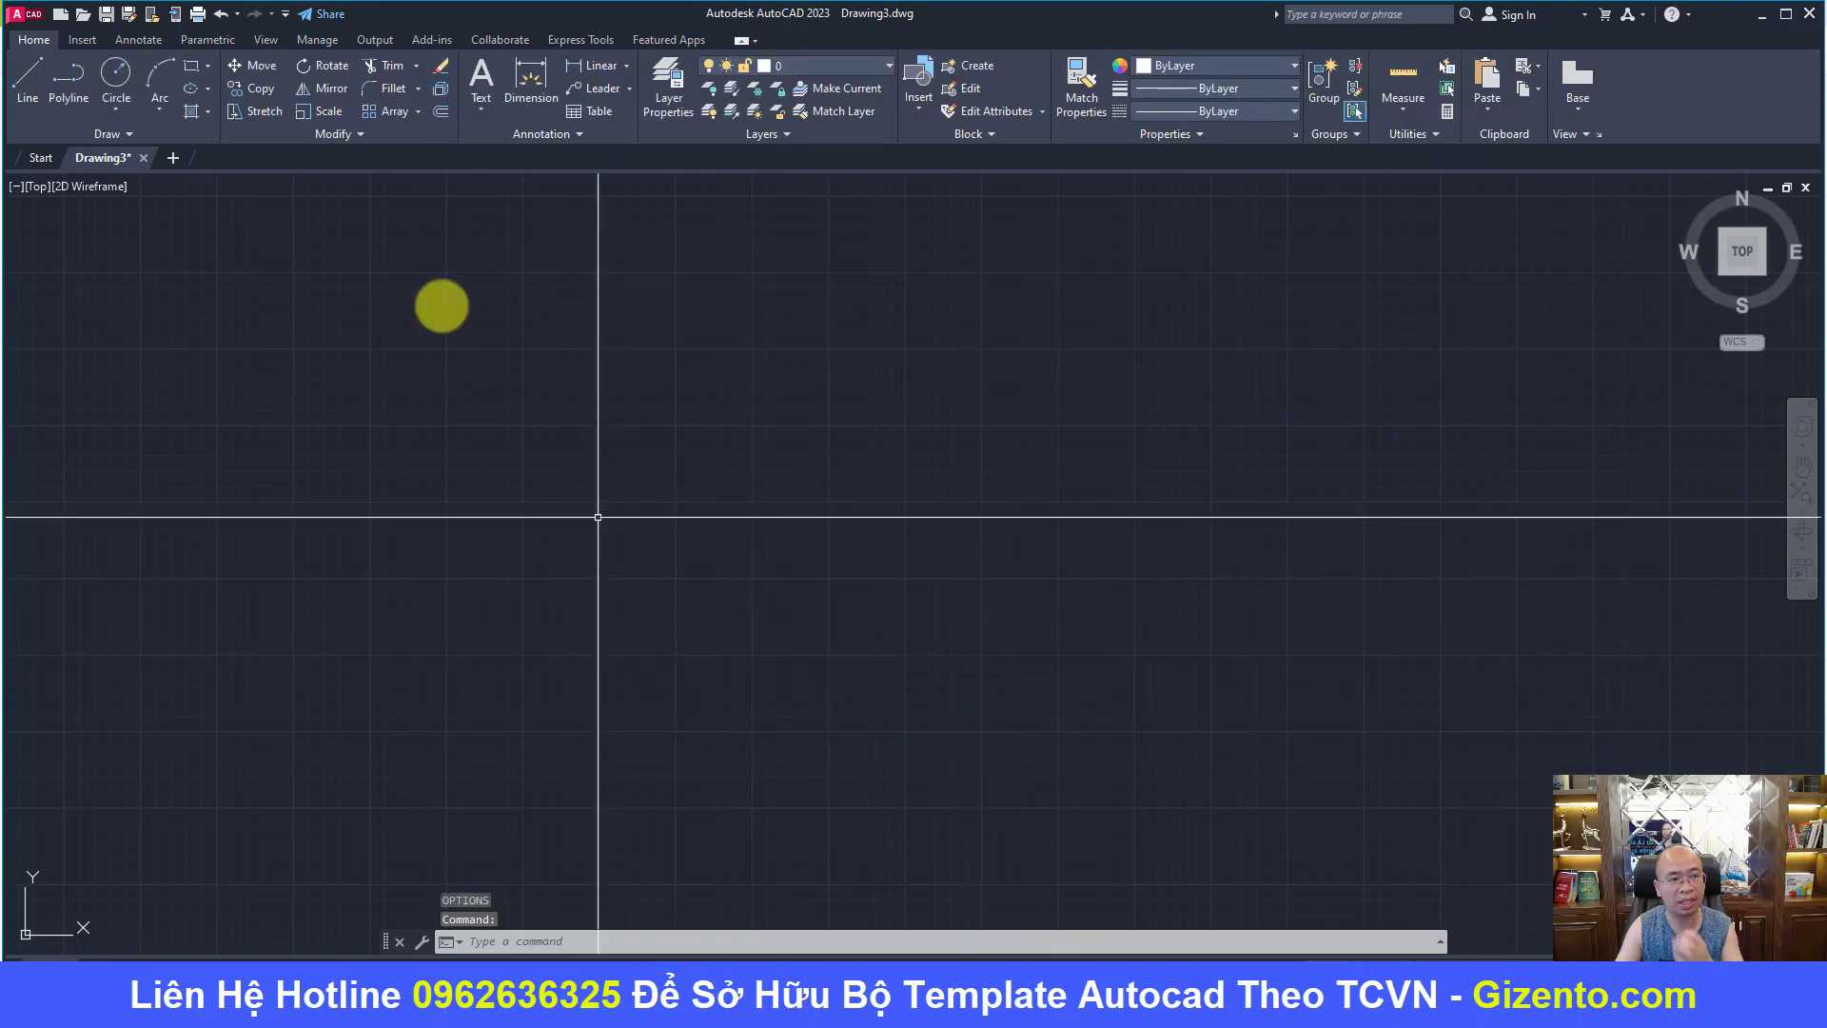
click(144, 158)
click(904, 537)
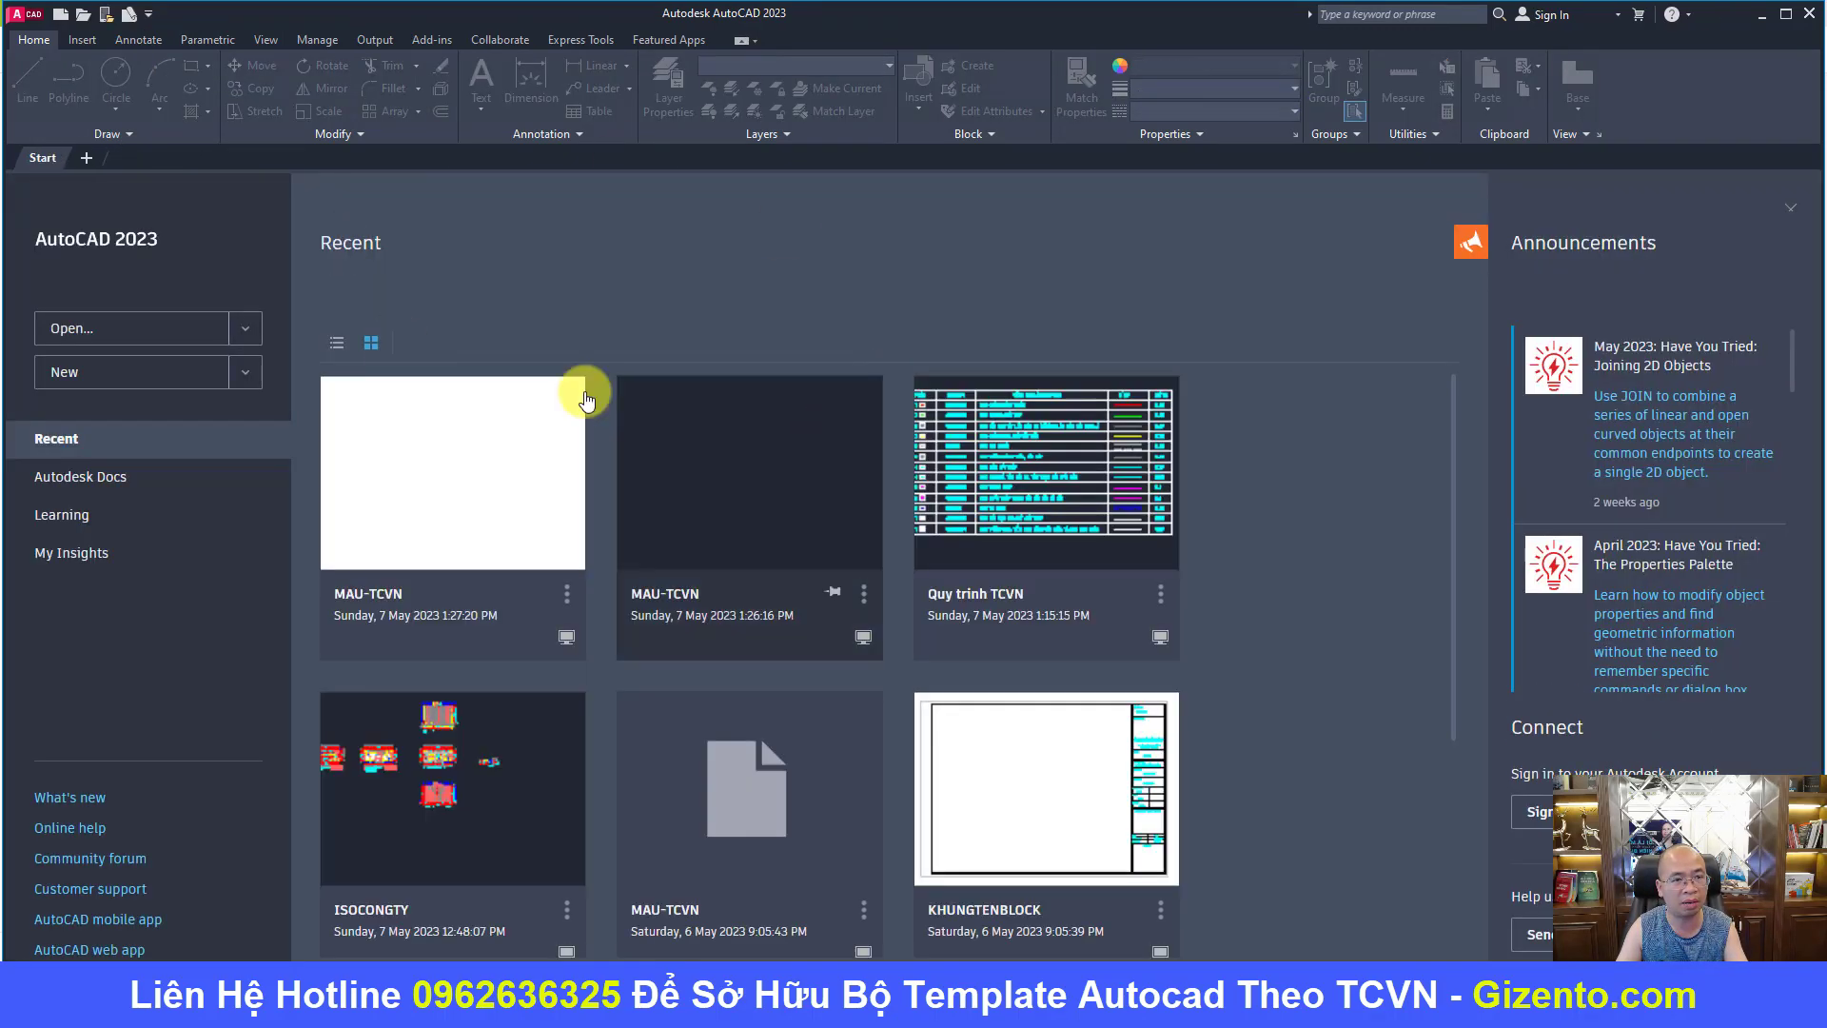
- Start a new drawing with Ctrl+N and review its 39 template layers in the layer list
key(ctrl+n)
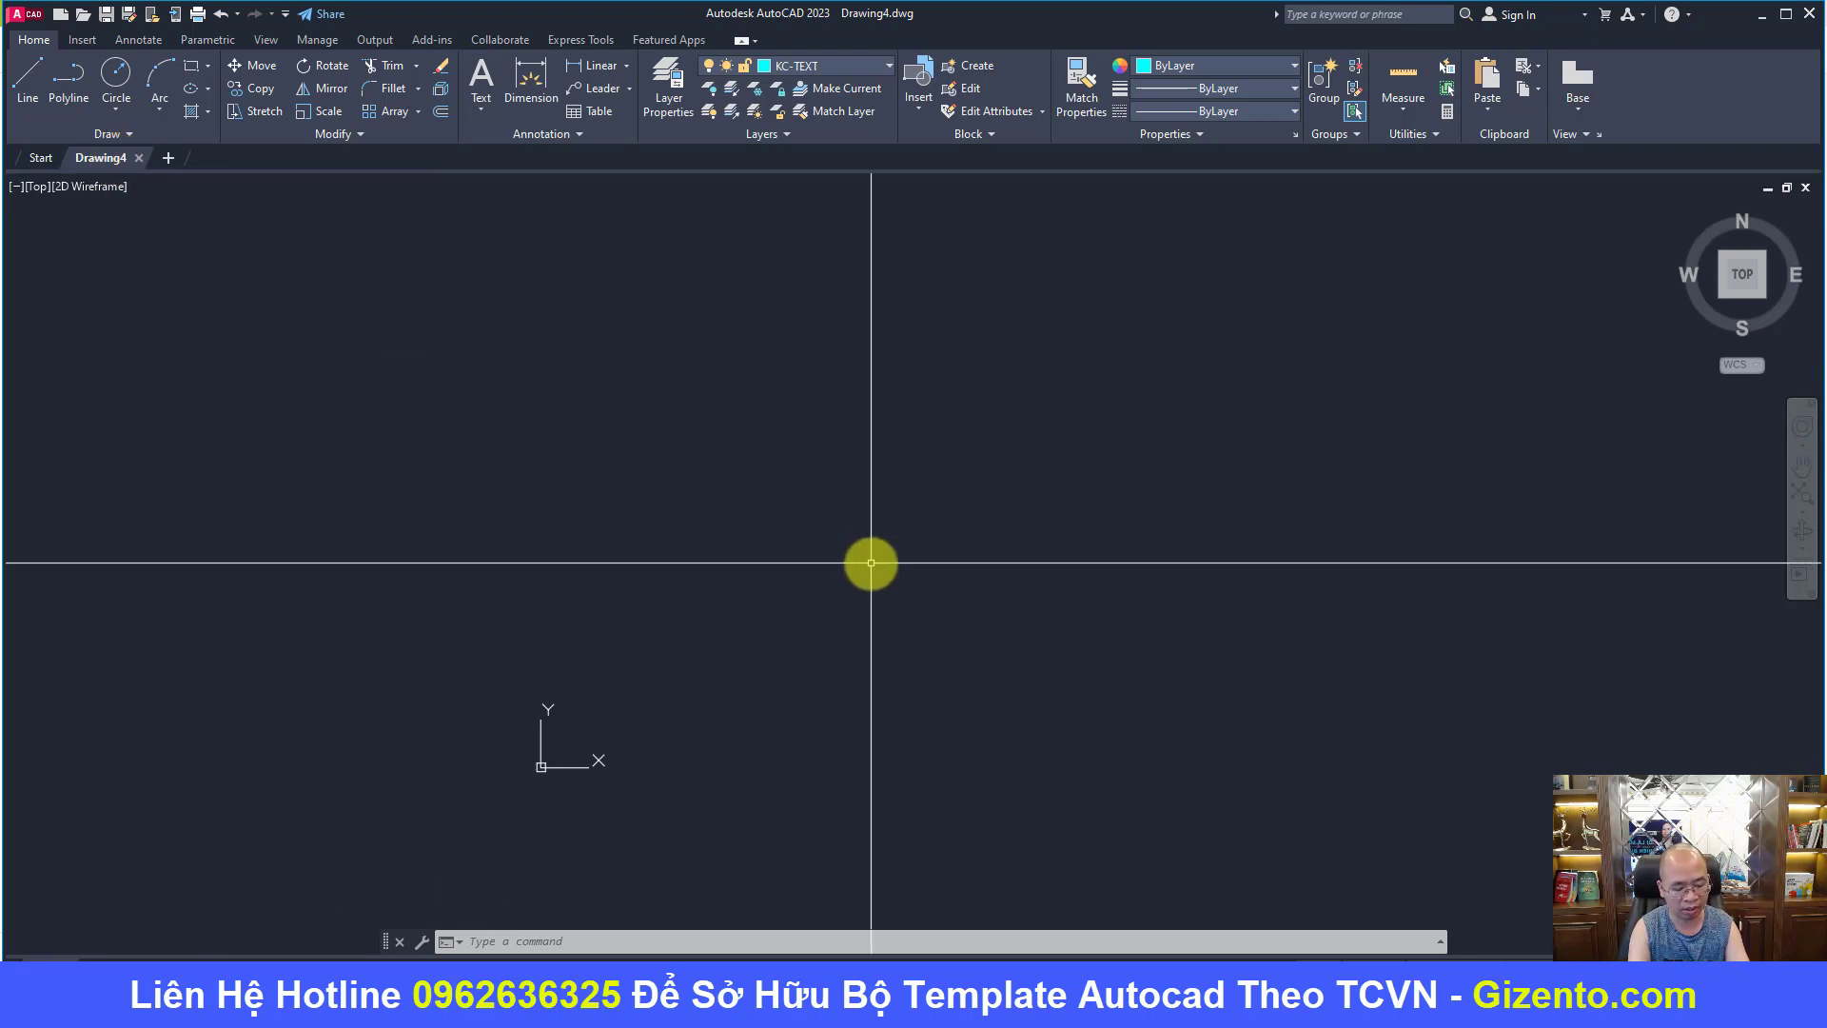
text(la)
key(Return)
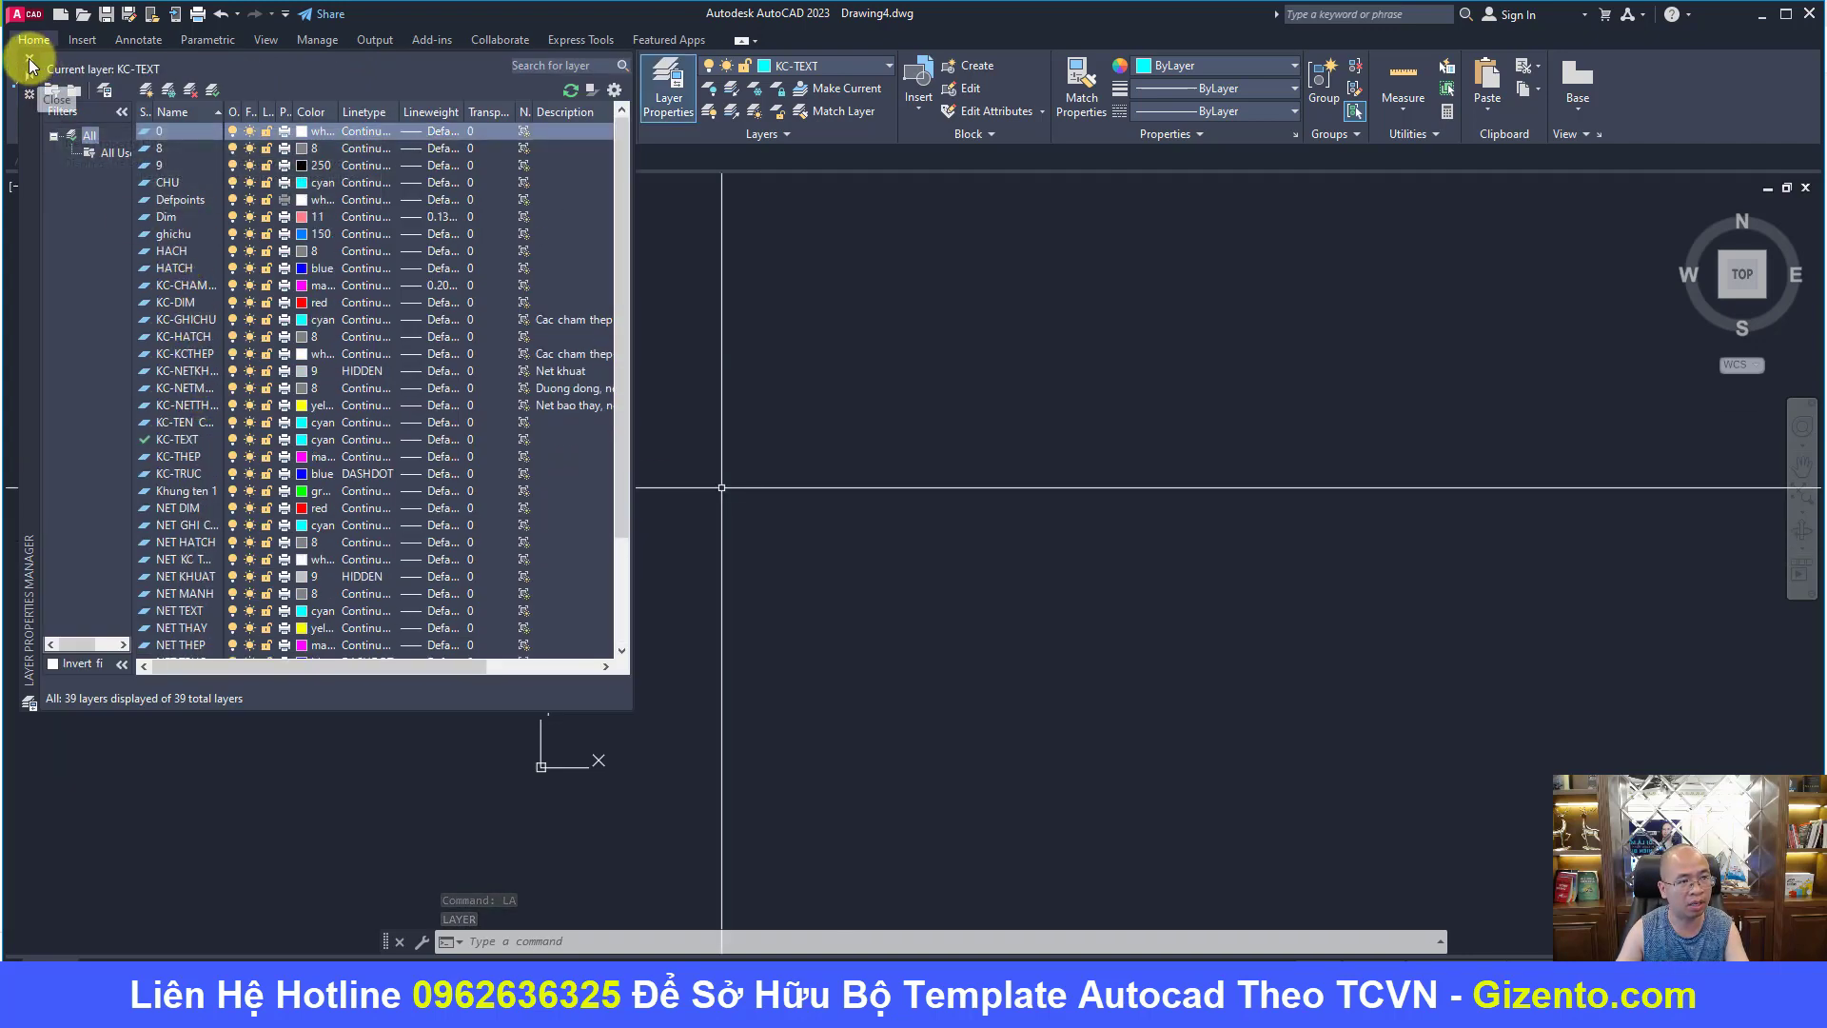
scroll(225, 404, down, 2)
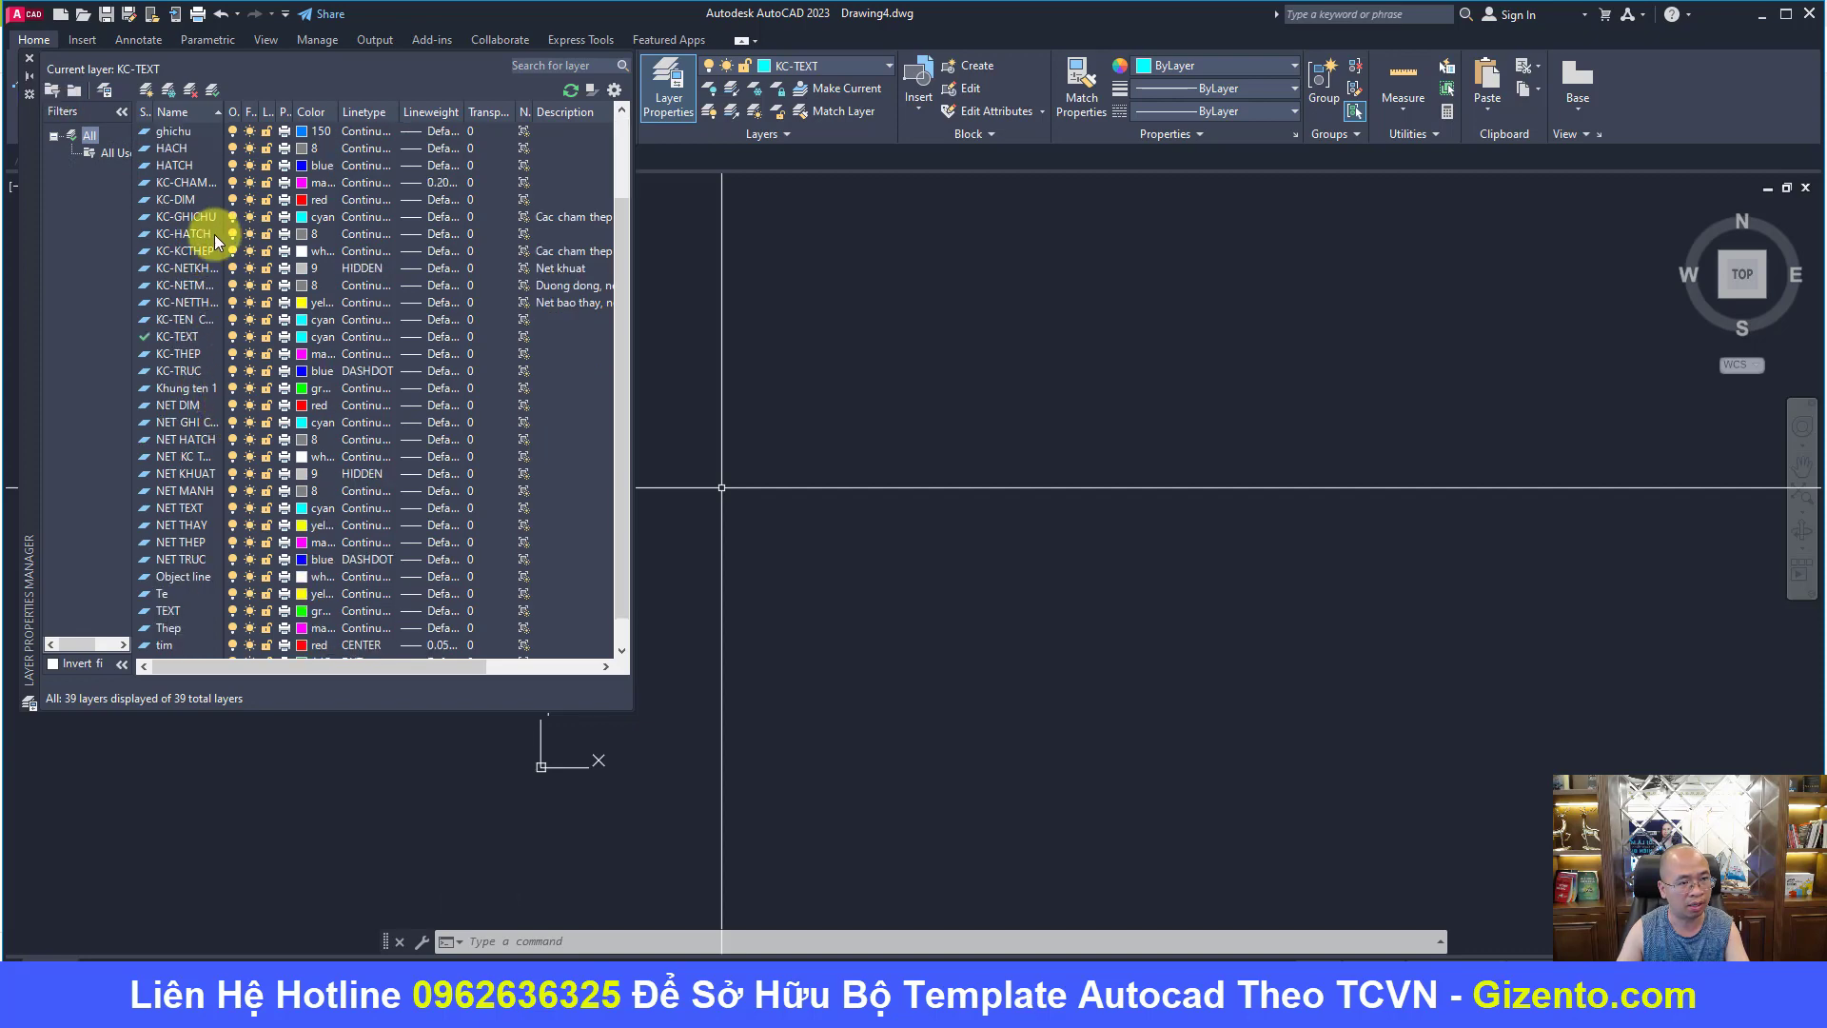
scroll(206, 241, up, 1)
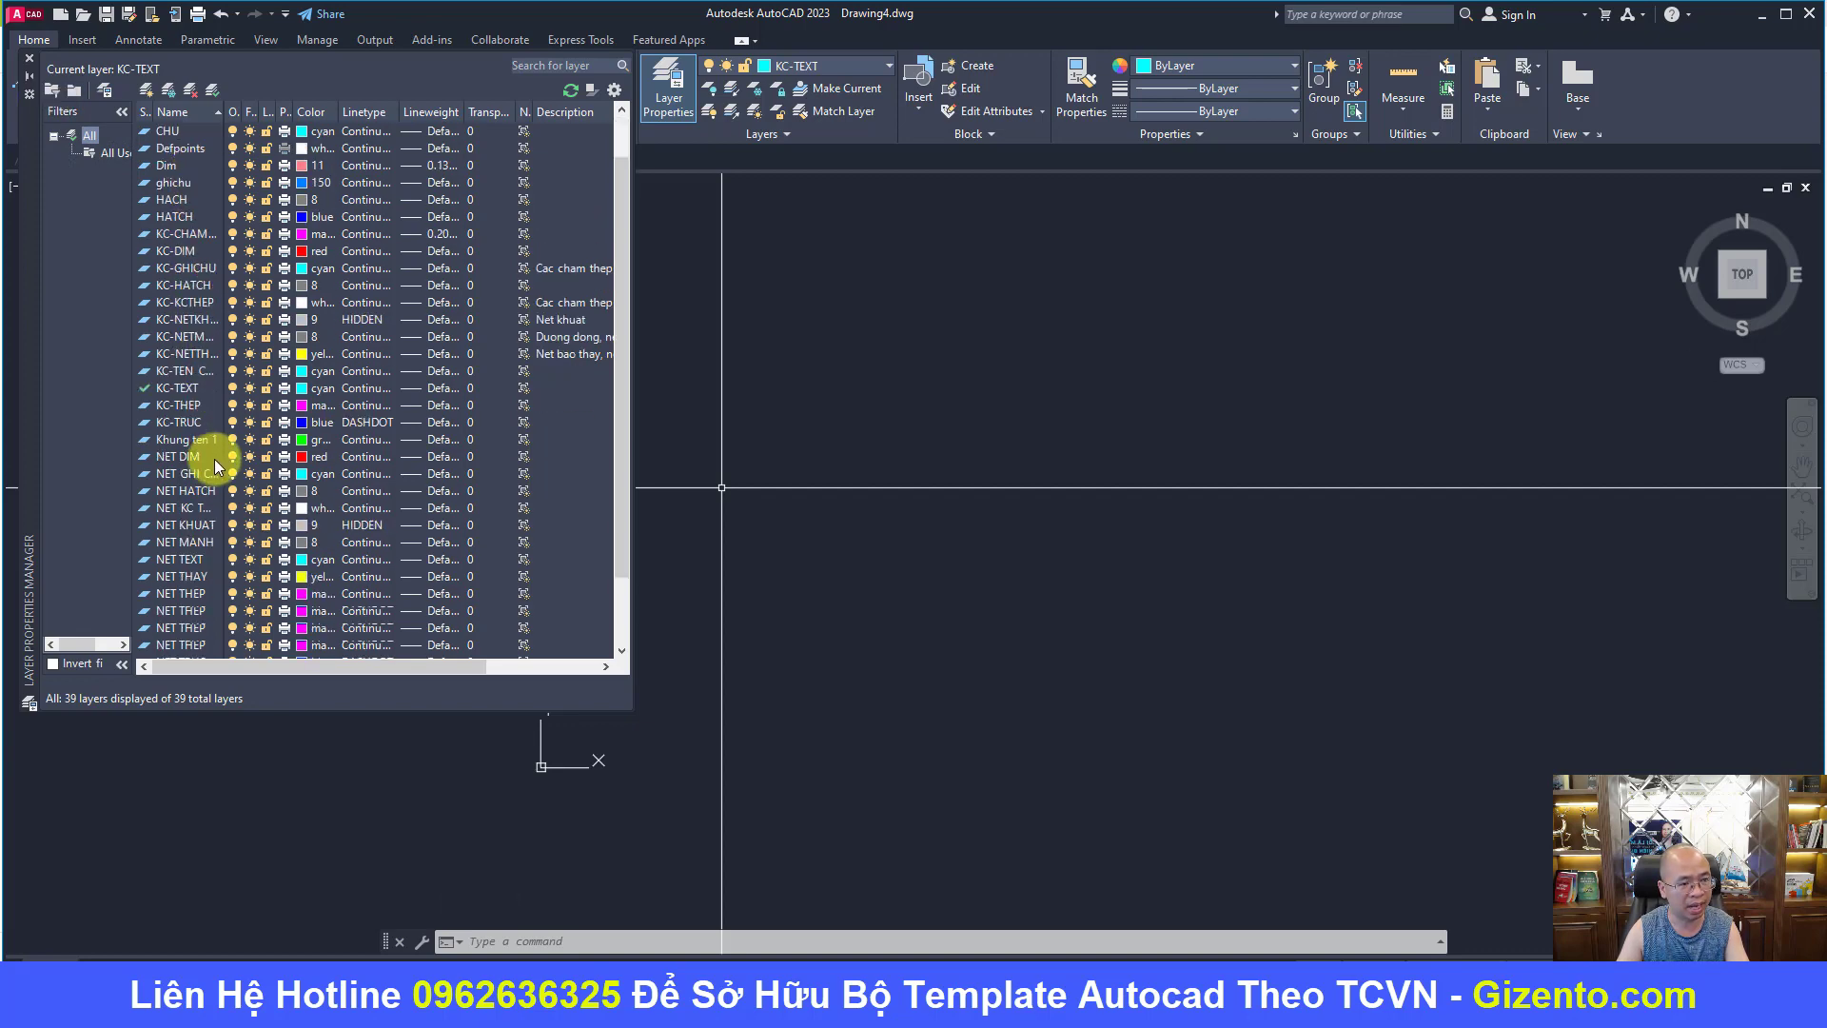
scroll(217, 481, up, 1)
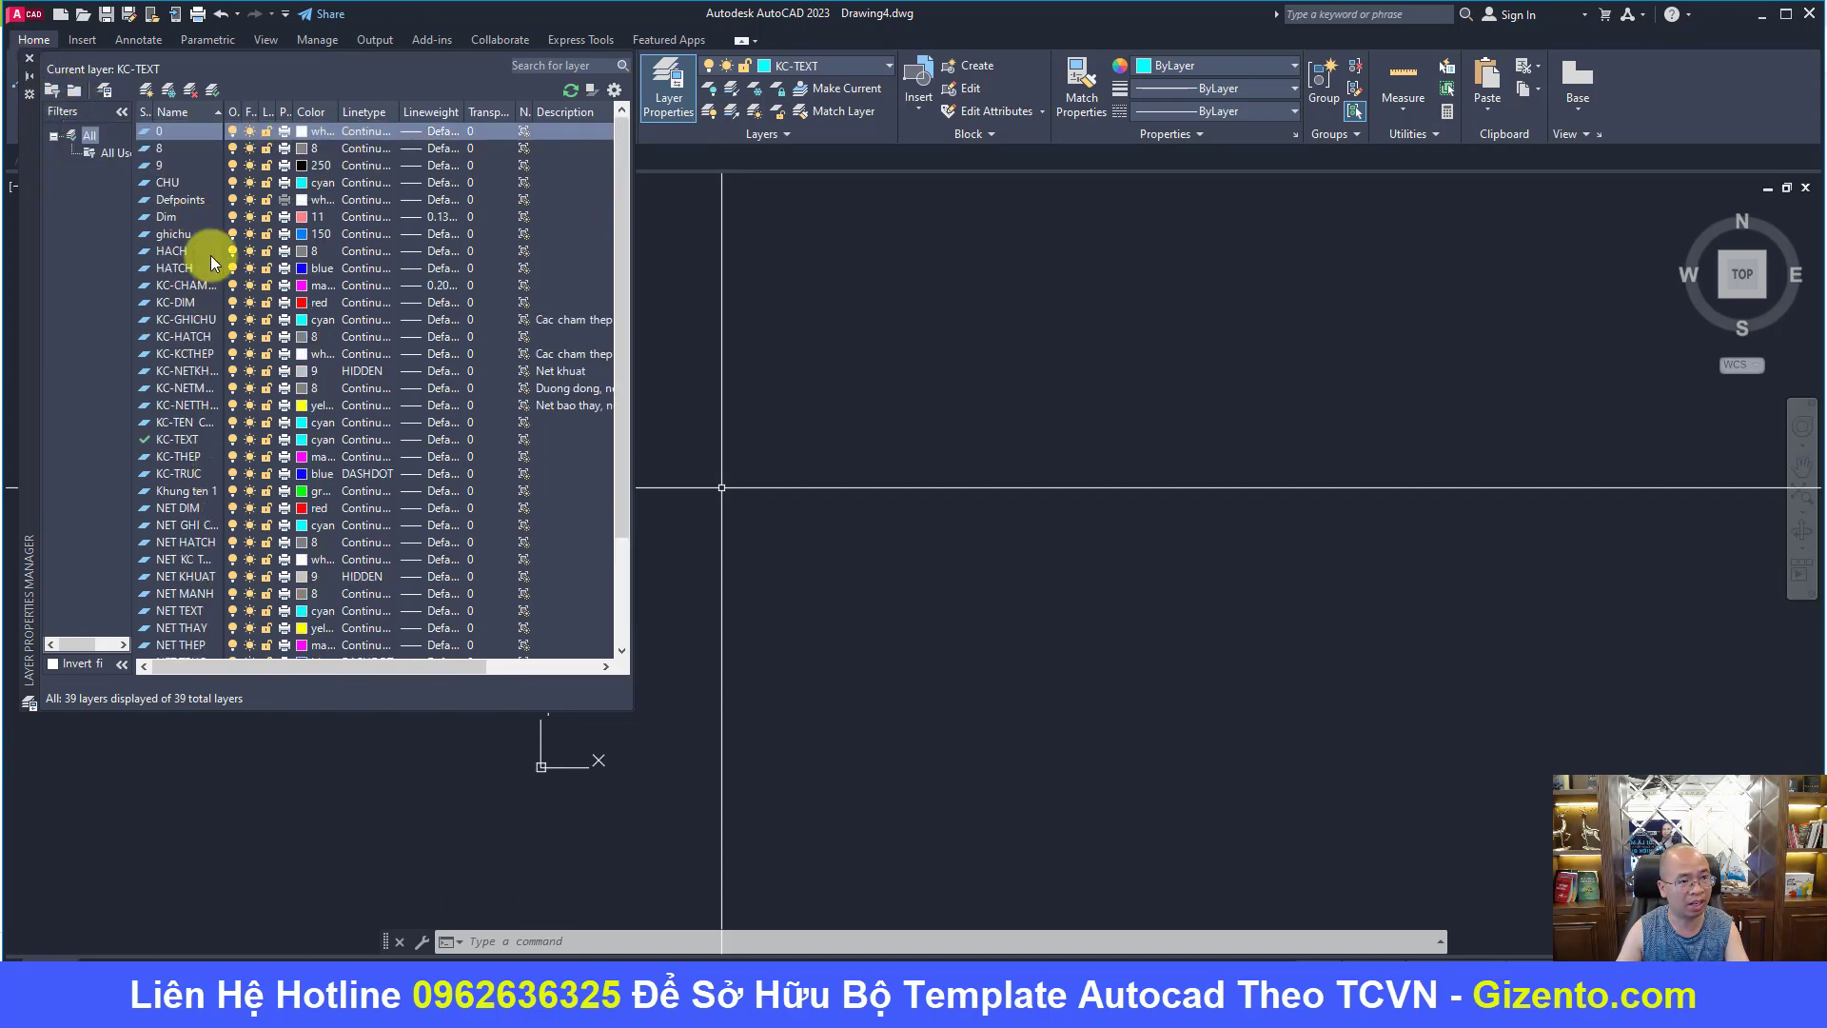
click(31, 64)
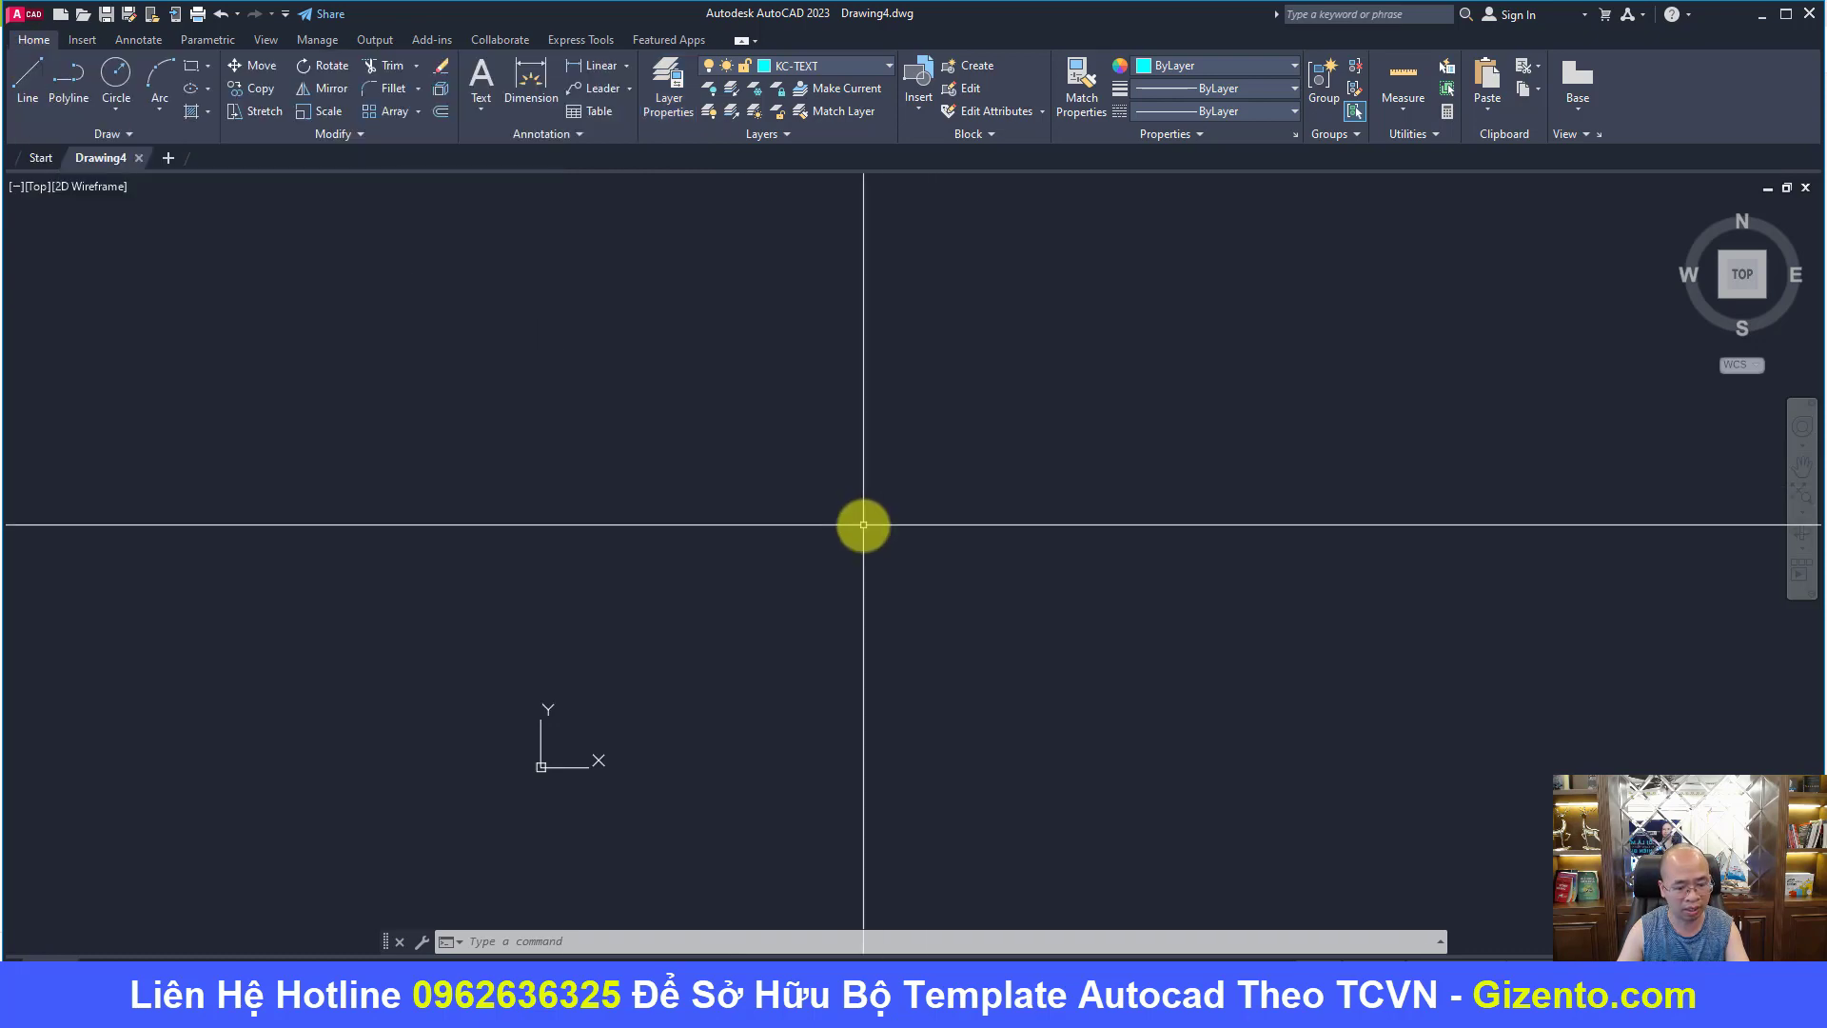
text(st)
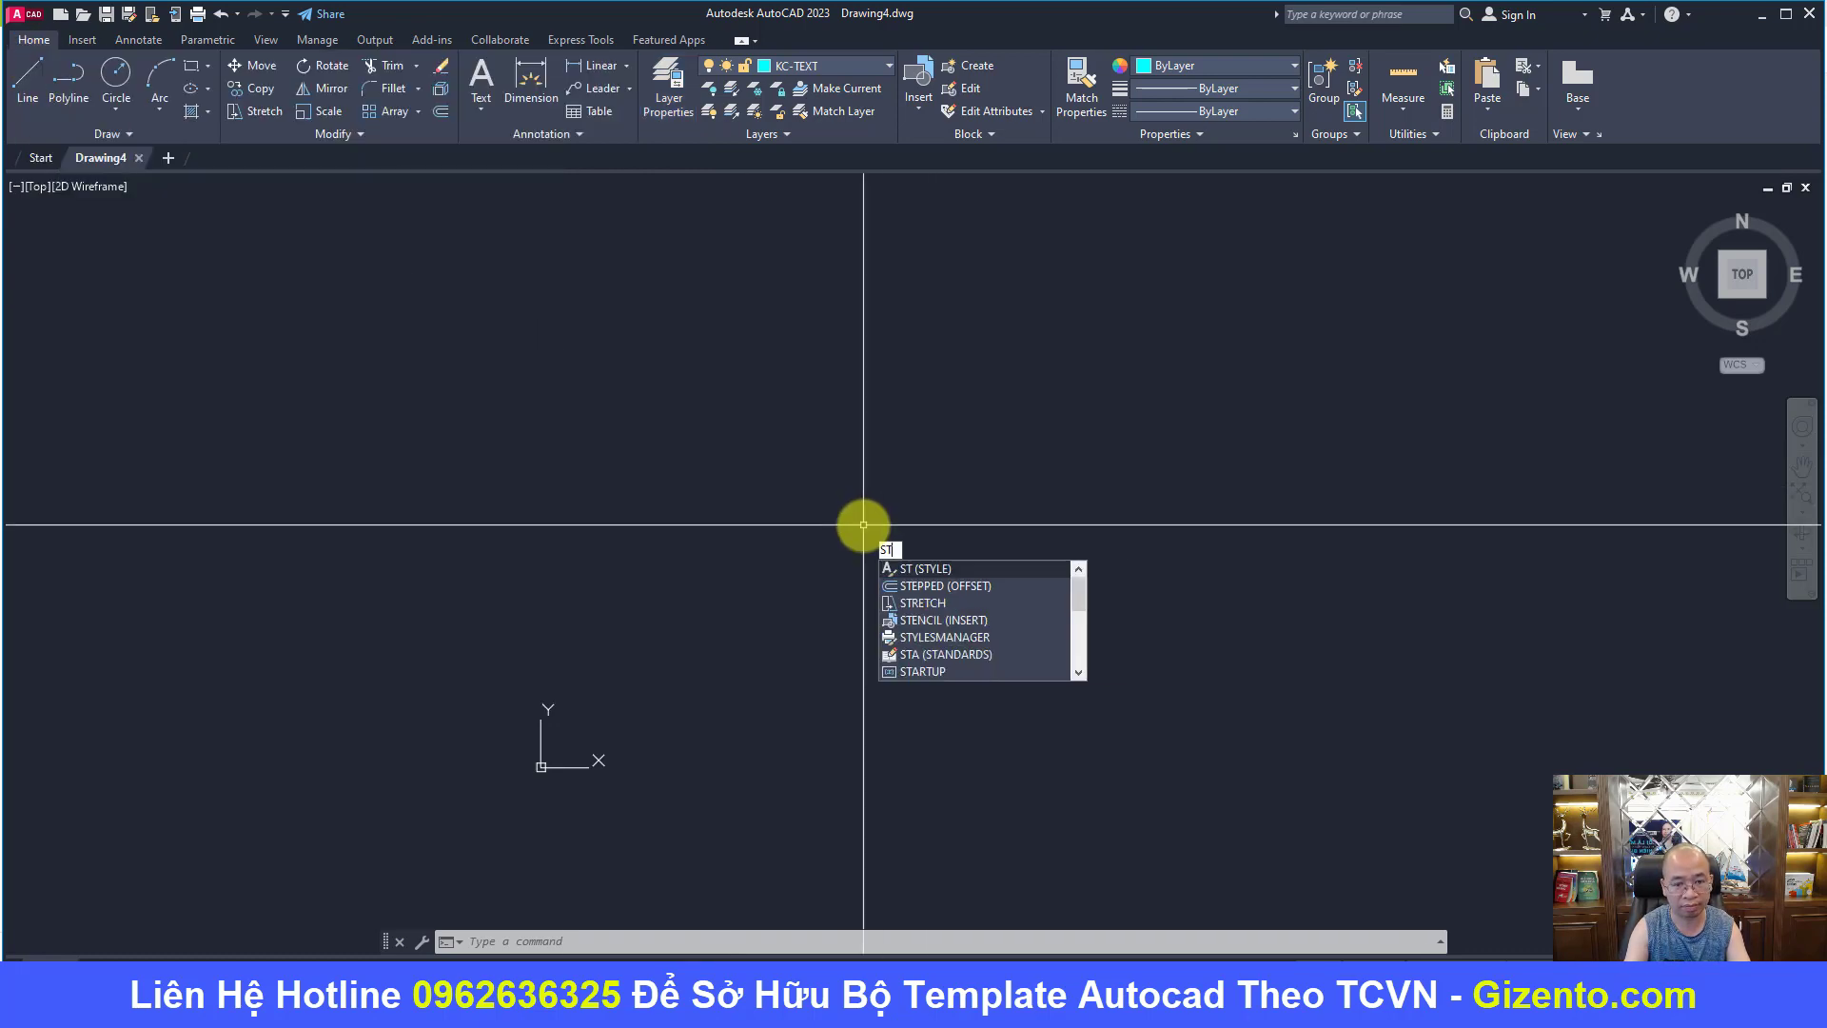
key(Return)
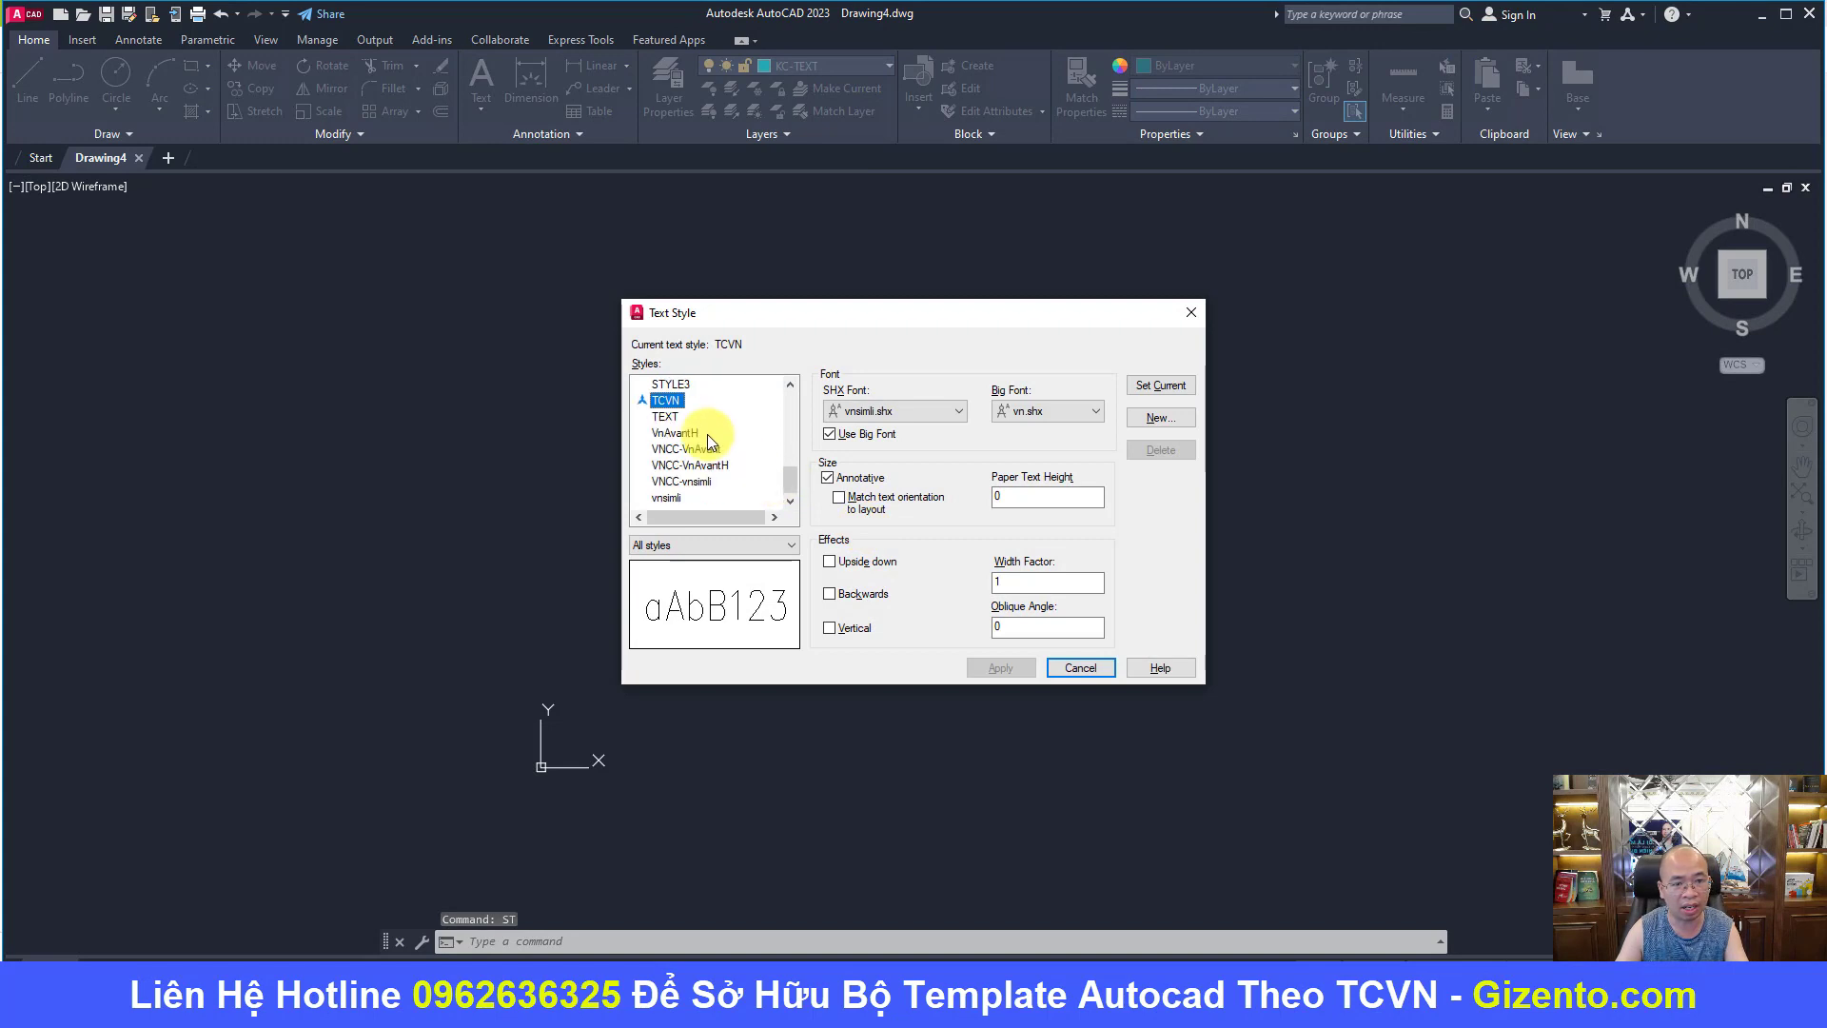
click(1192, 314)
text(d)
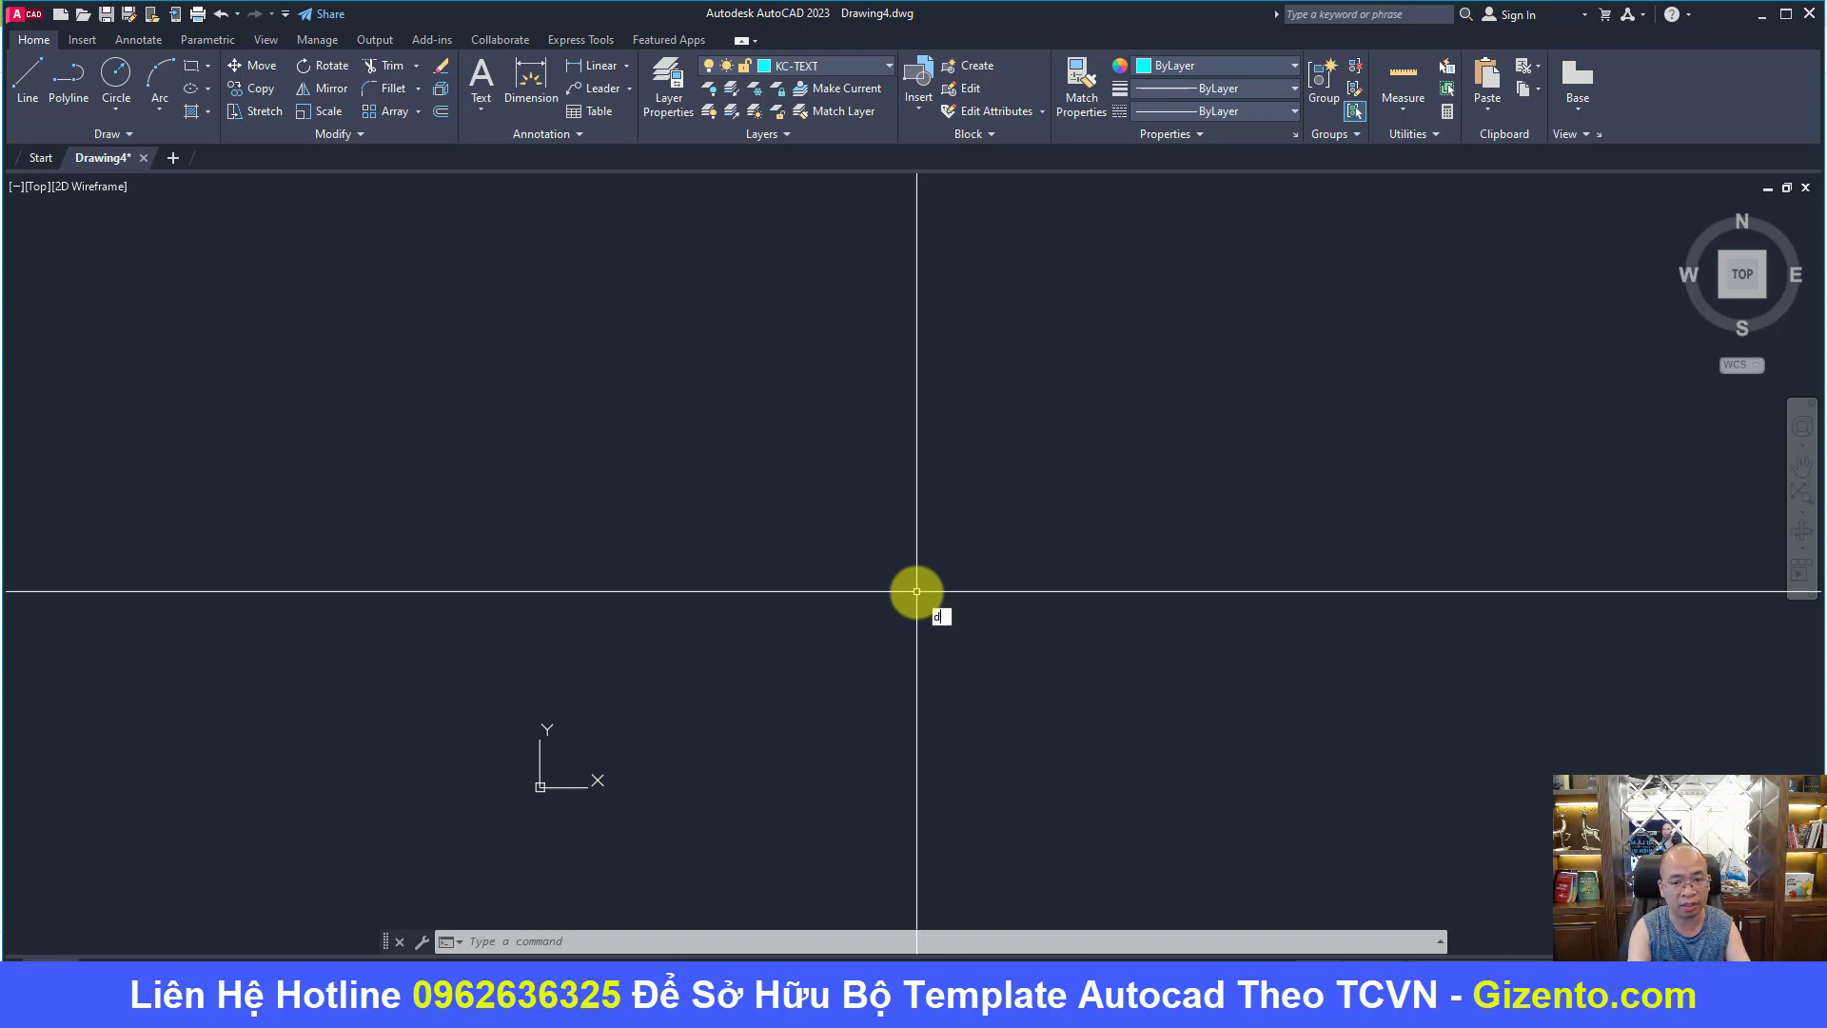
key(Return)
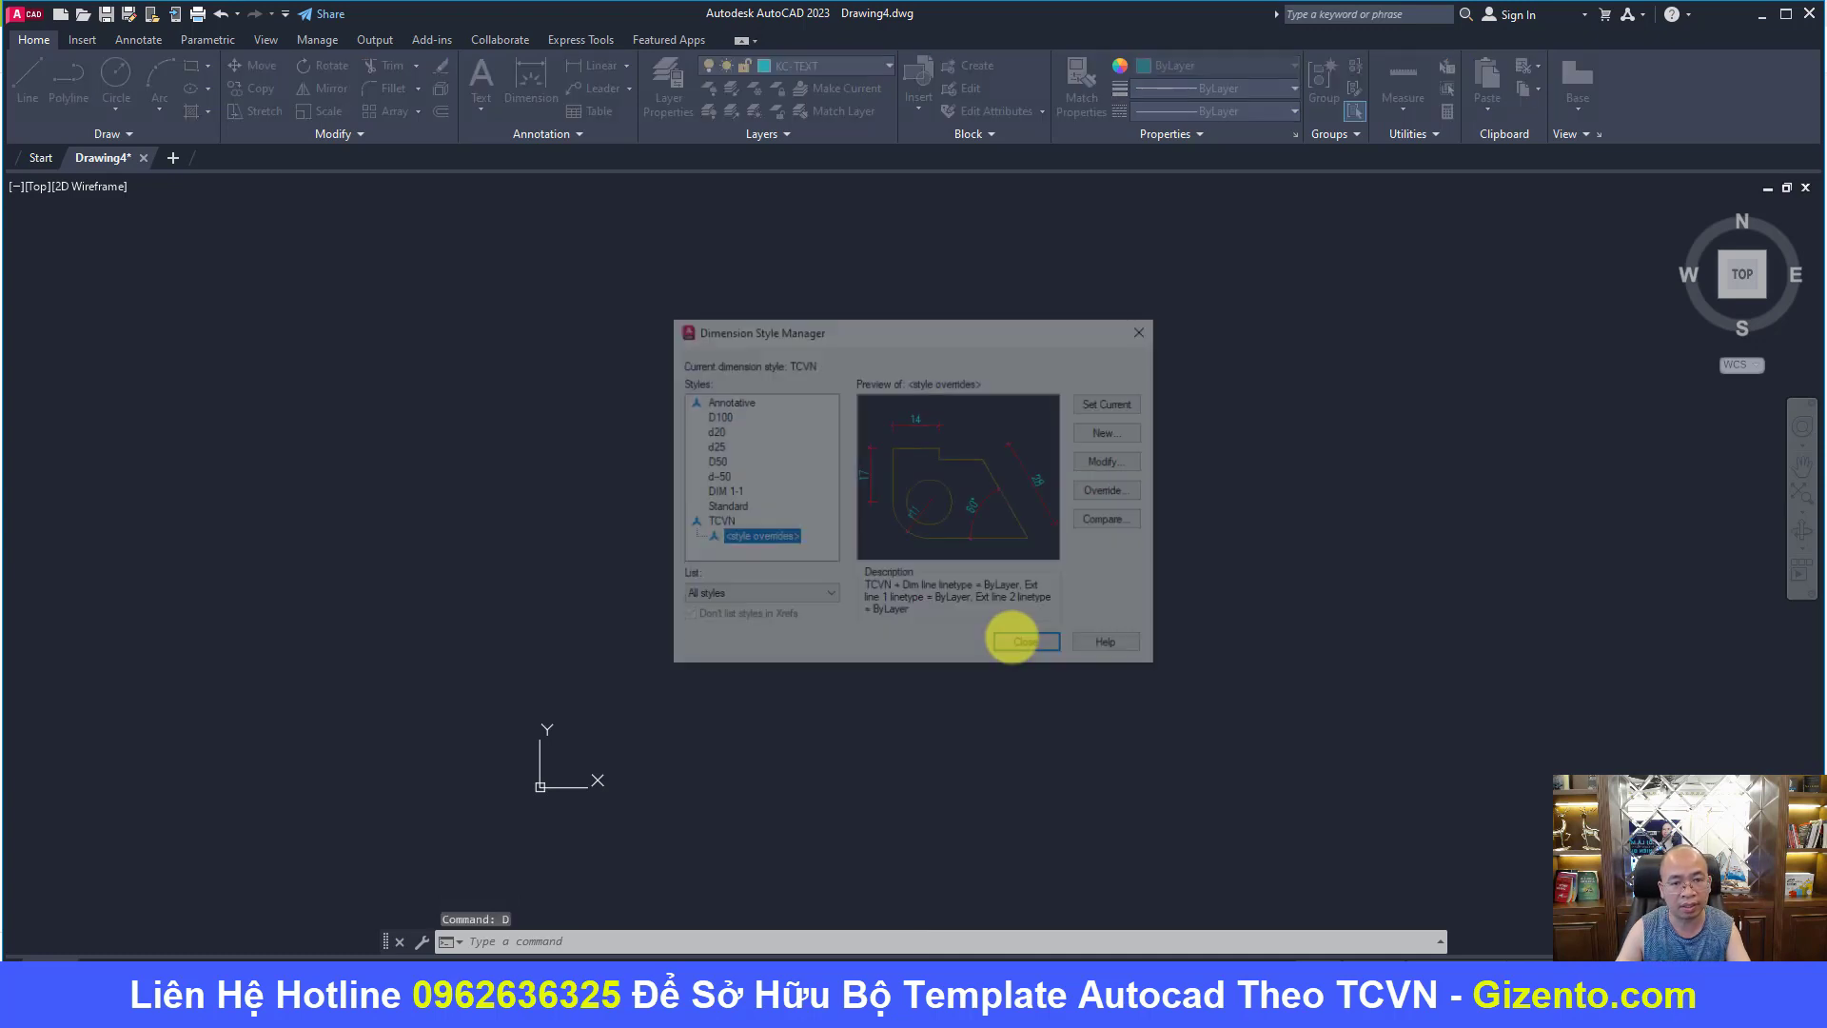
click(715, 416)
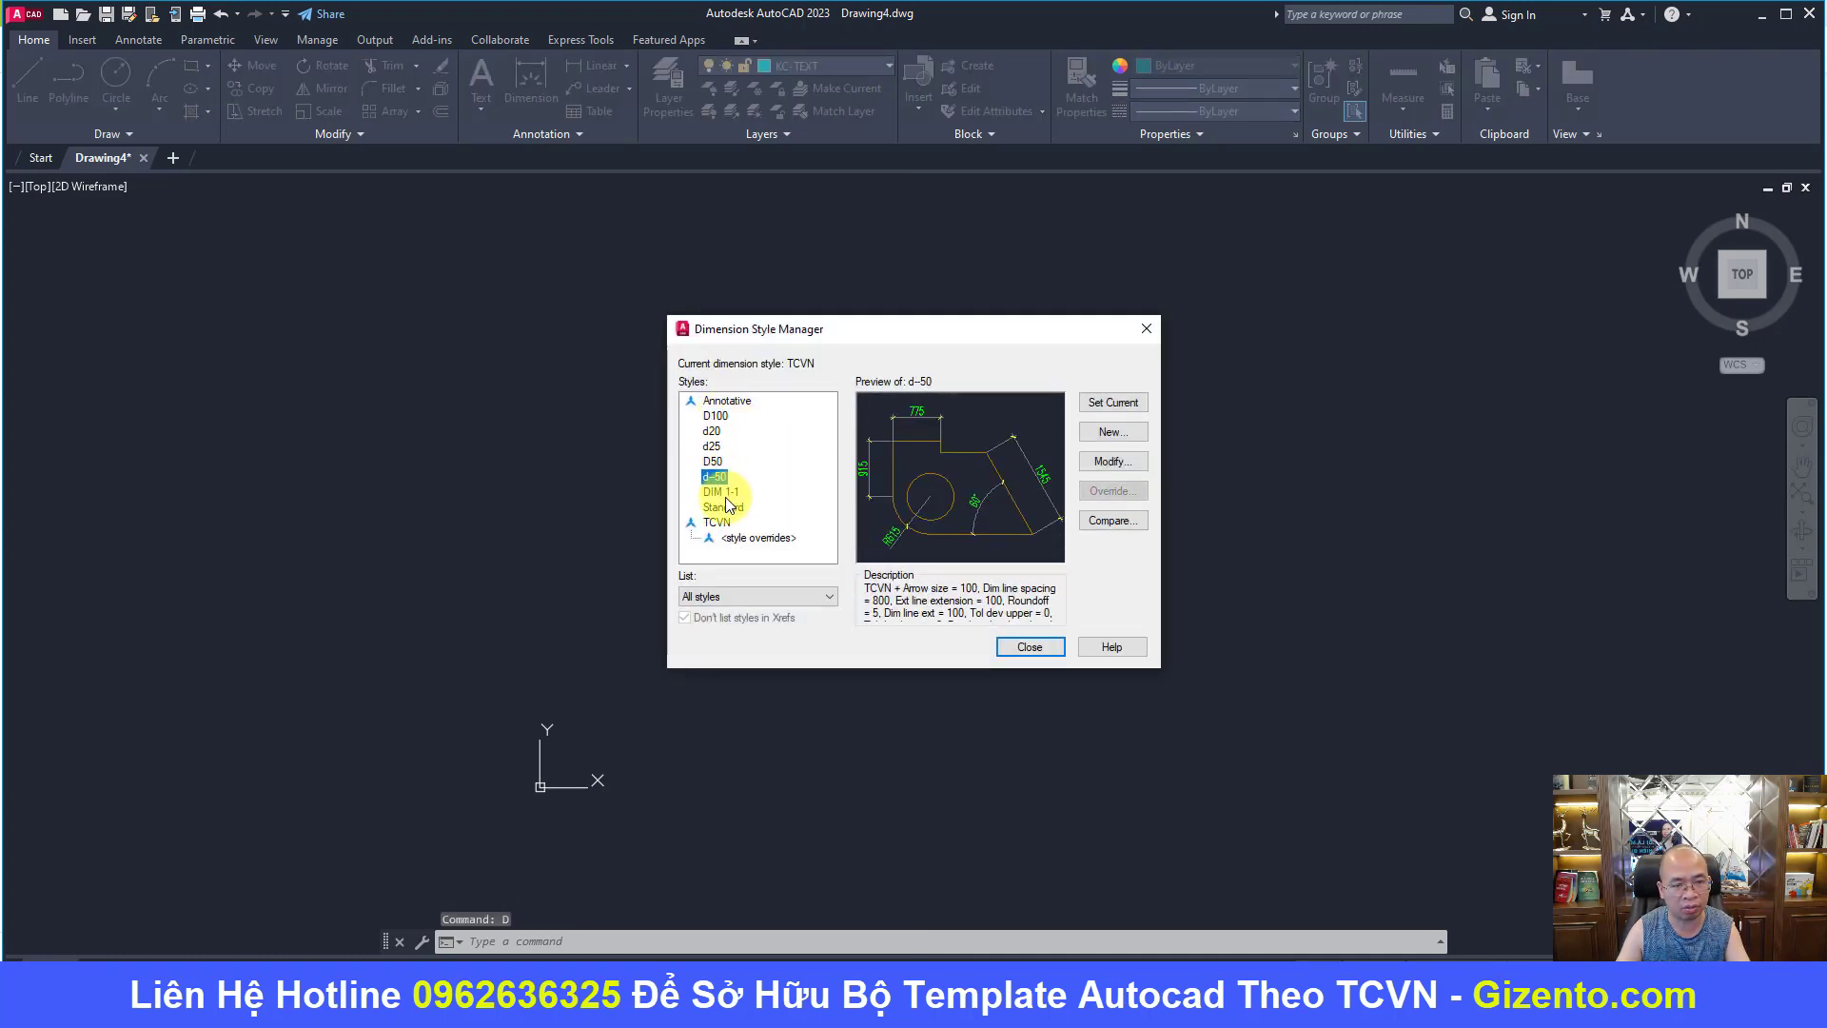
click(1148, 329)
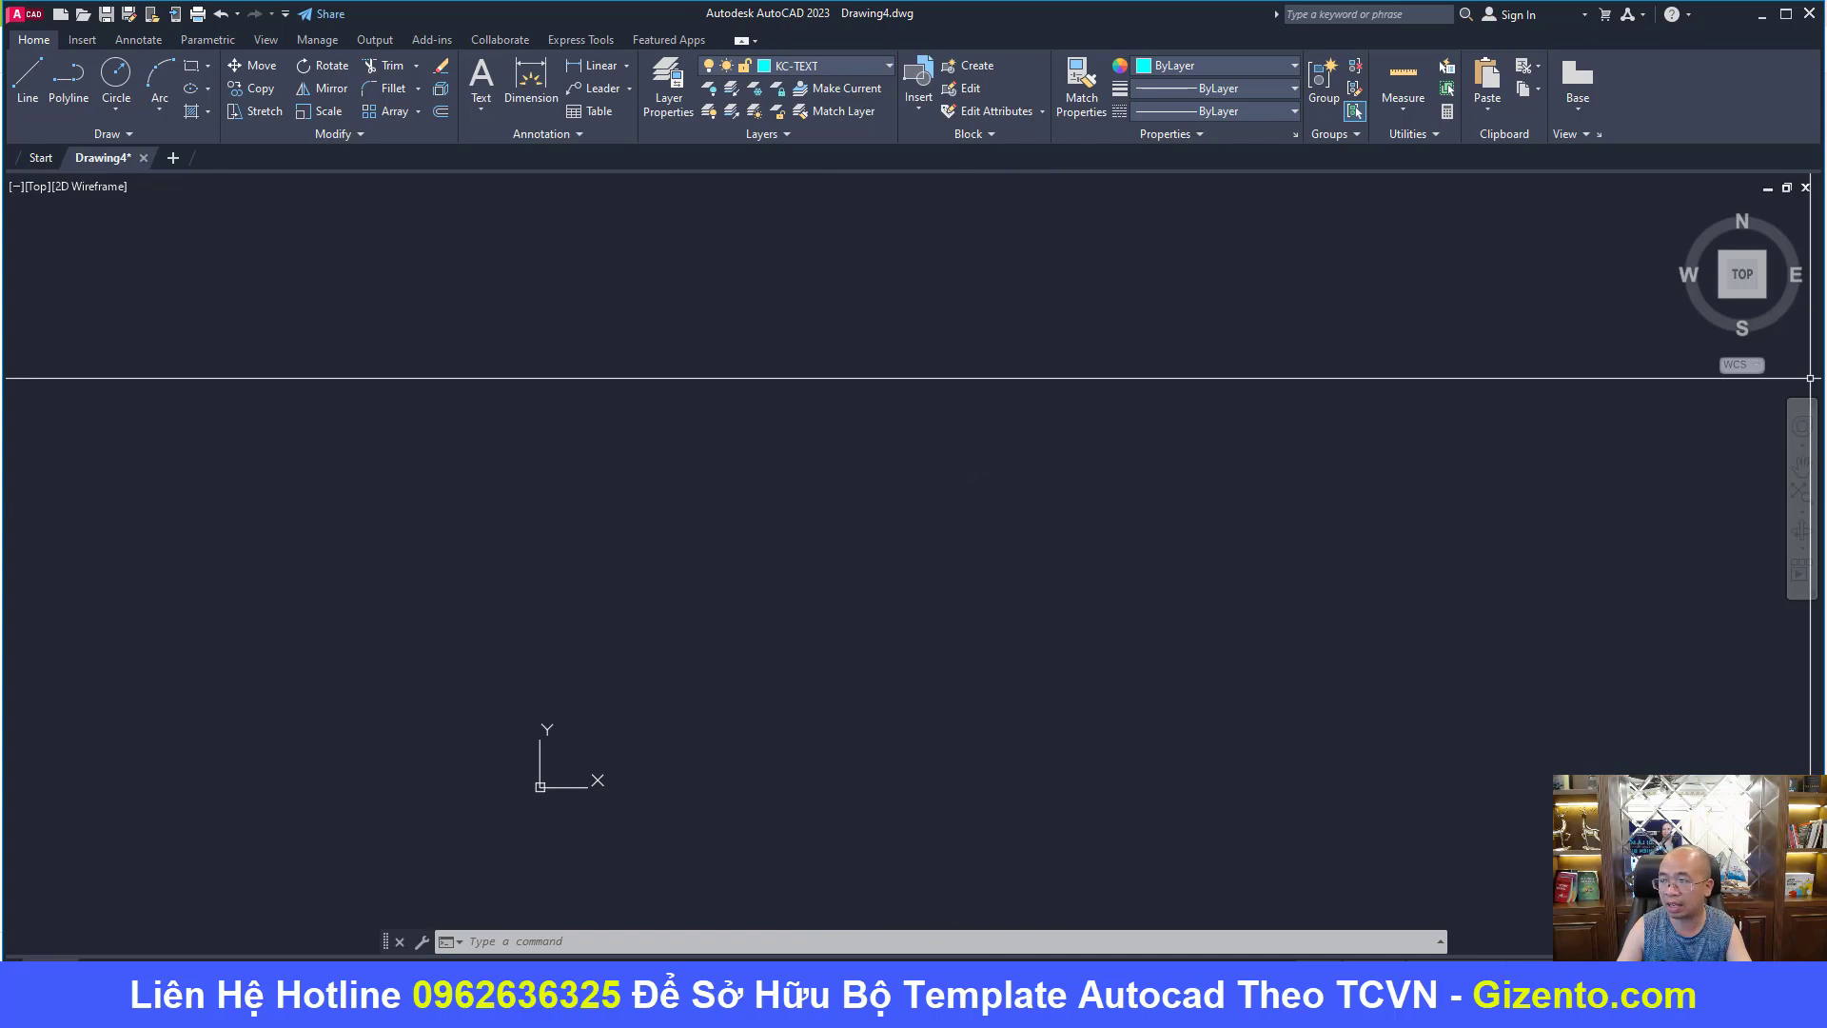
- Open Quy trinh TCVN.dwg from the bonus files folder
key(alt+Tab)
scroll(885, 590, down, 1)
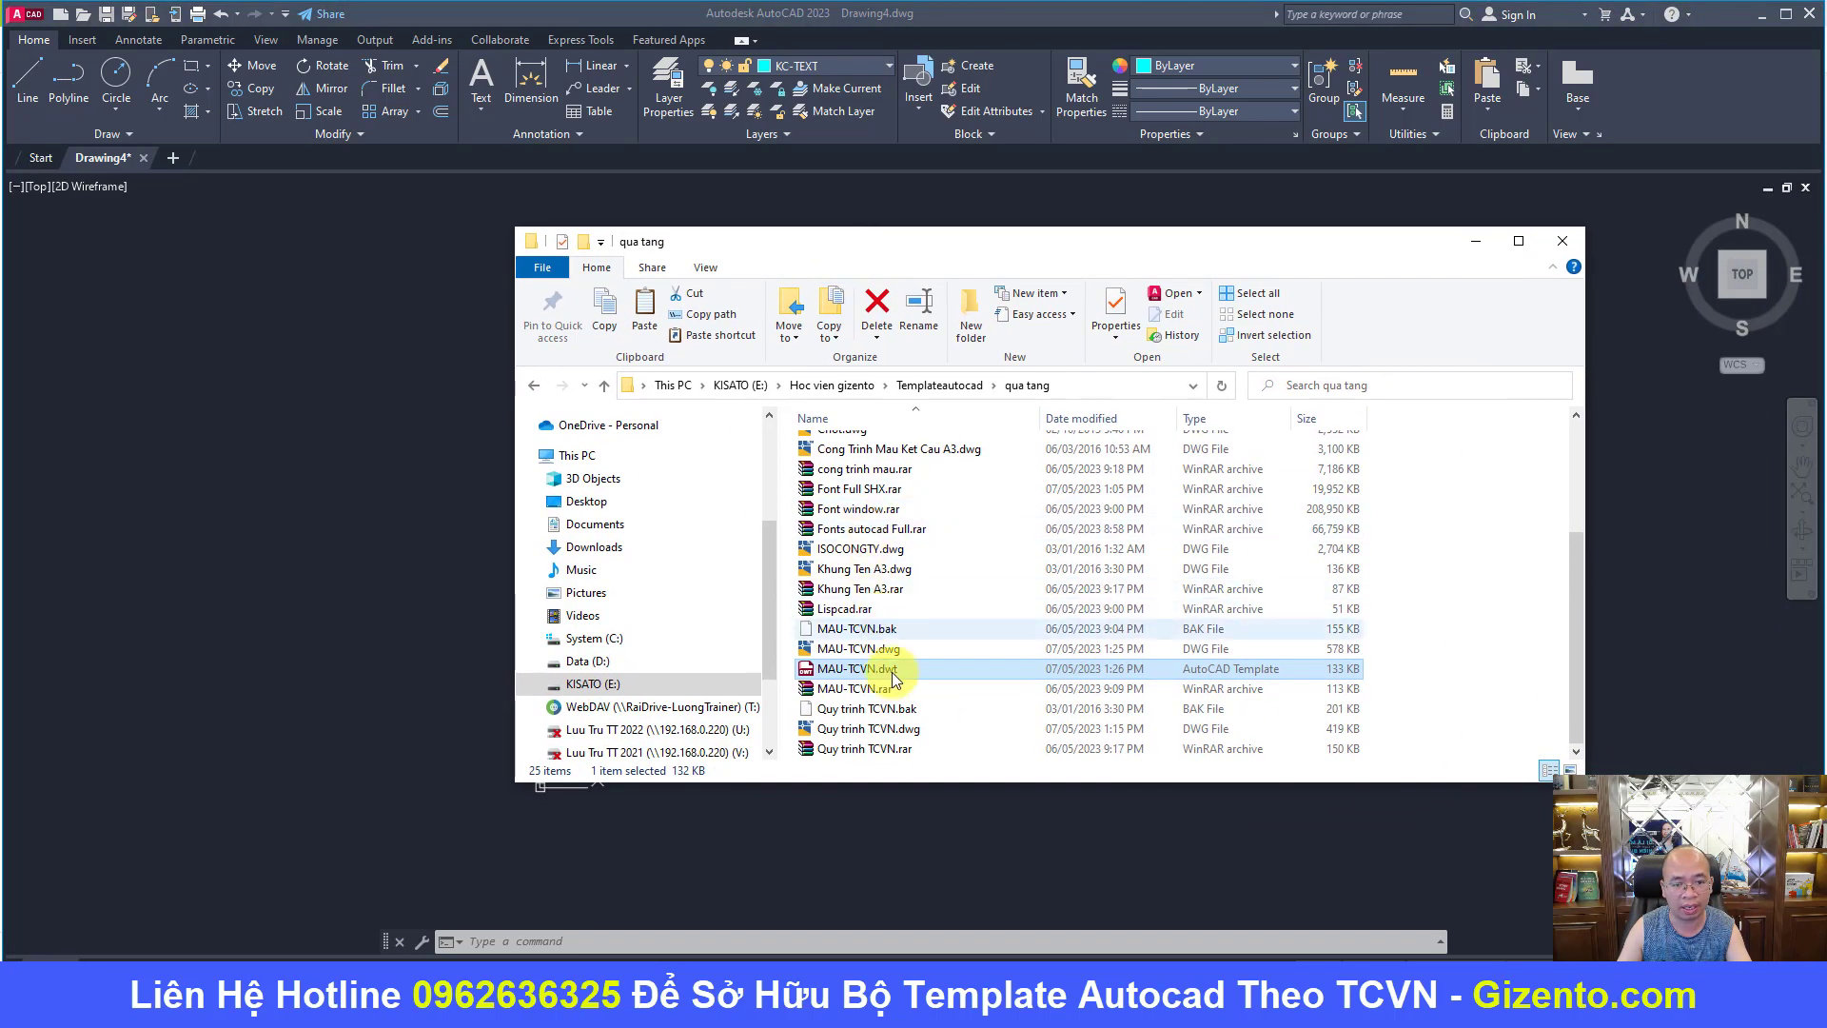
double_click(867, 729)
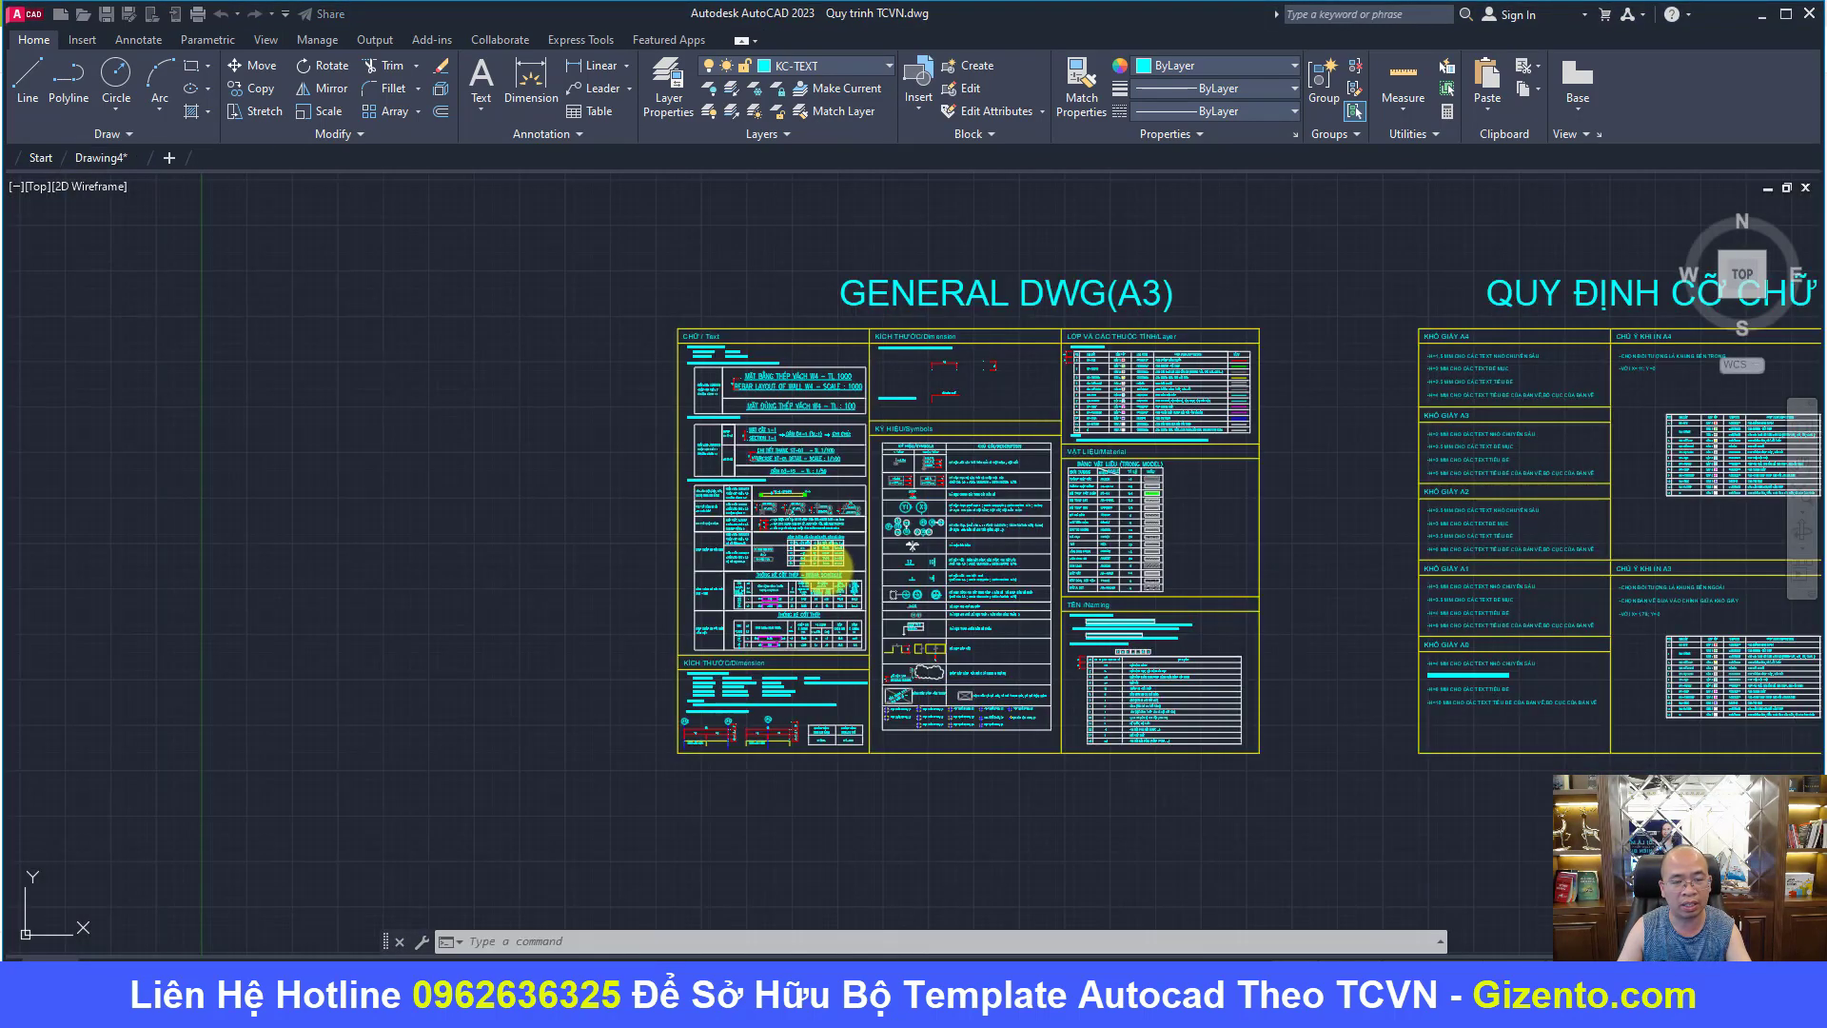
- Zoom and pan around the drawing to center the GENERAL DWG(A3) sheet and text-size rules
scroll(758, 383, up, 3)
scroll(771, 400, up, 2)
scroll(823, 419, up, 2)
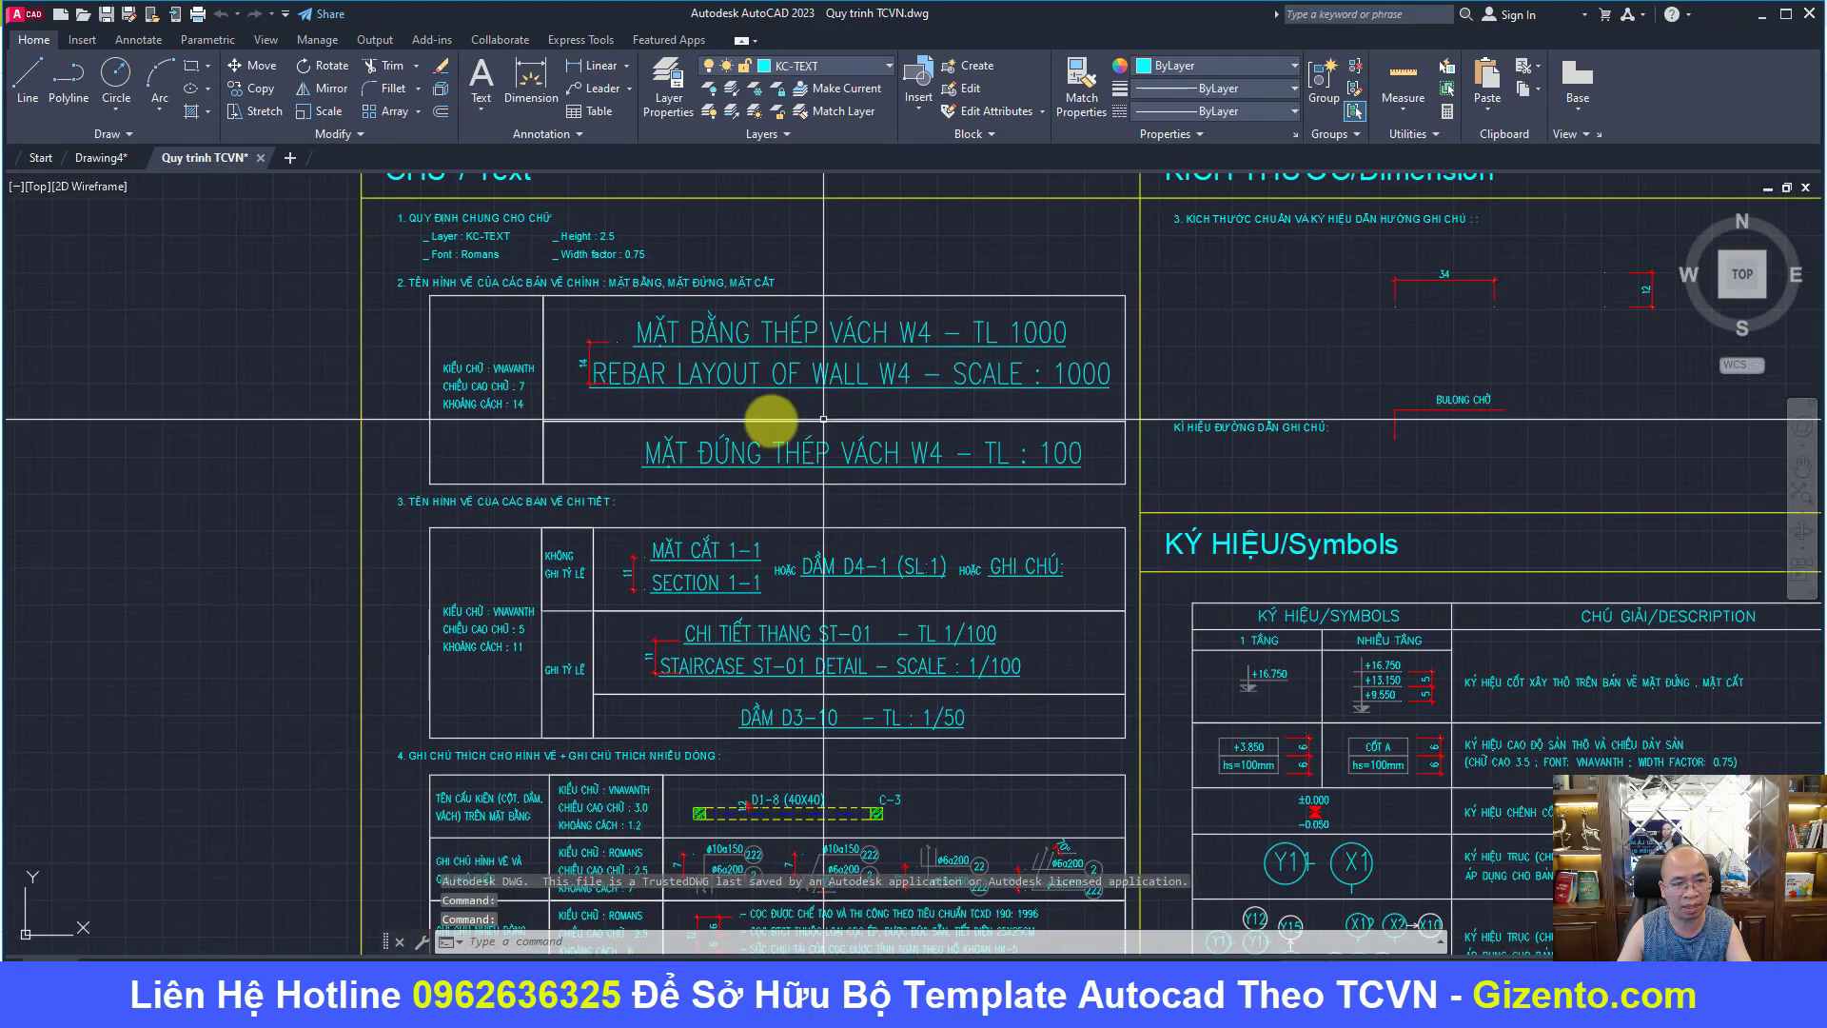
scroll(685, 456, down, 3)
scroll(647, 409, down, 3)
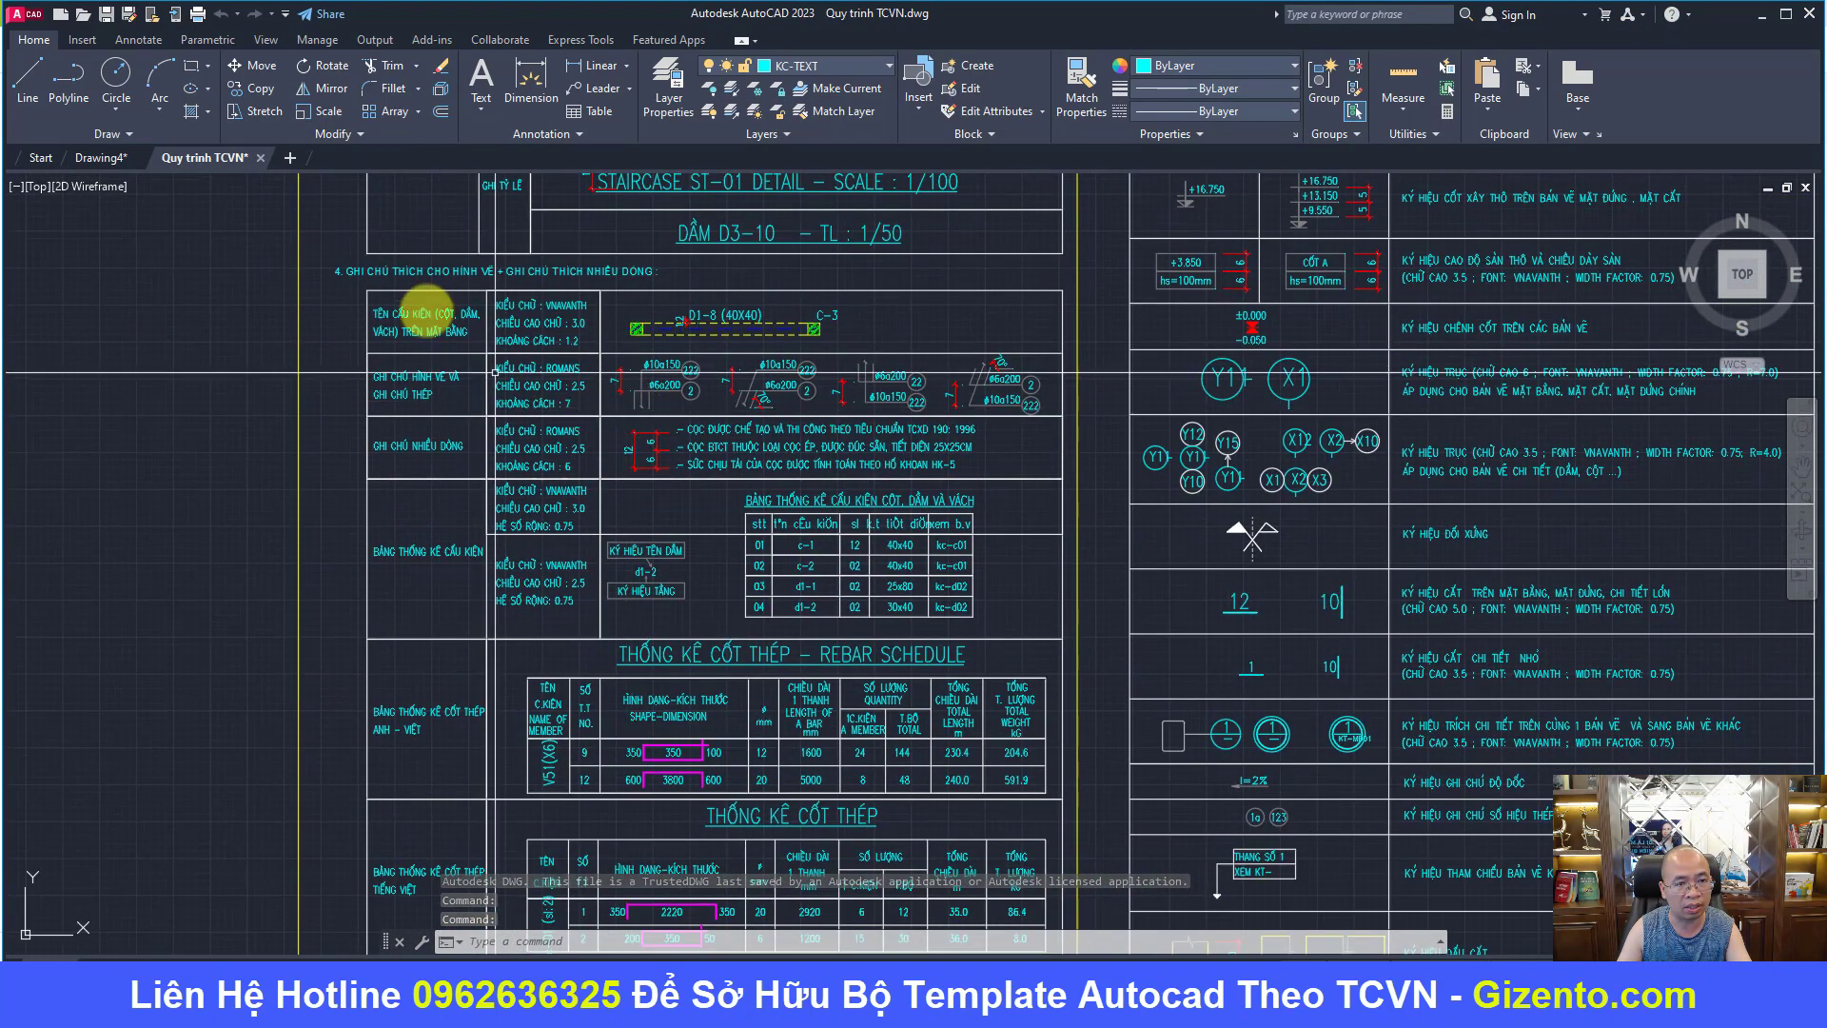
scroll(624, 412, down, 2)
scroll(656, 424, up, 2)
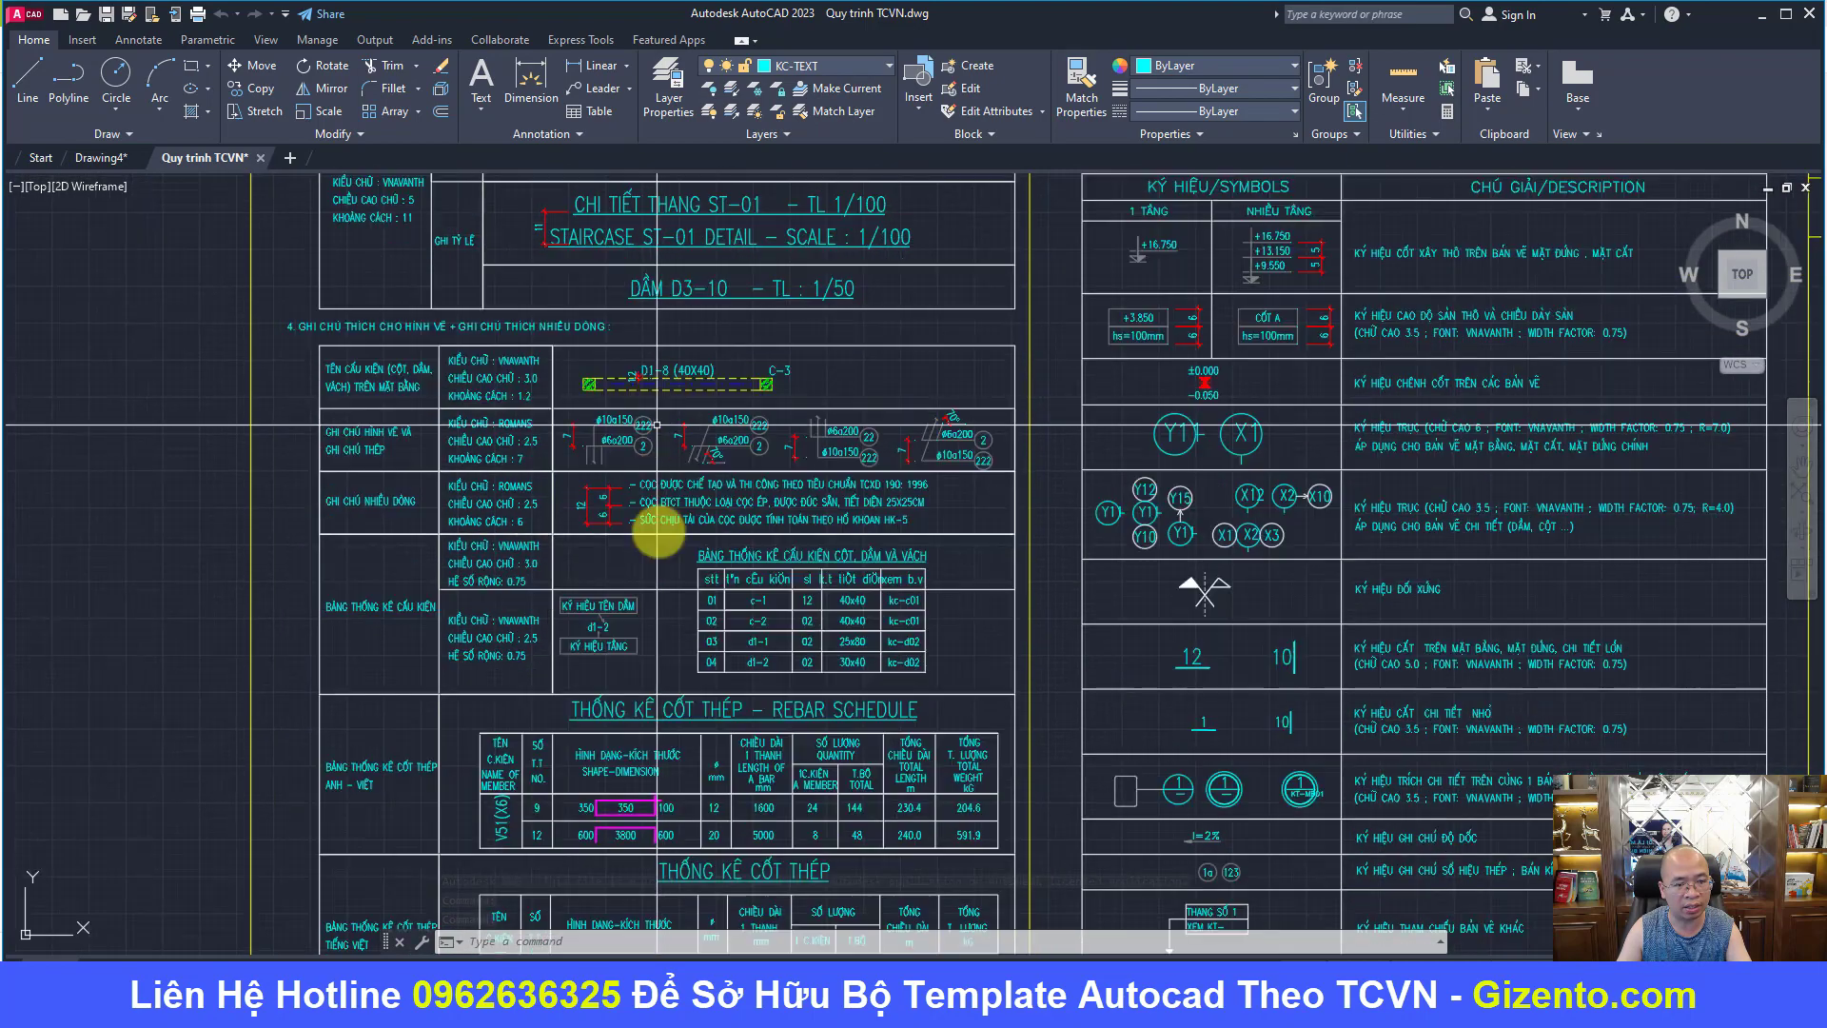
scroll(657, 425, down, 2)
scroll(676, 480, up, 2)
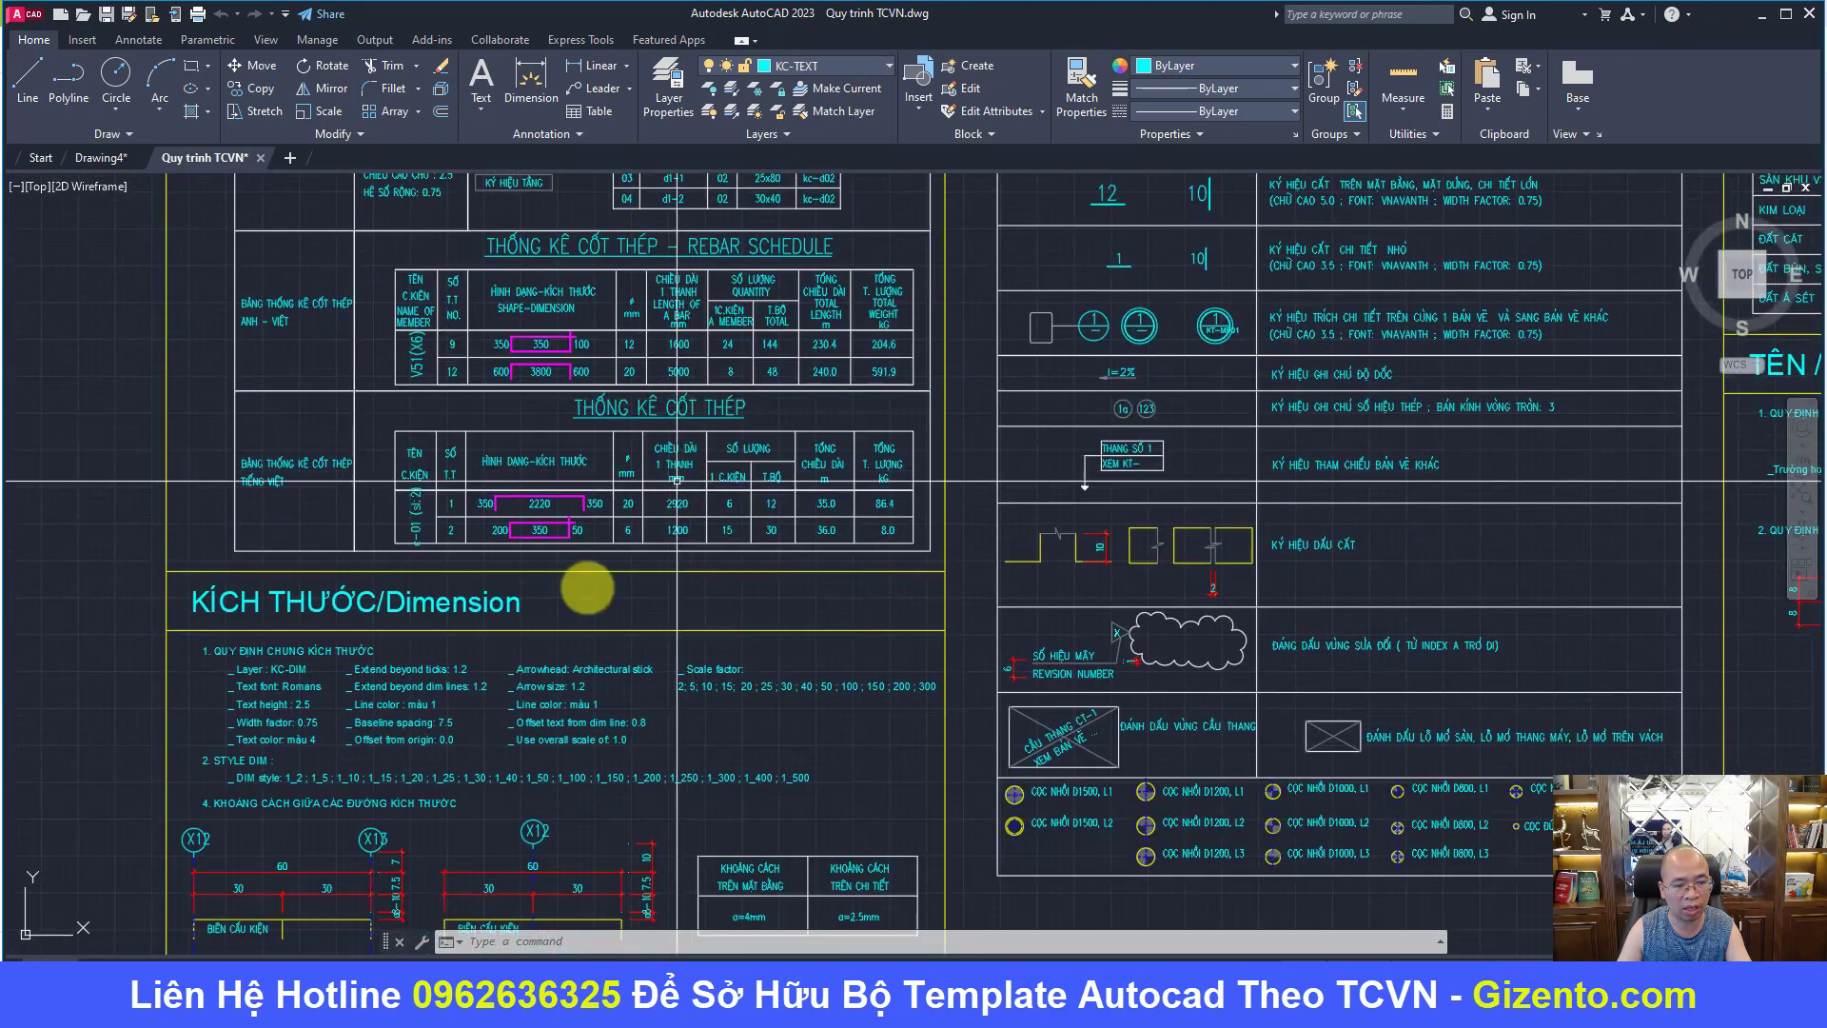
scroll(676, 480, down, 2)
scroll(951, 457, up, 1)
scroll(823, 473, up, 1)
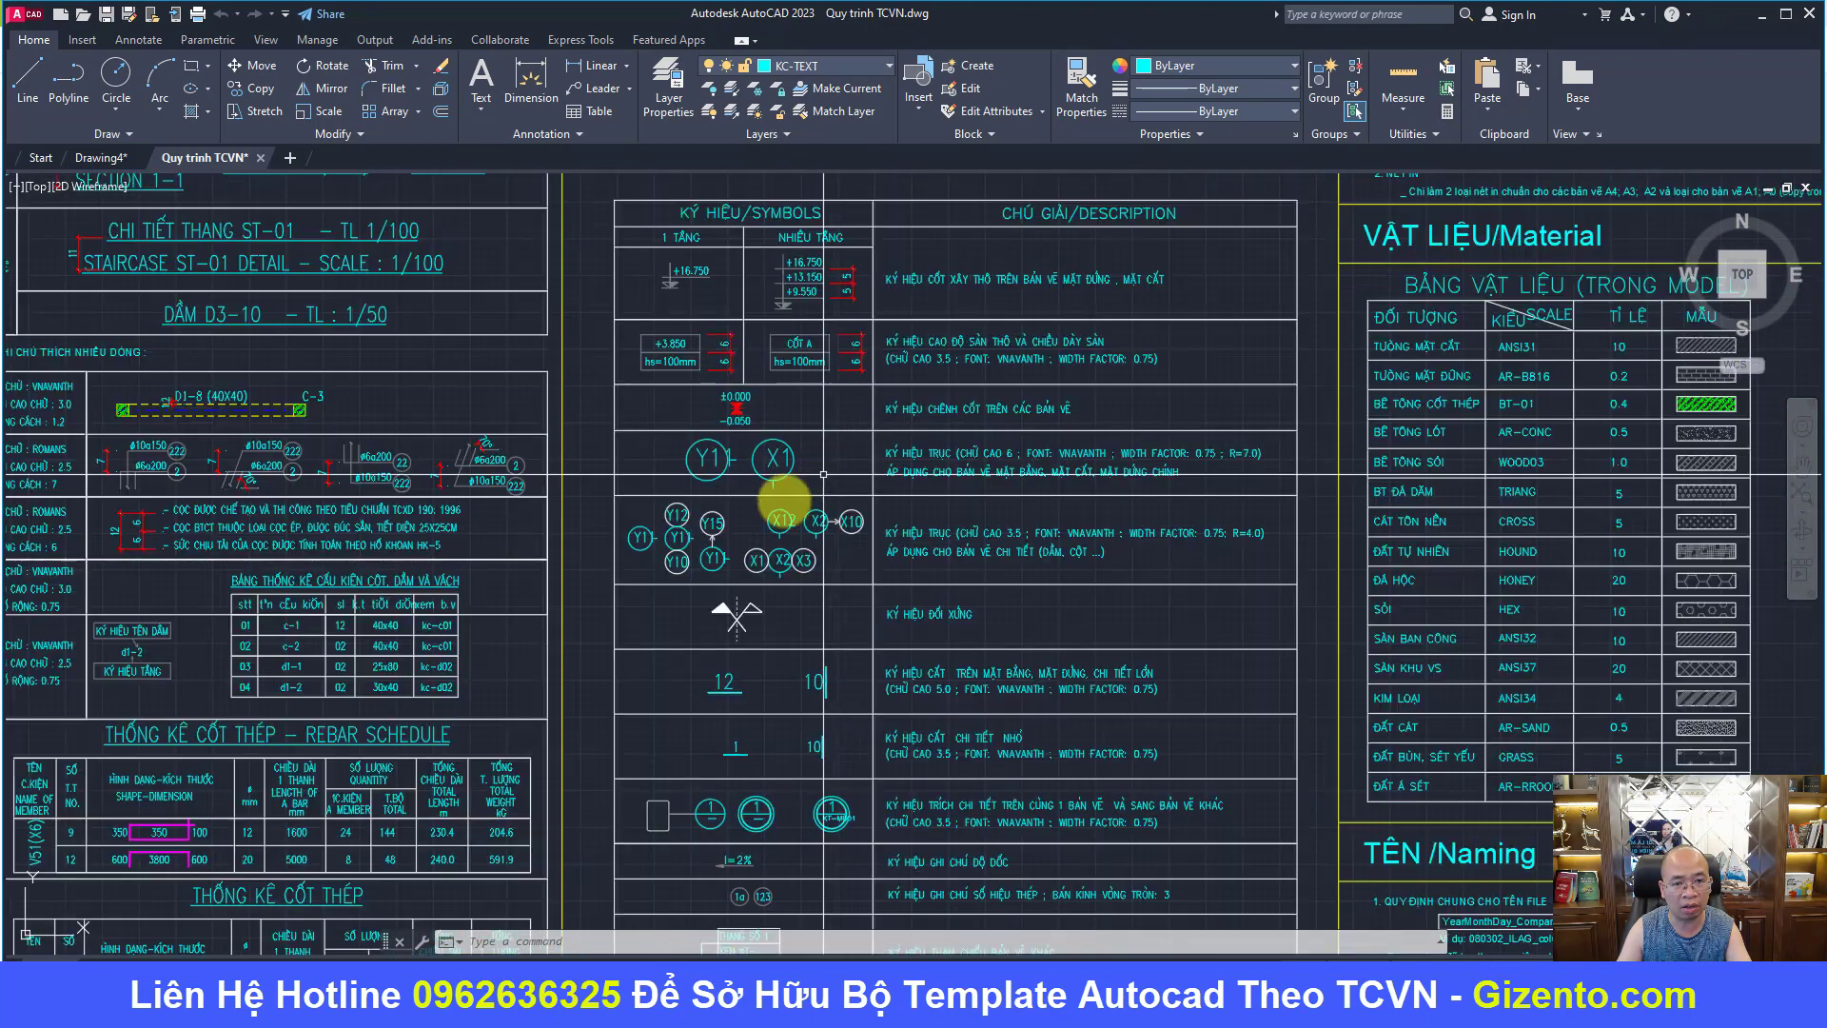
scroll(999, 418, down, 2)
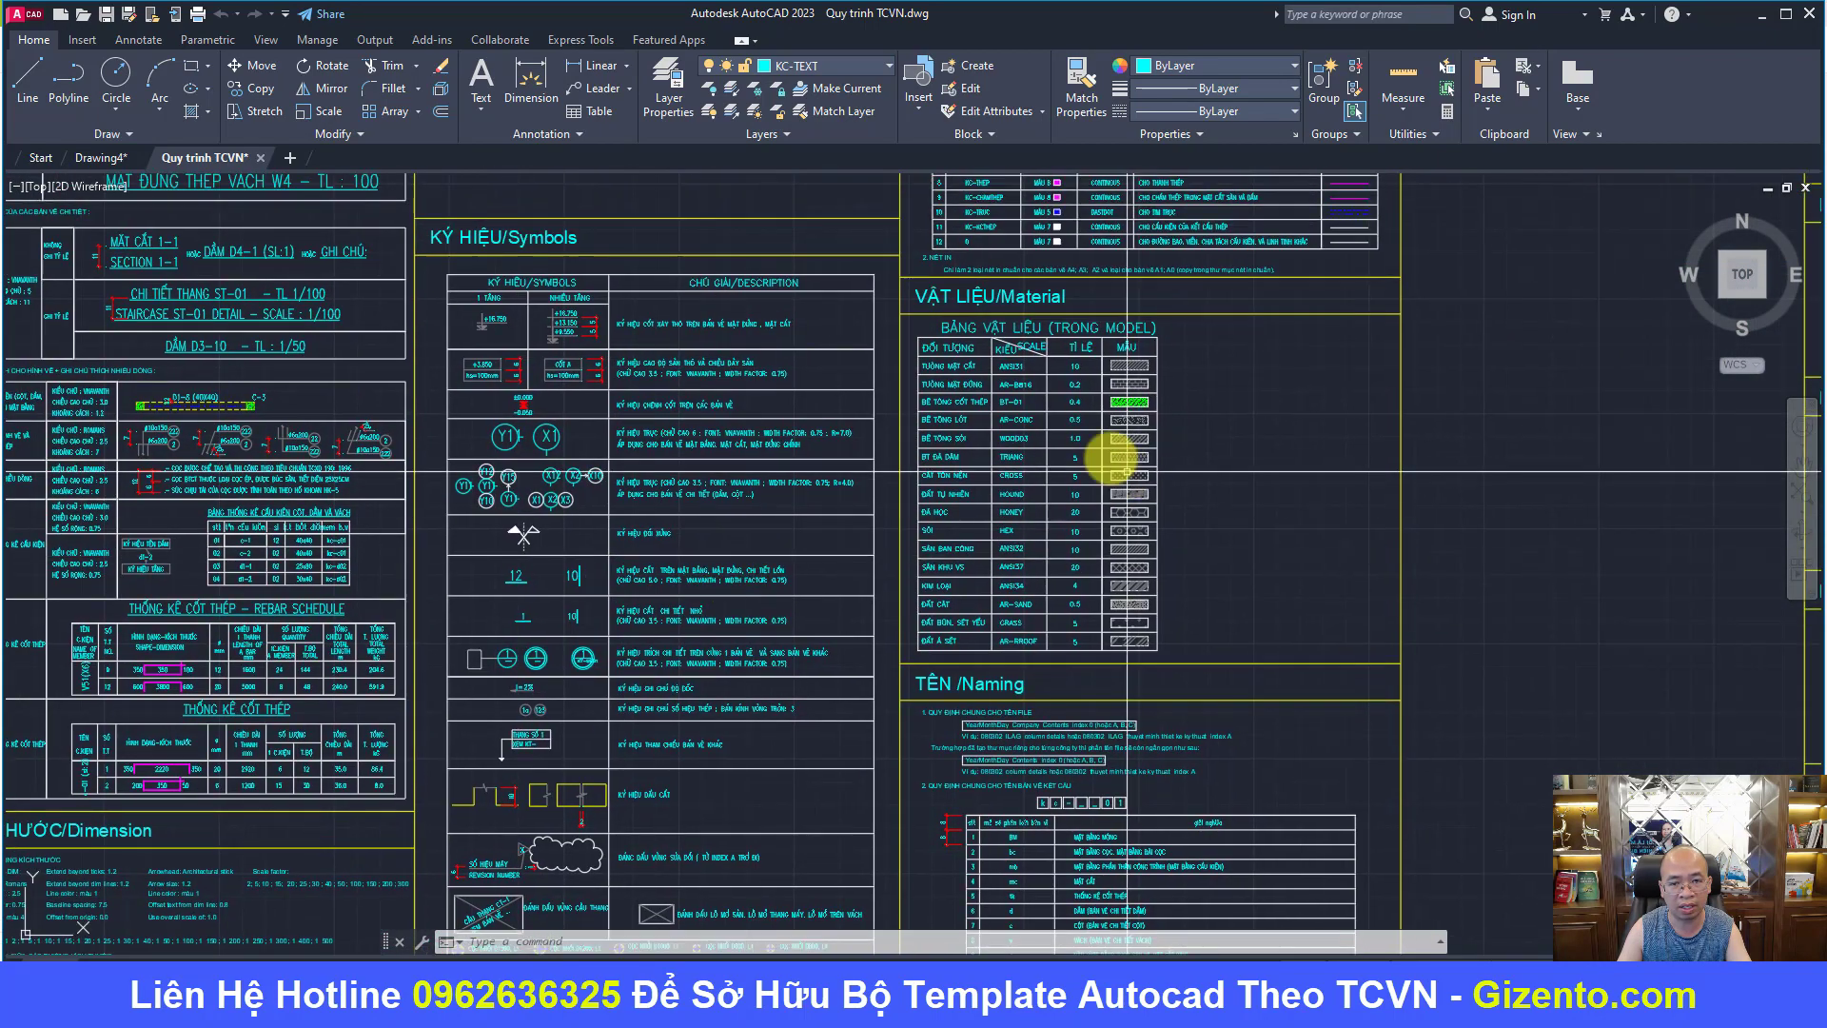
scroll(1127, 470, up, 3)
scroll(1052, 428, down, 5)
scroll(942, 419, down, 1)
scroll(889, 531, up, 1)
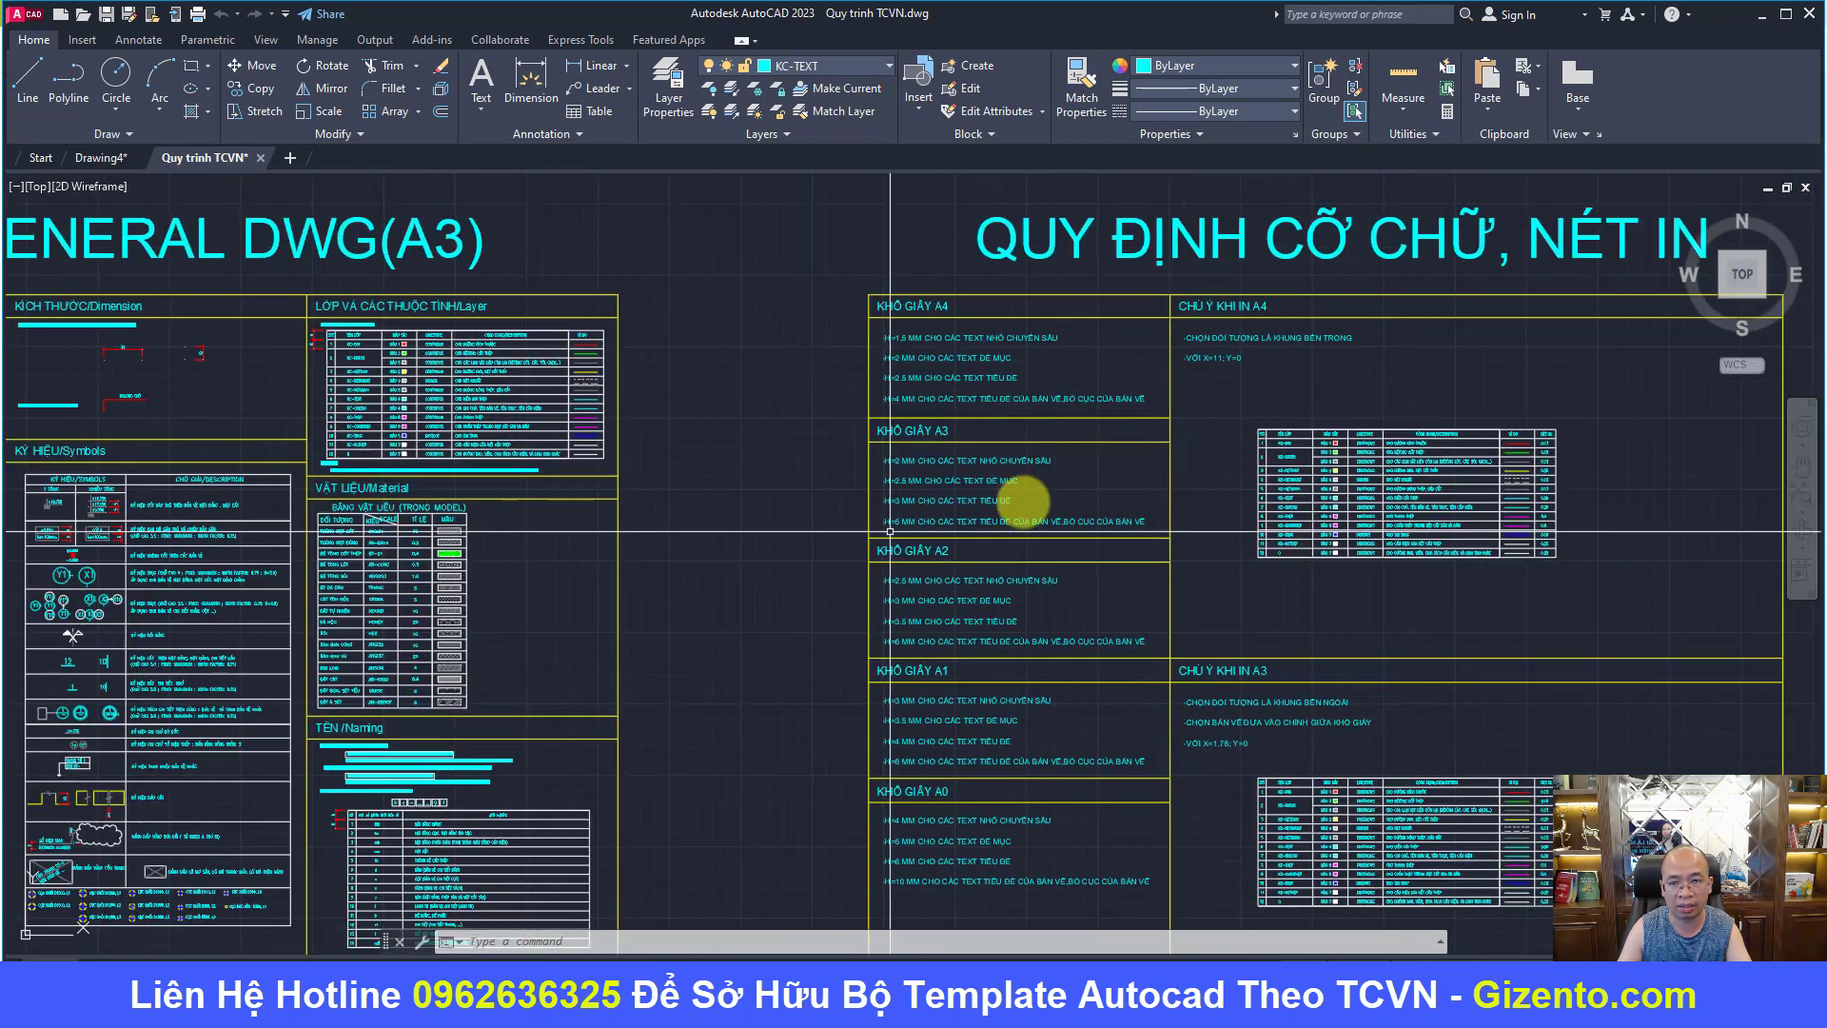
scroll(714, 338, up, 1)
scroll(725, 347, up, 1)
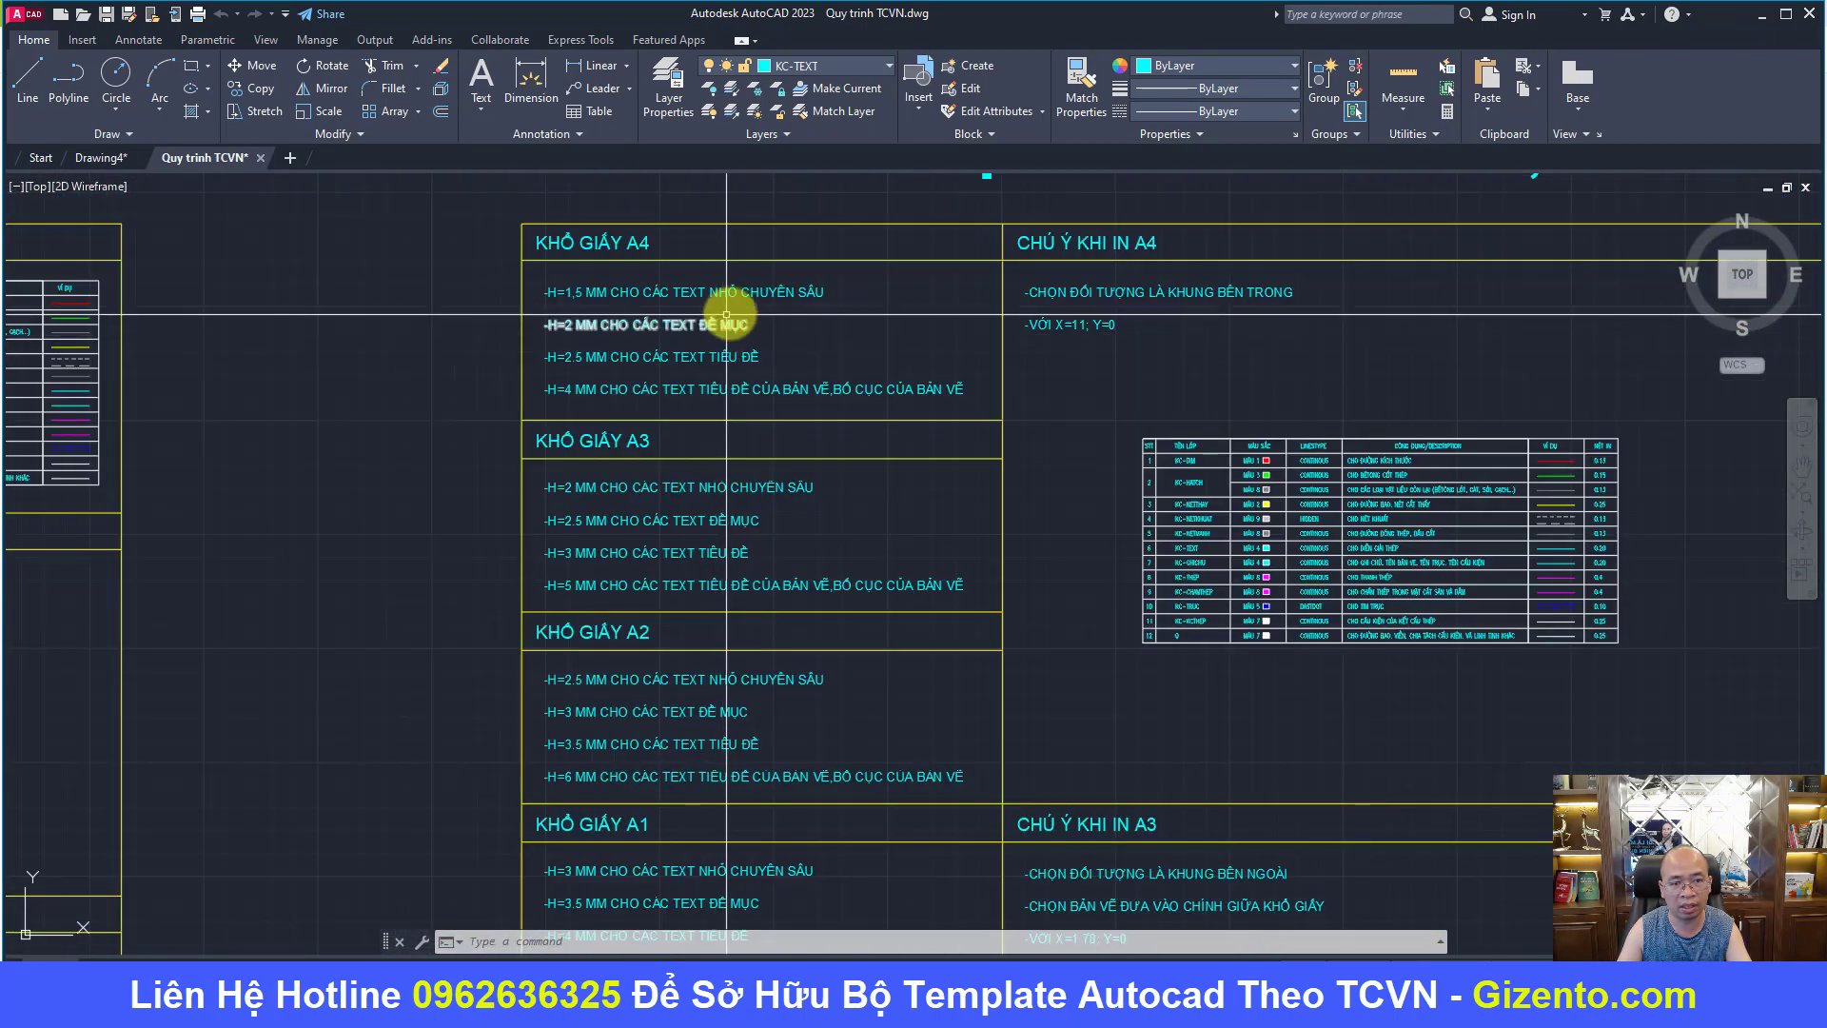
scroll(752, 523, down, 2)
scroll(790, 618, up, 1)
scroll(823, 629, down, 2)
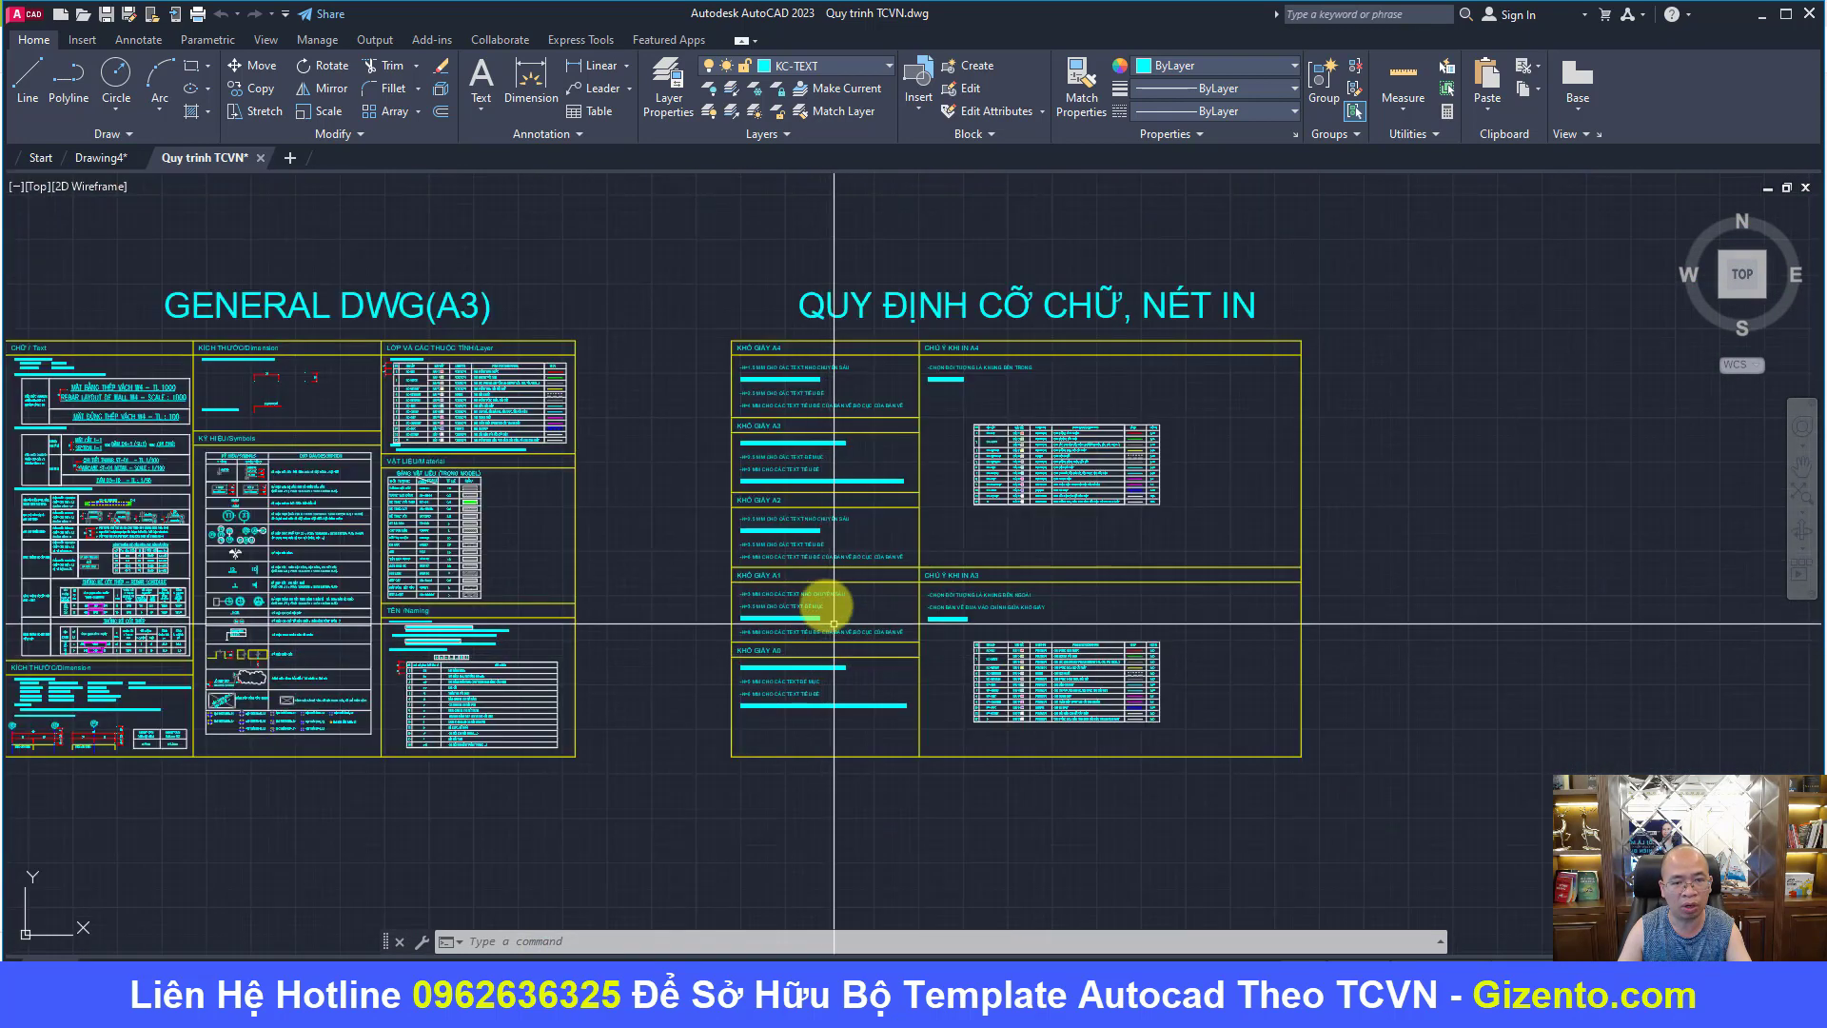
middle_drag(834, 623, 1224, 518)
middle_drag(647, 358, 884, 379)
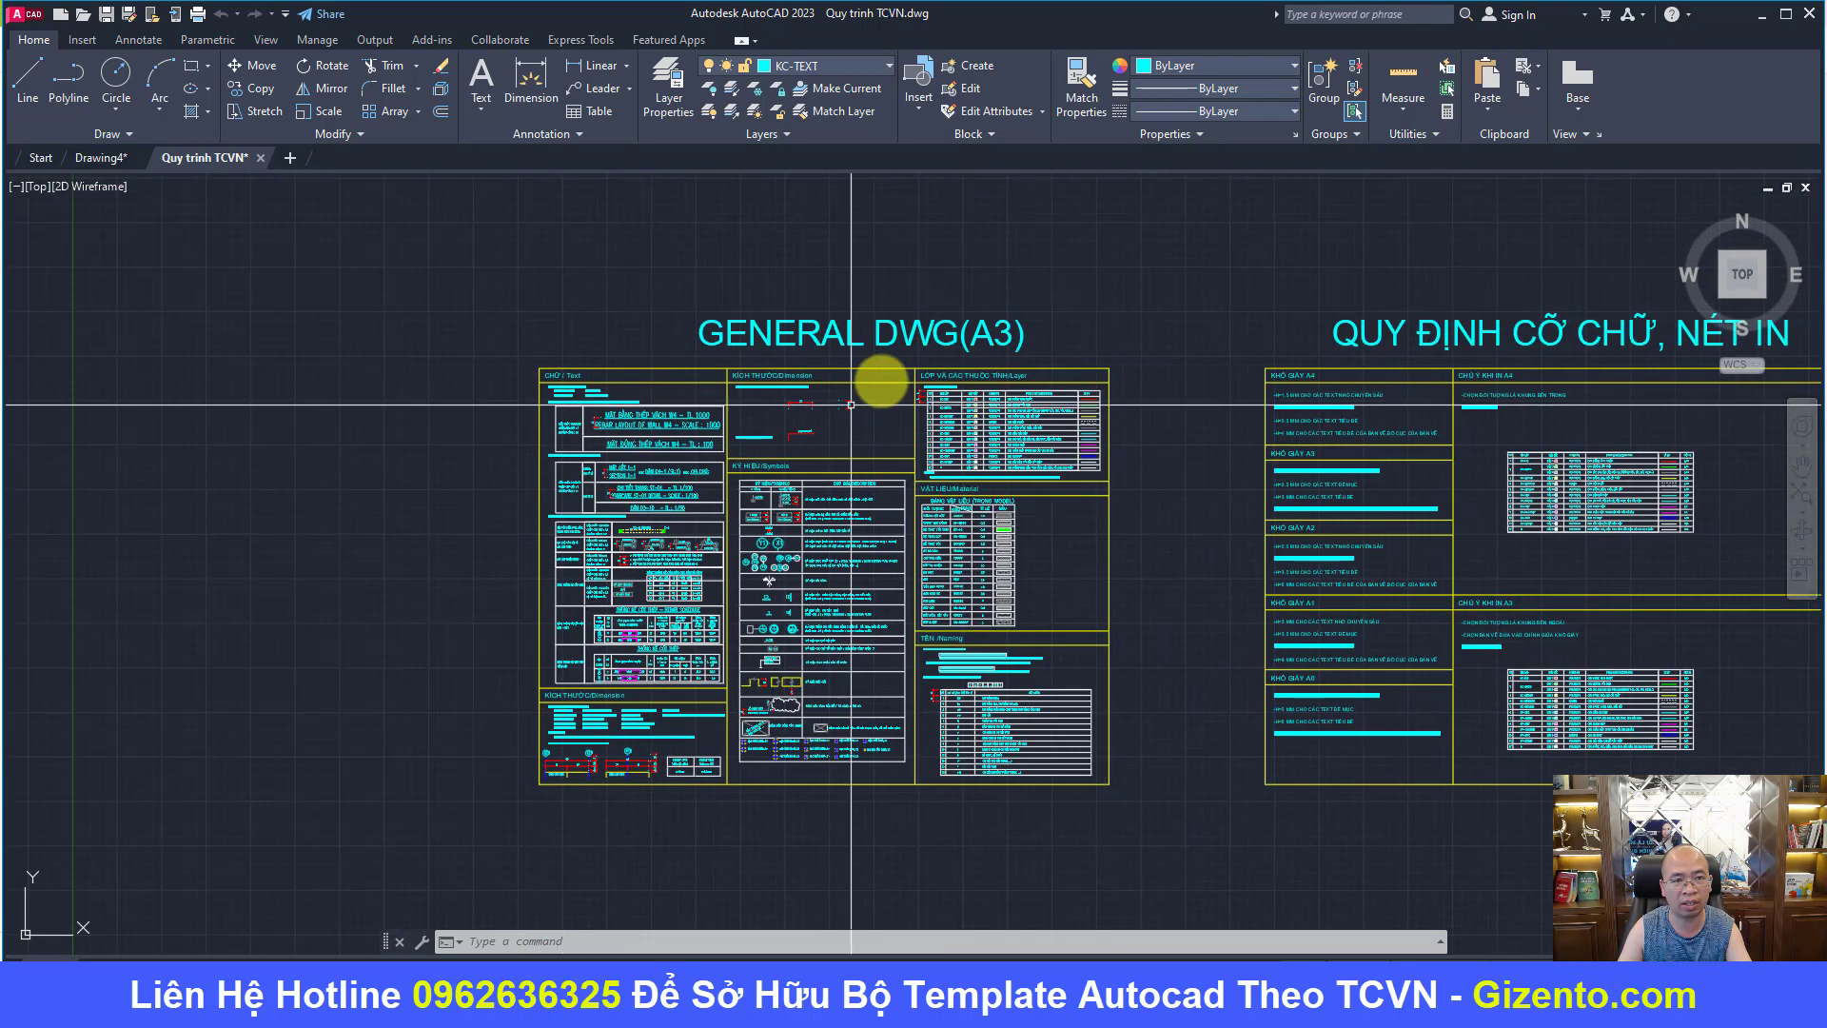
- Close Quy trinh TCVN without saving and bring the qua tang folder forward
click(260, 157)
click(973, 545)
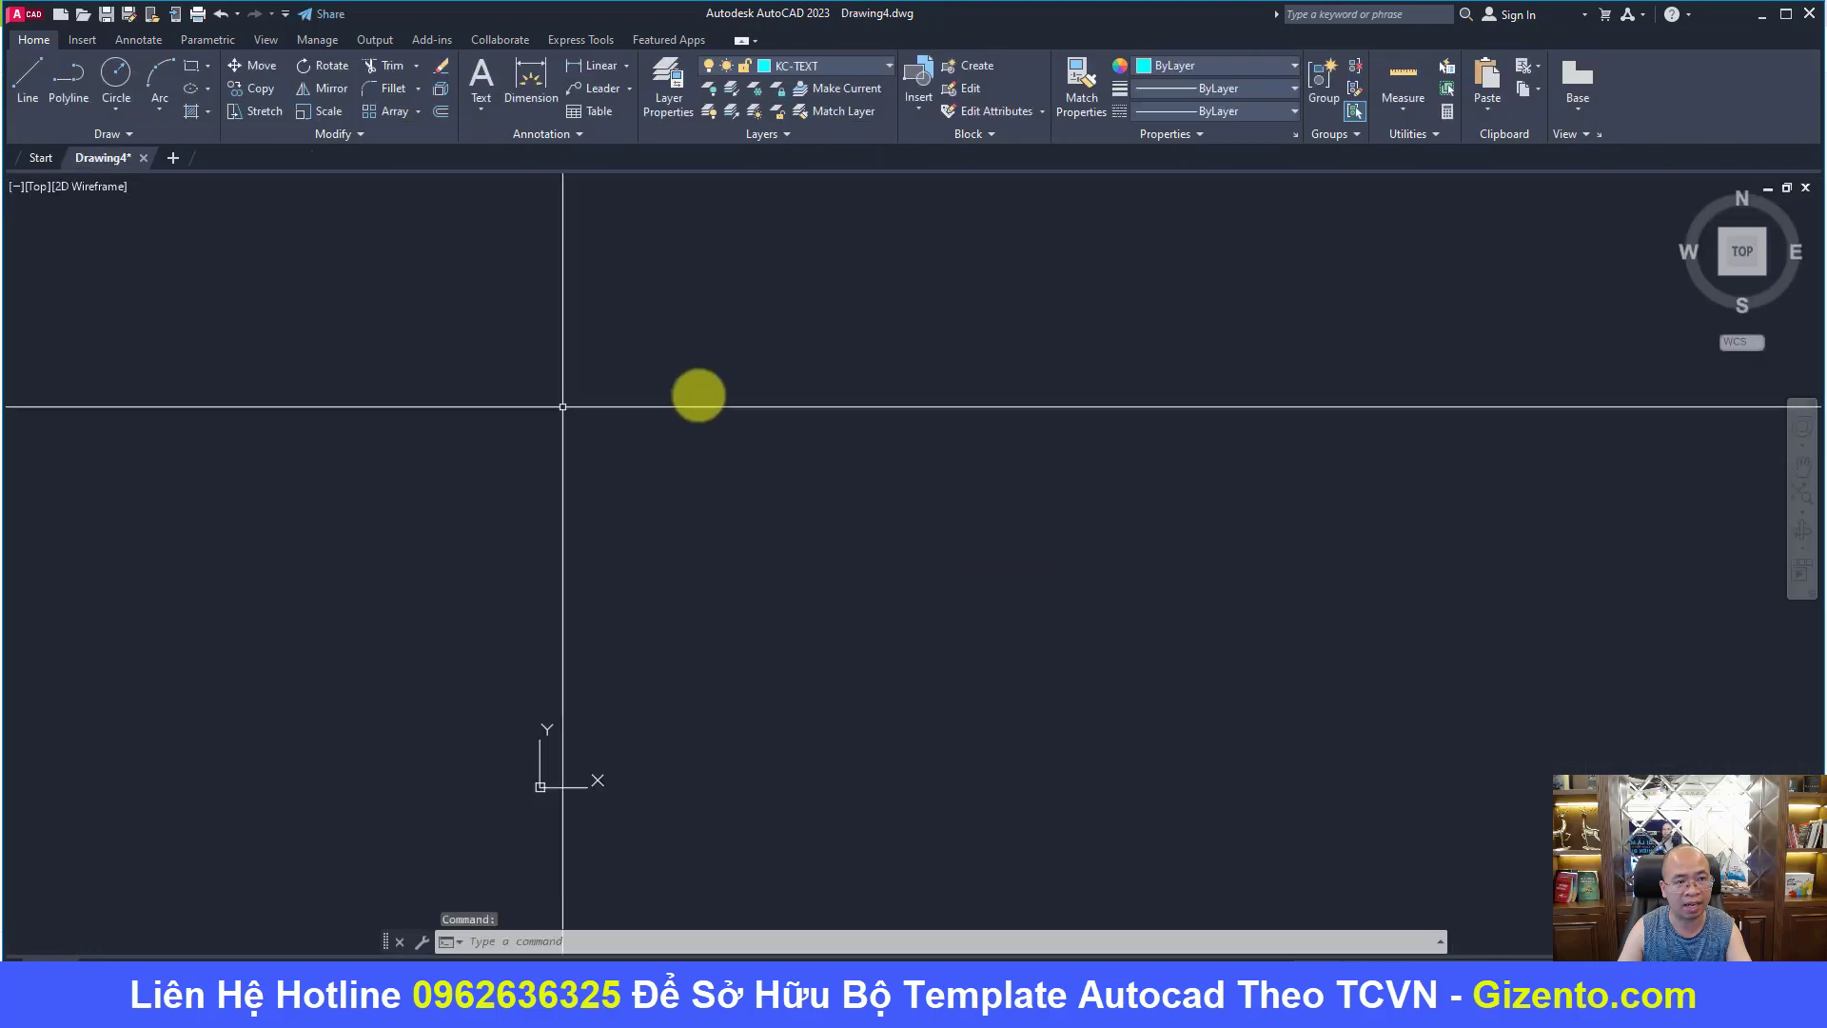
click(696, 929)
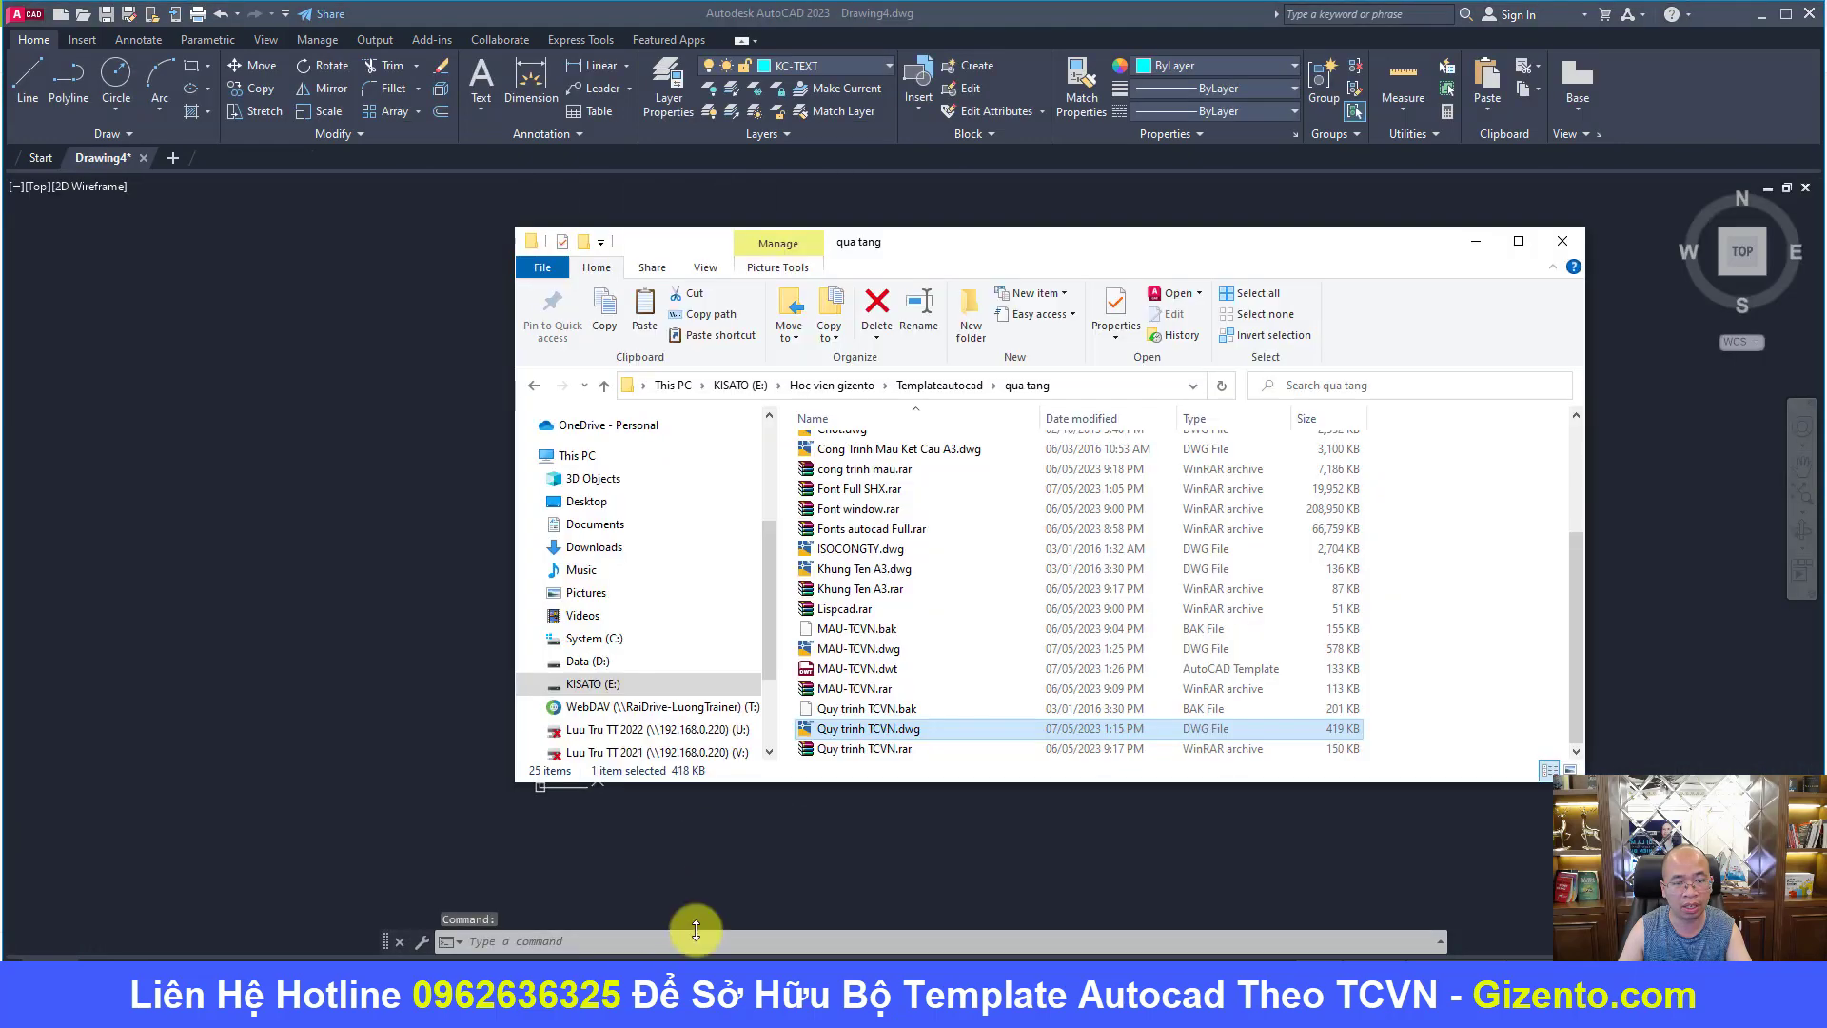
scroll(838, 576, up, 2)
scroll(851, 521, up, 2)
- Browse the Lispcad folder's contents, then go back to qua tang
double_click(837, 523)
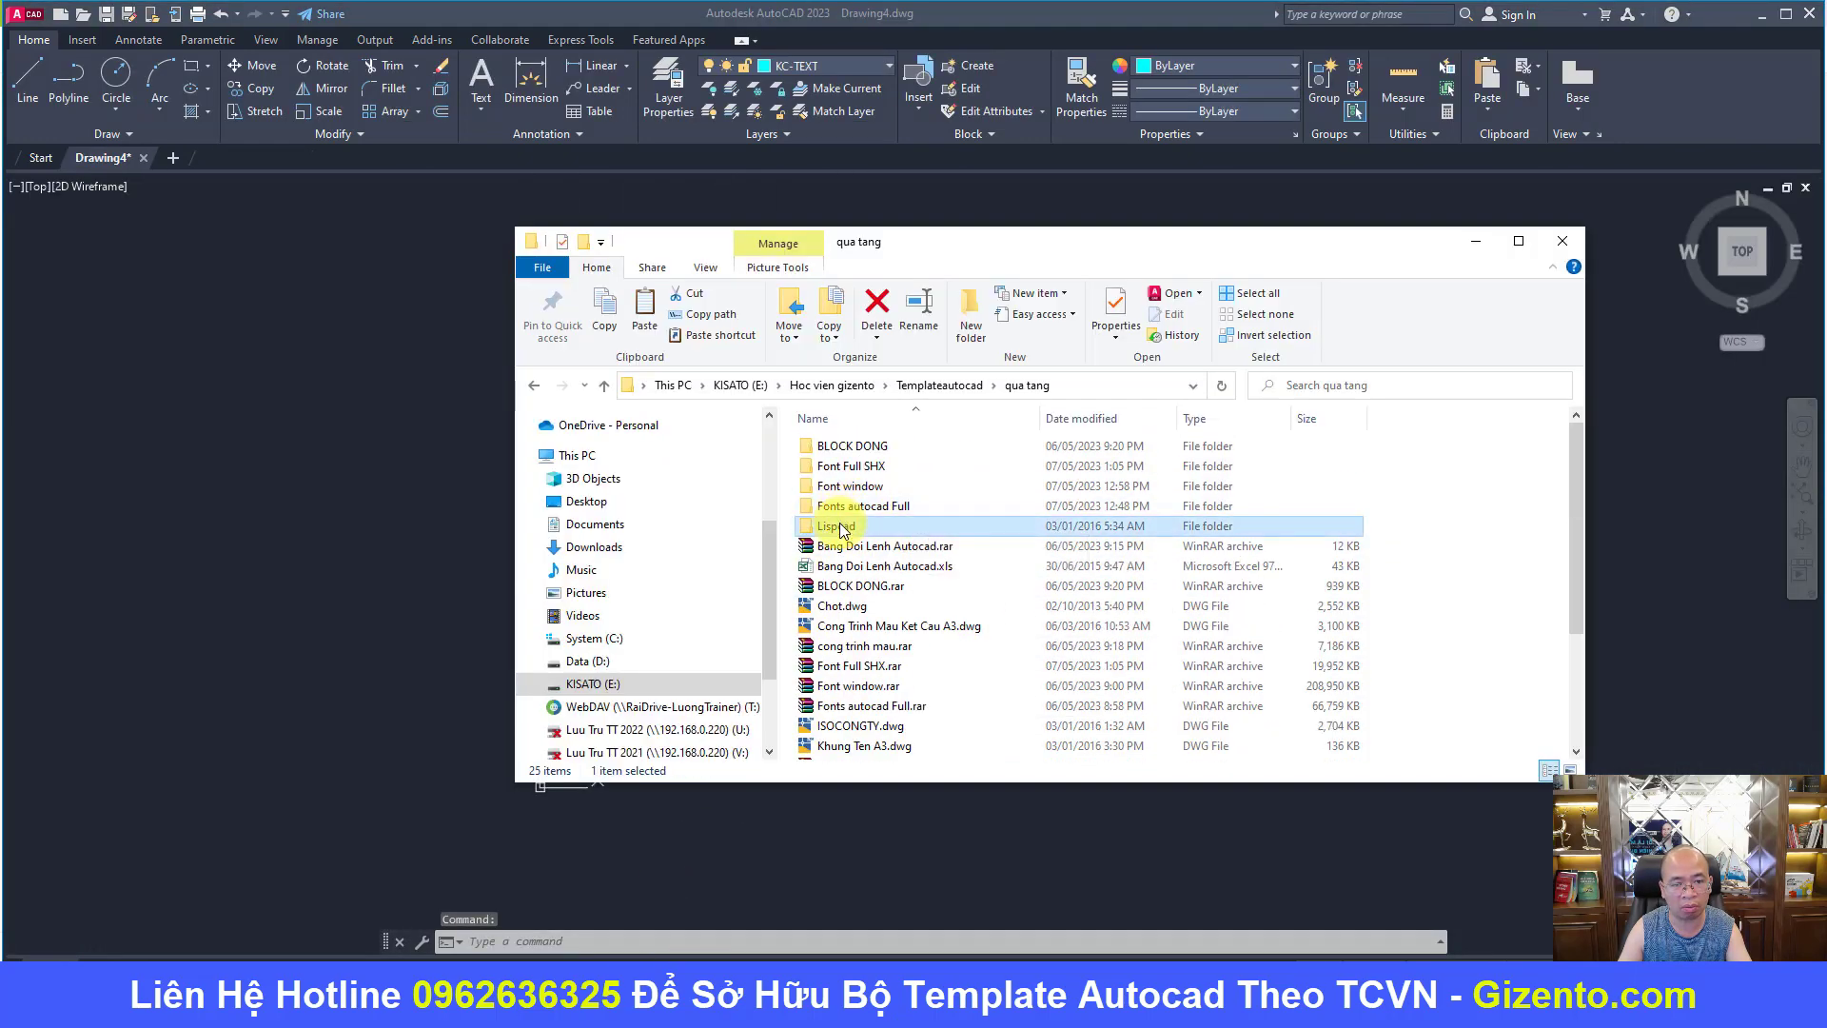
scroll(876, 528, down, 5)
scroll(902, 538, down, 5)
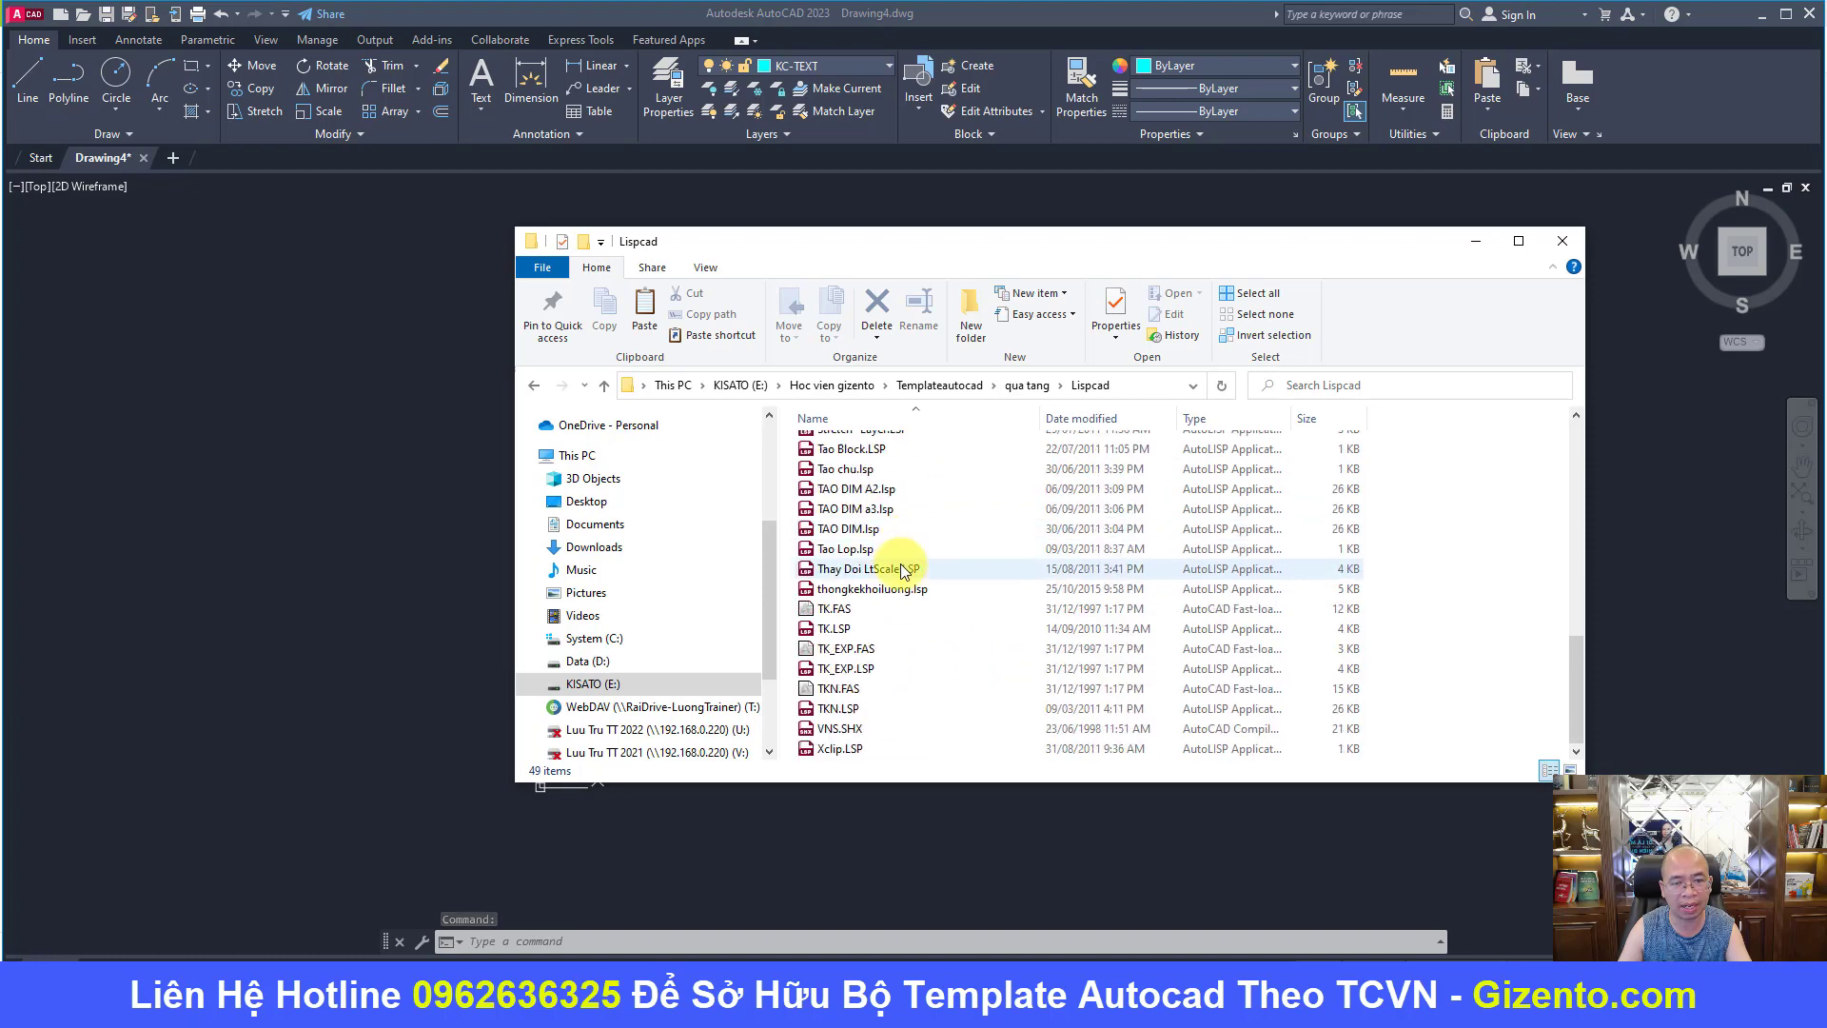
scroll(909, 609, up, 5)
scroll(910, 611, up, 6)
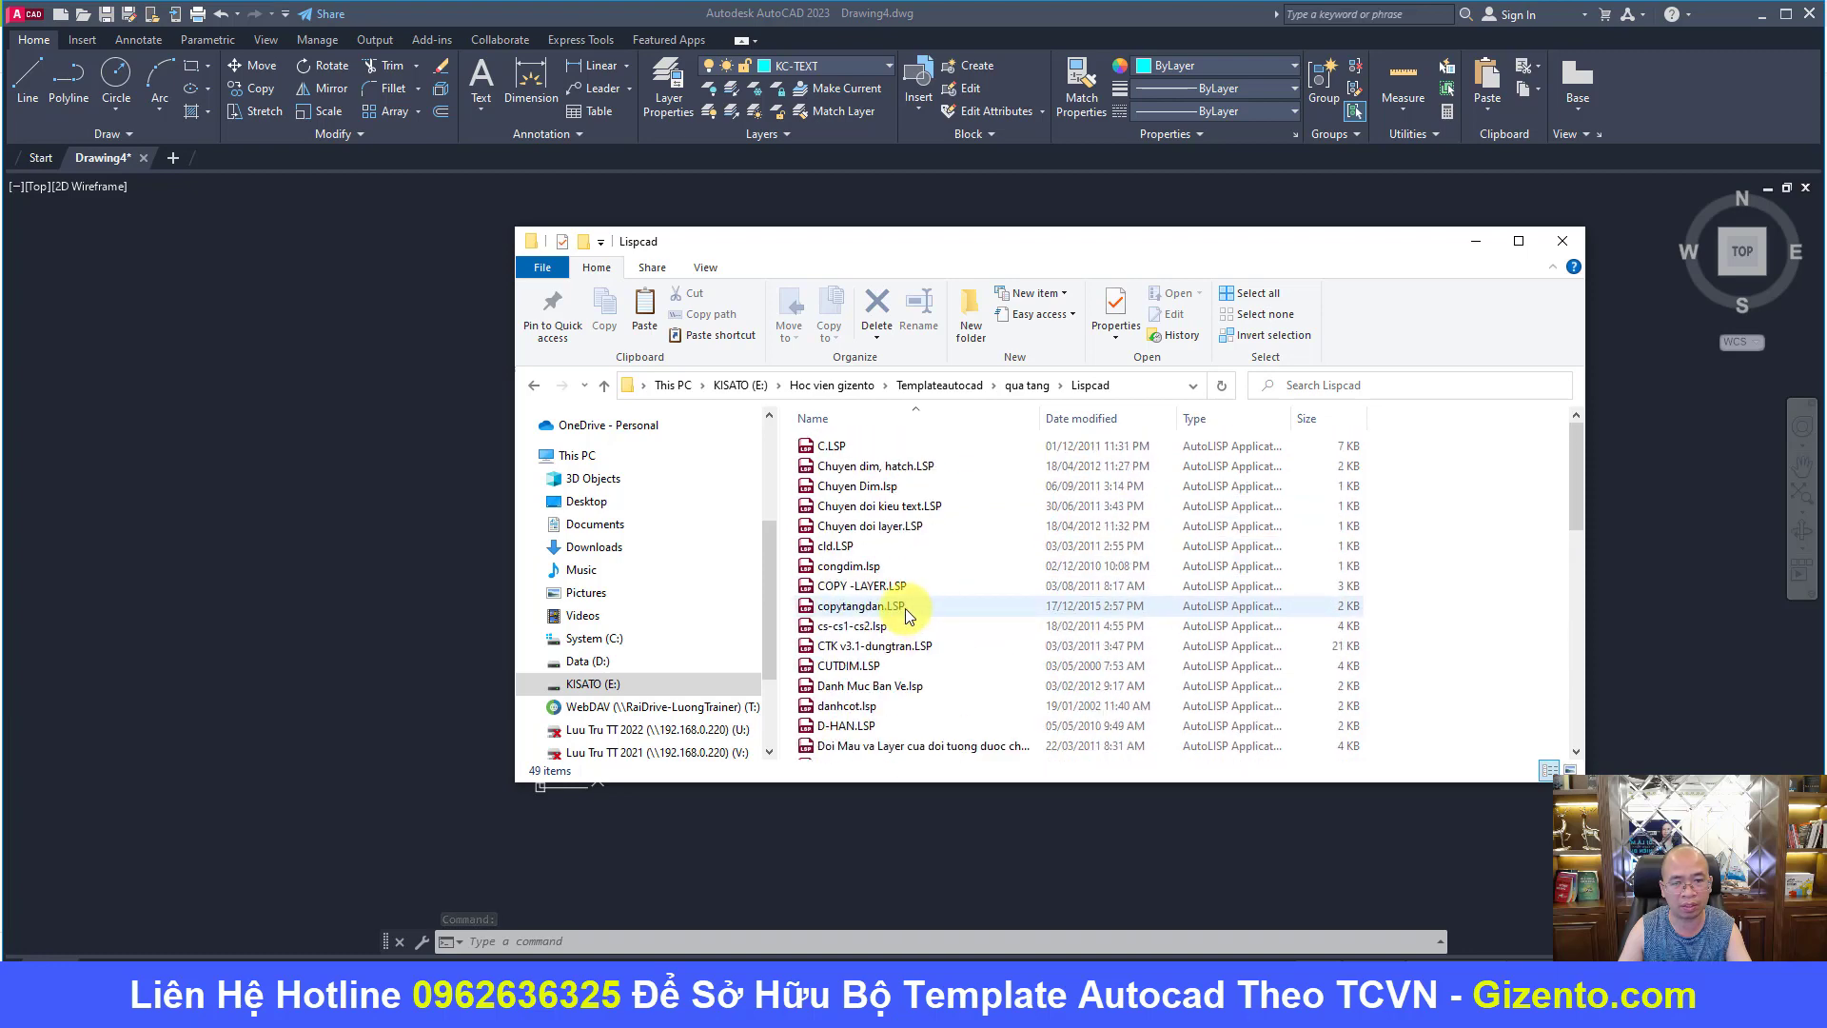
click(536, 389)
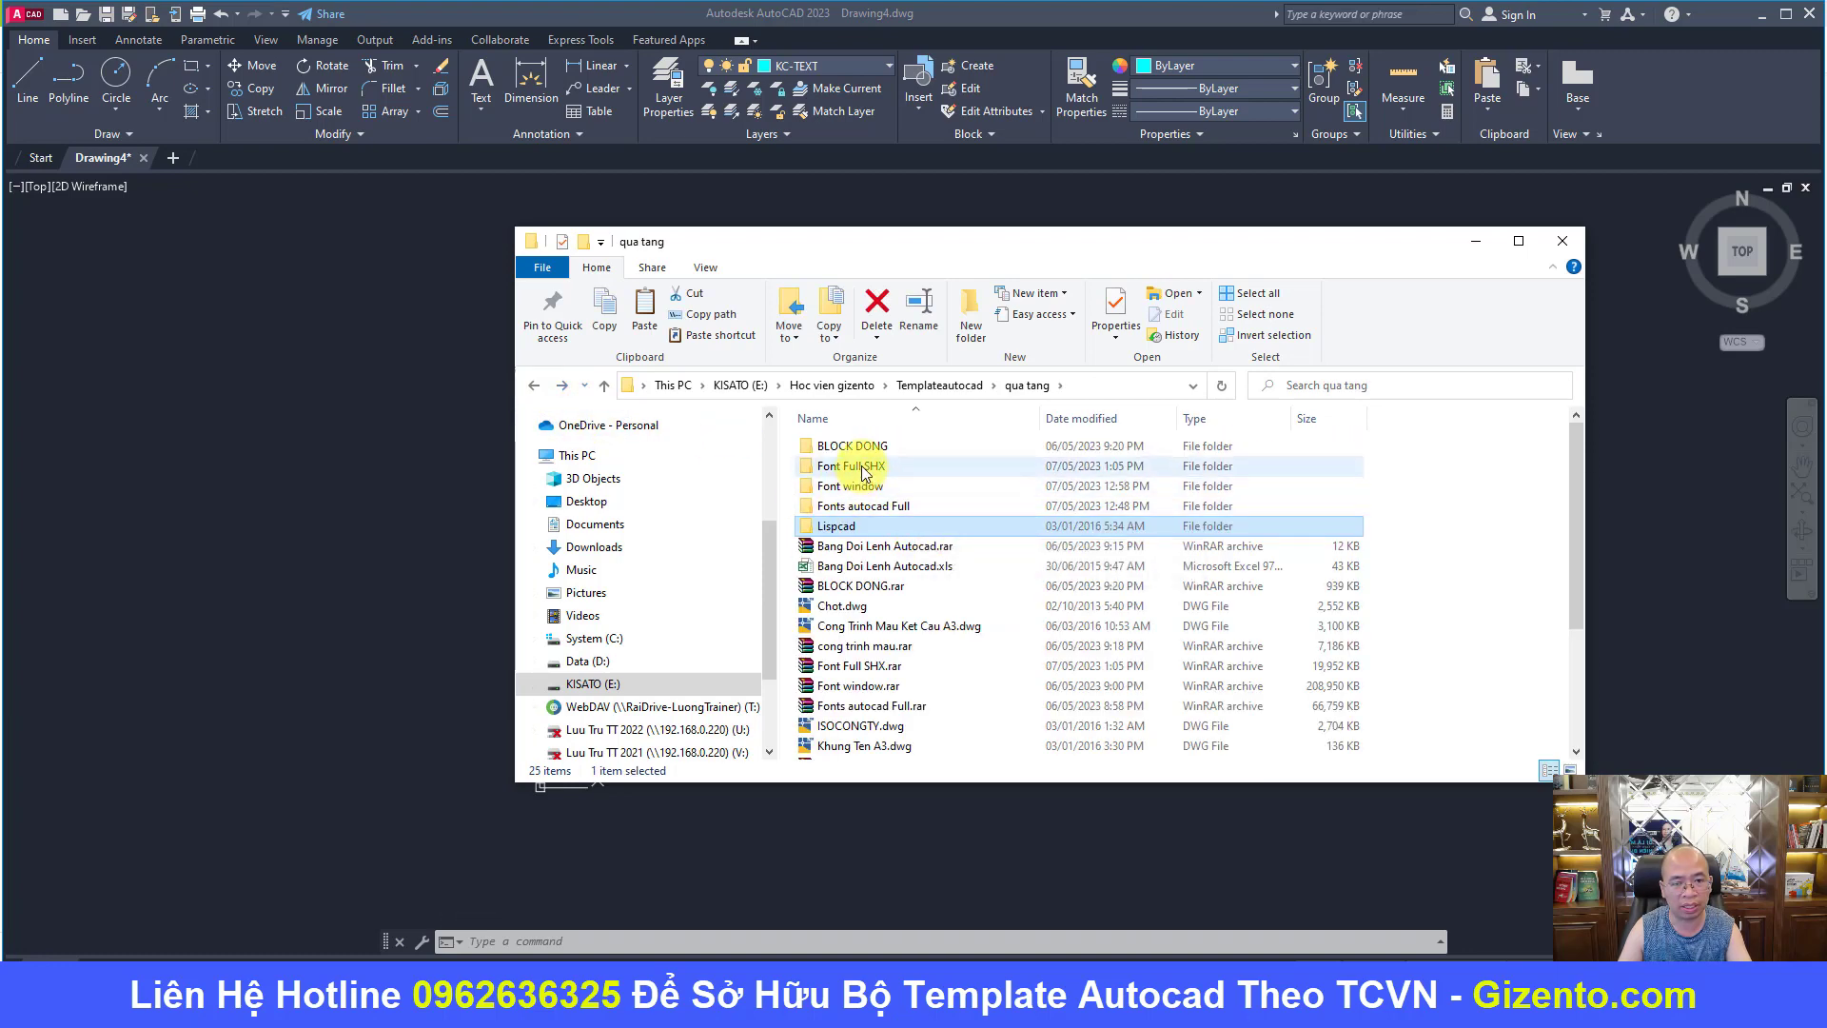
- View the SHX fonts inside Font Full SHX, then return and select Bang Doi Lenh Autocad.xls
click(864, 471)
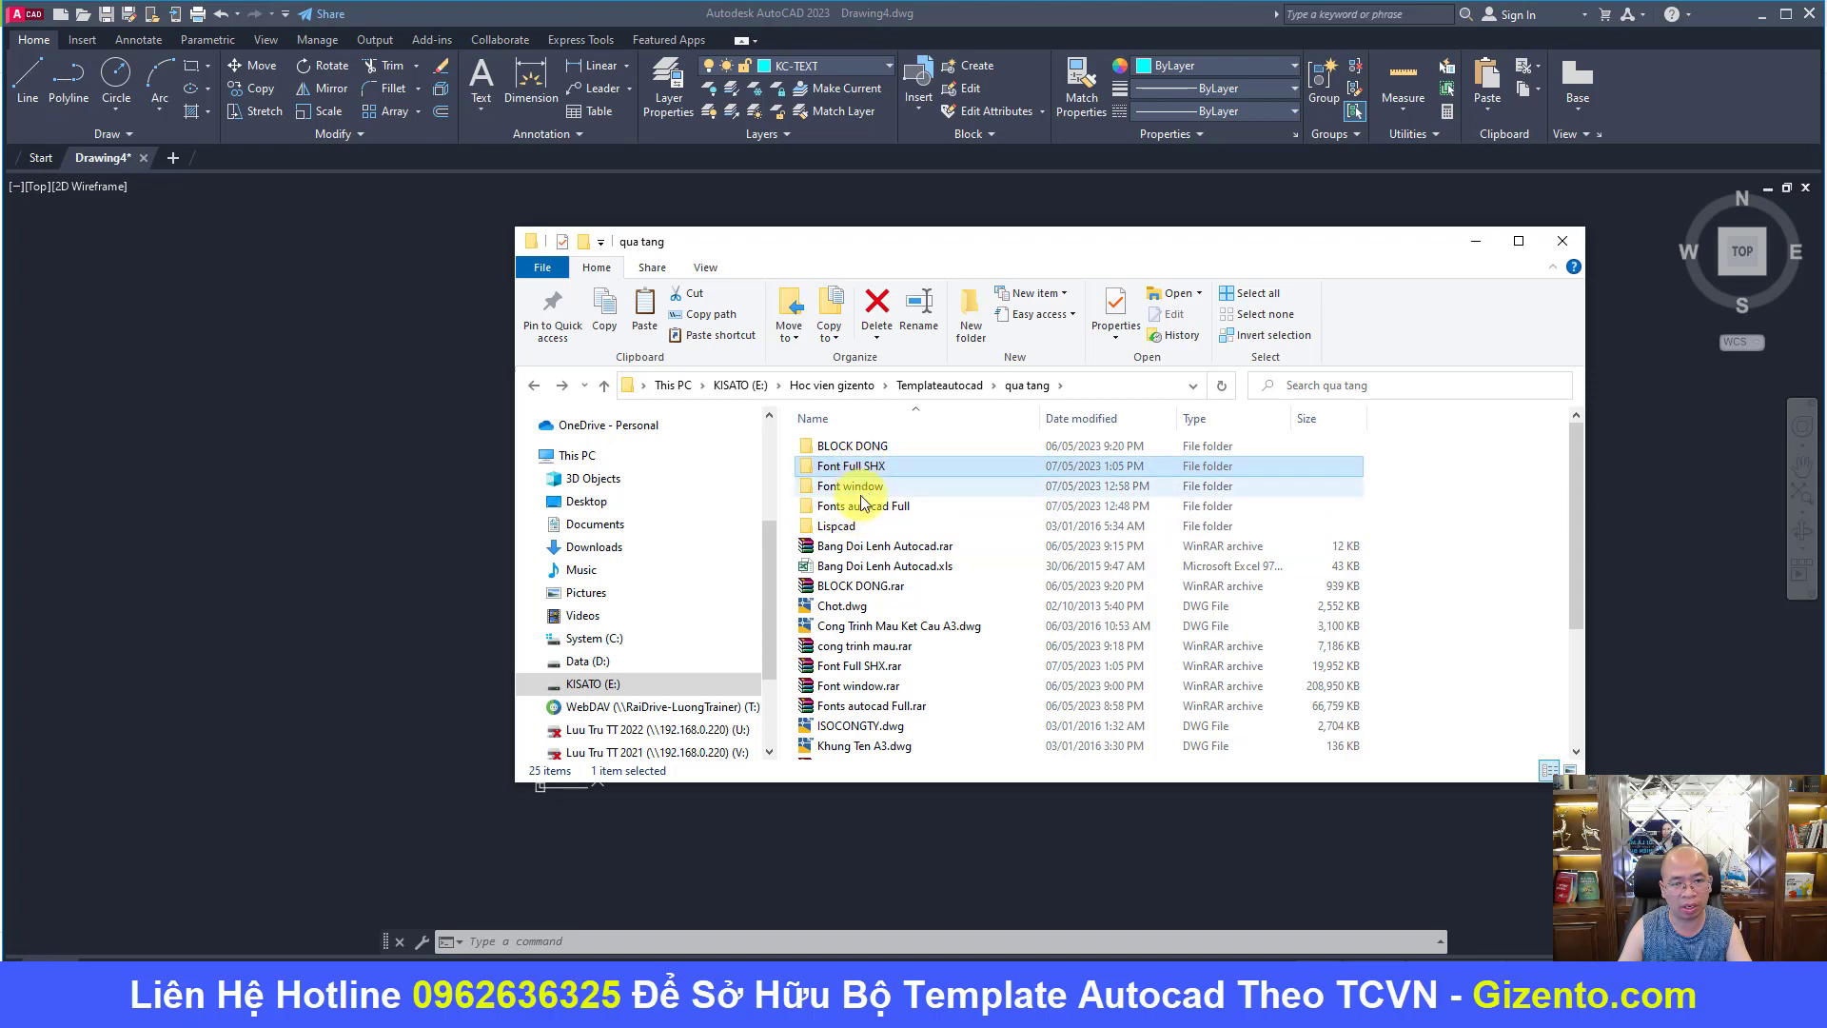
click(862, 507)
double_click(856, 466)
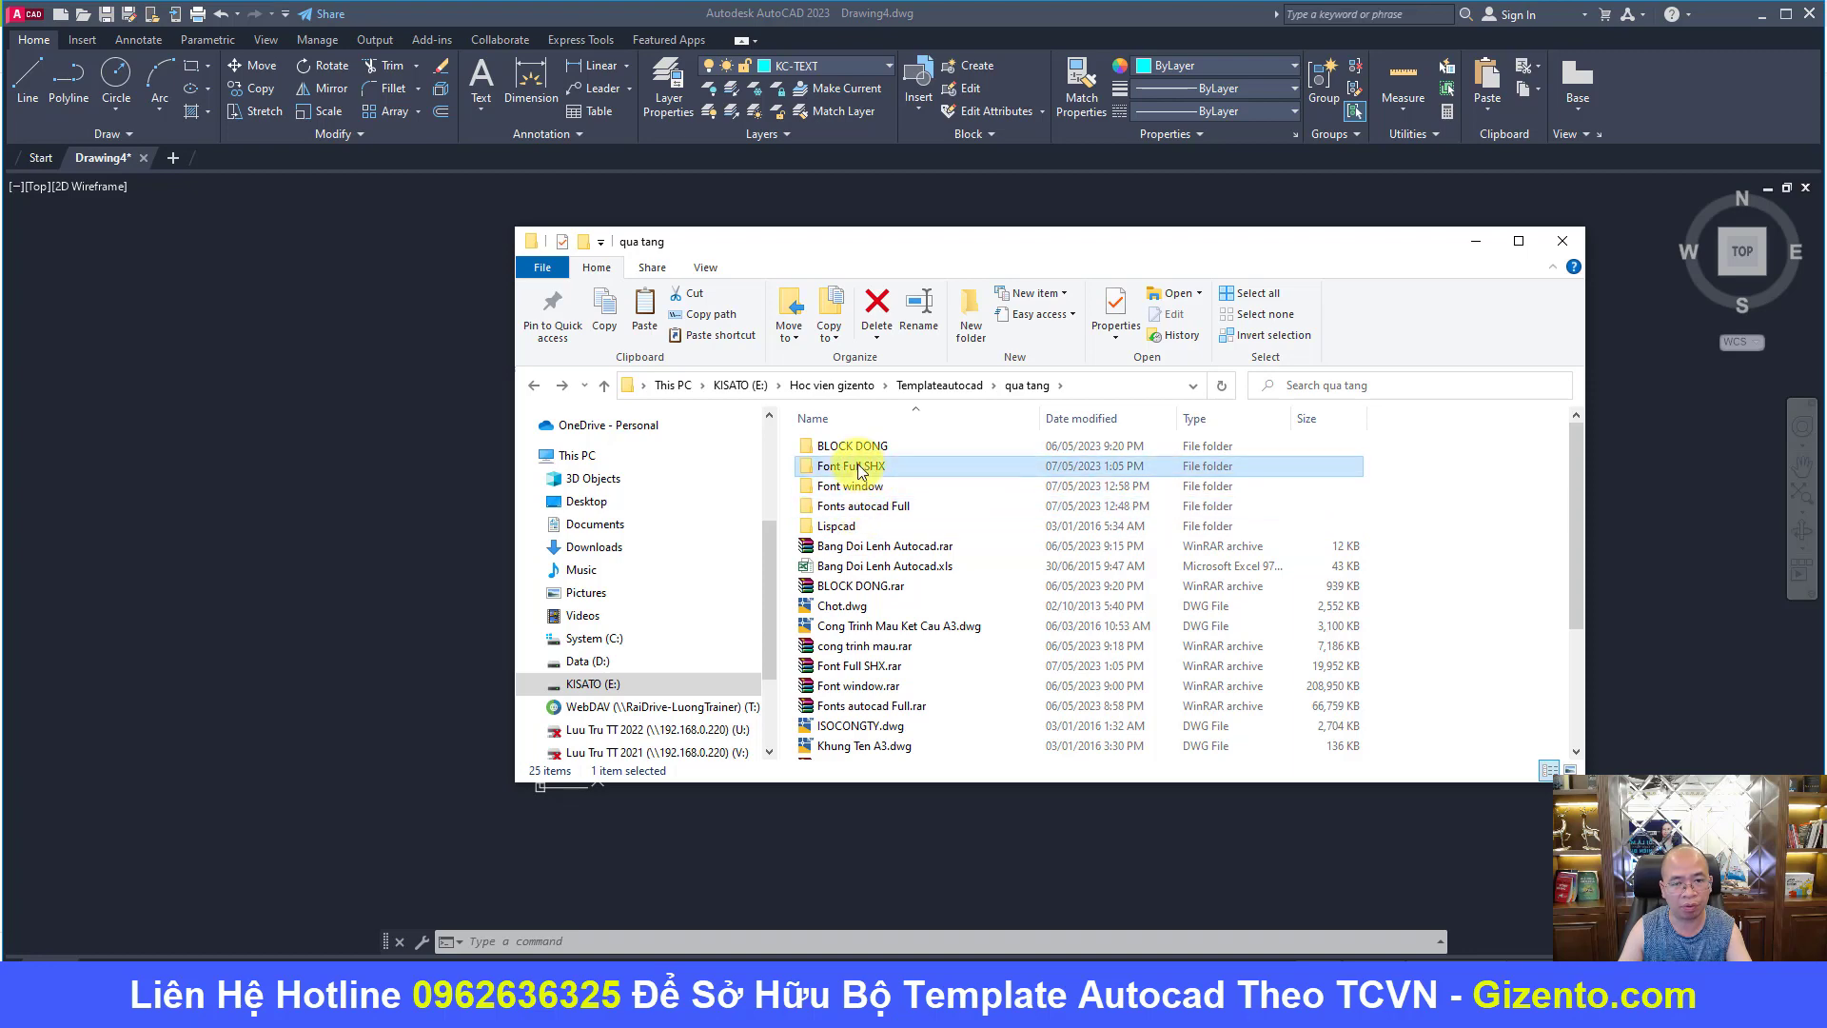
double_click(861, 447)
scroll(967, 554, down, 1)
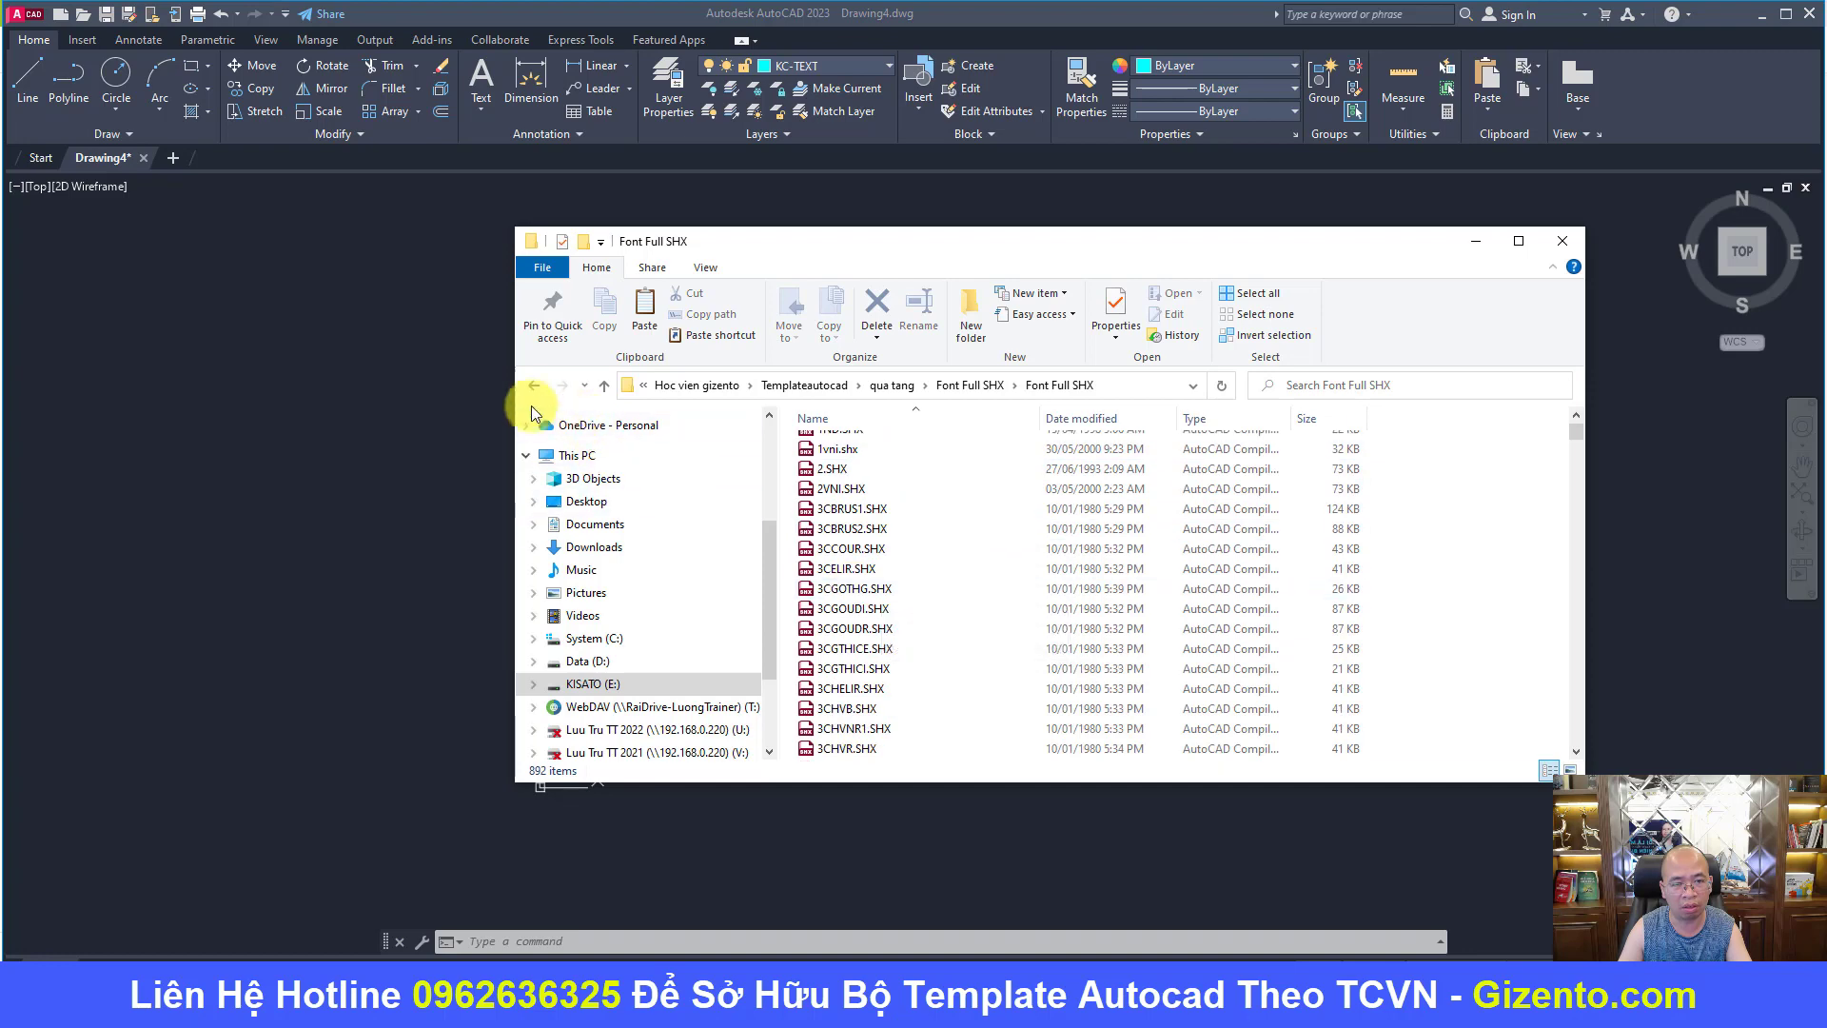
click(534, 386)
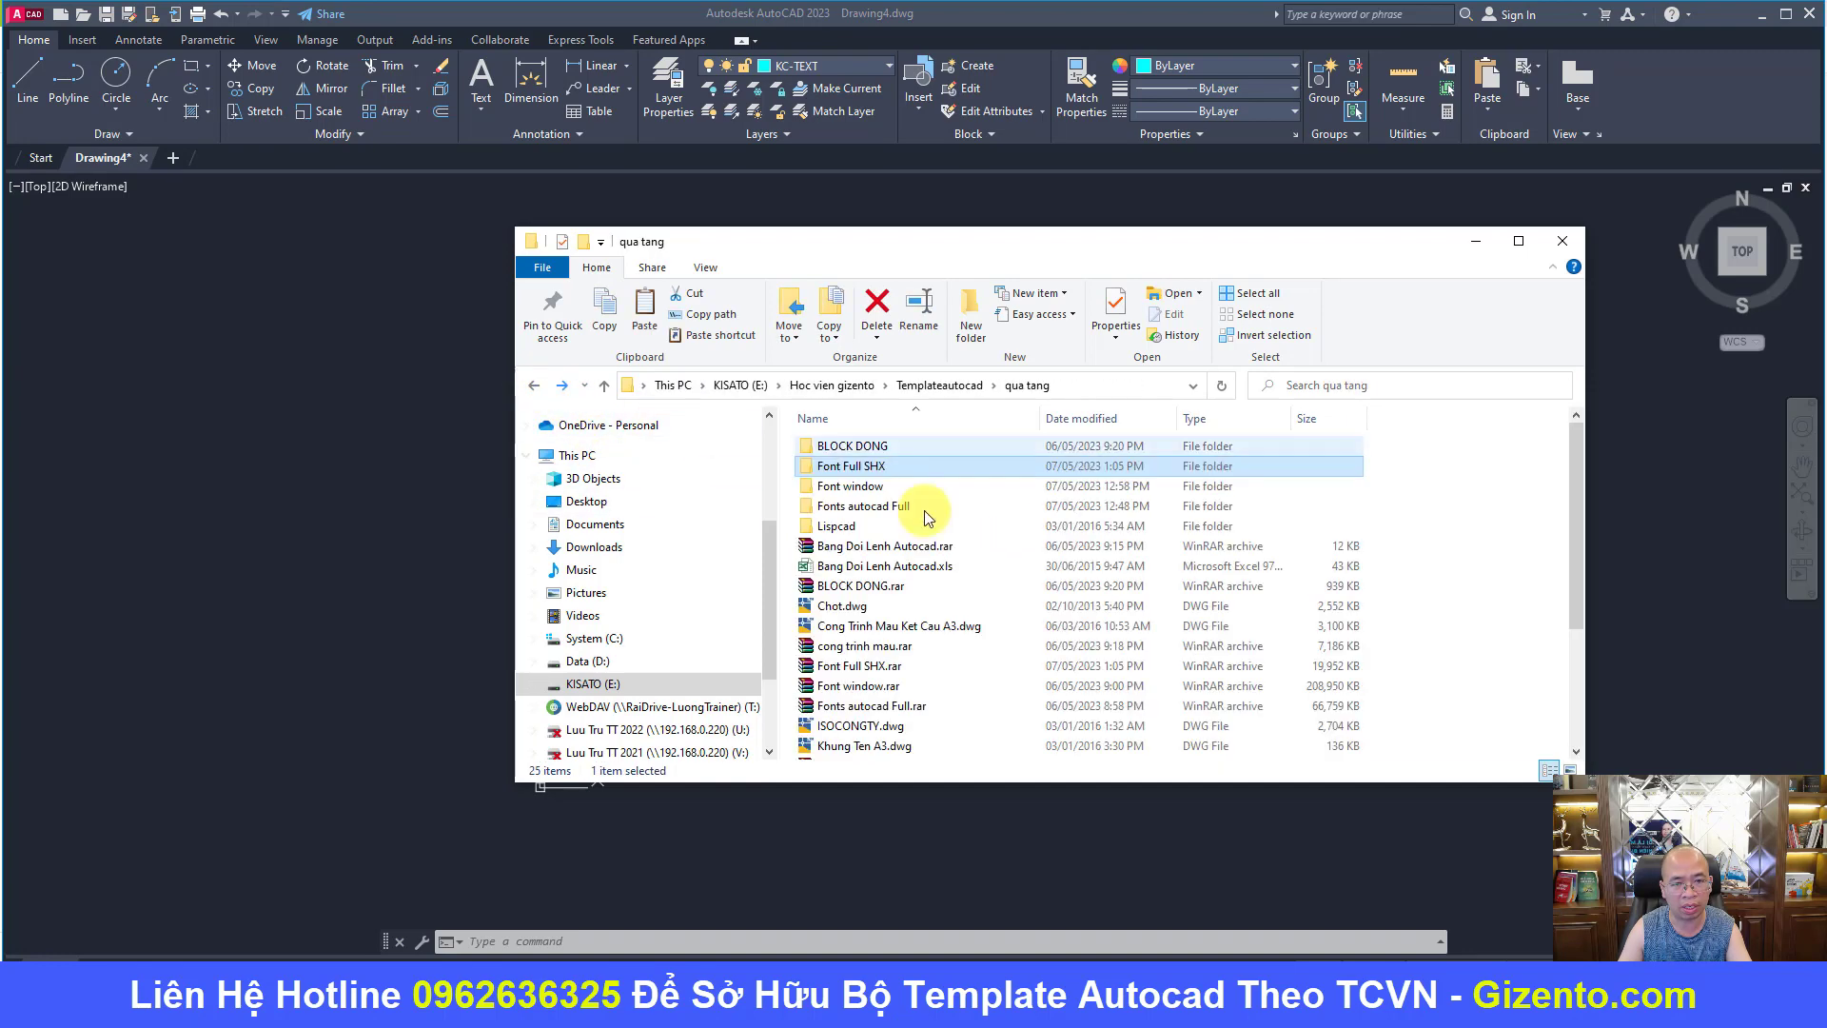
click(905, 567)
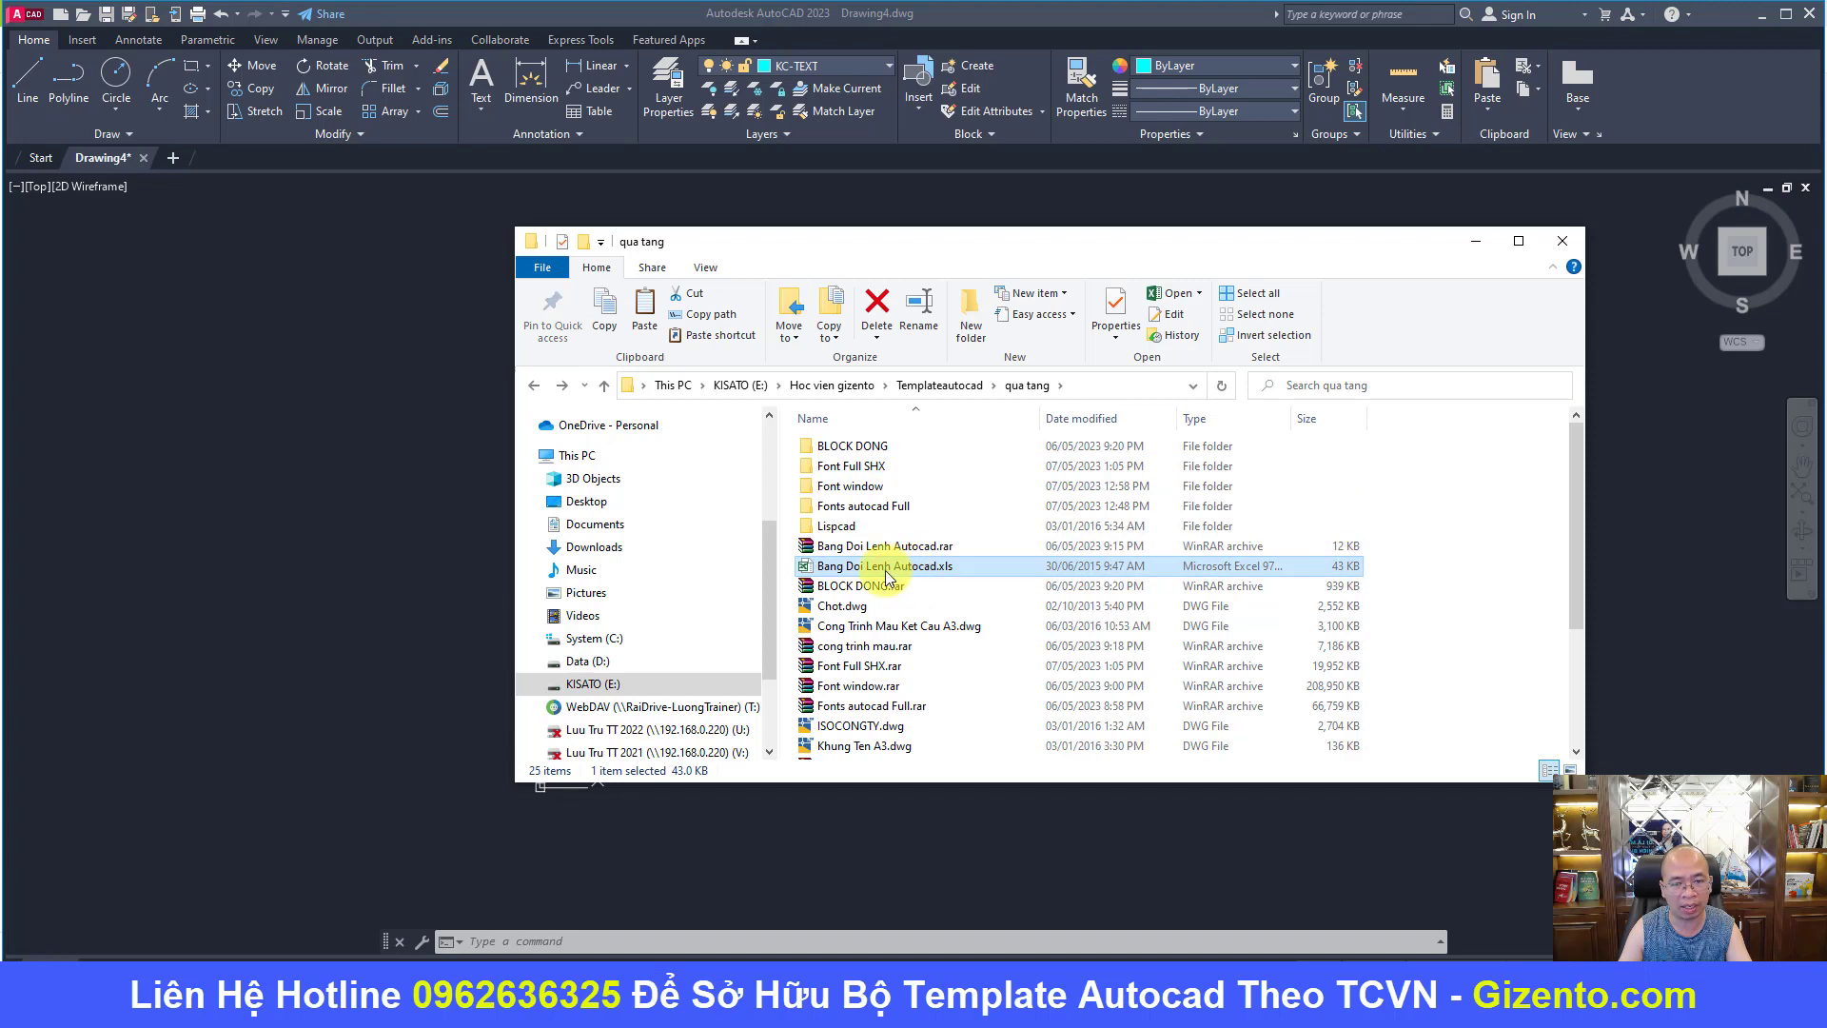
mouse_move(896, 567)
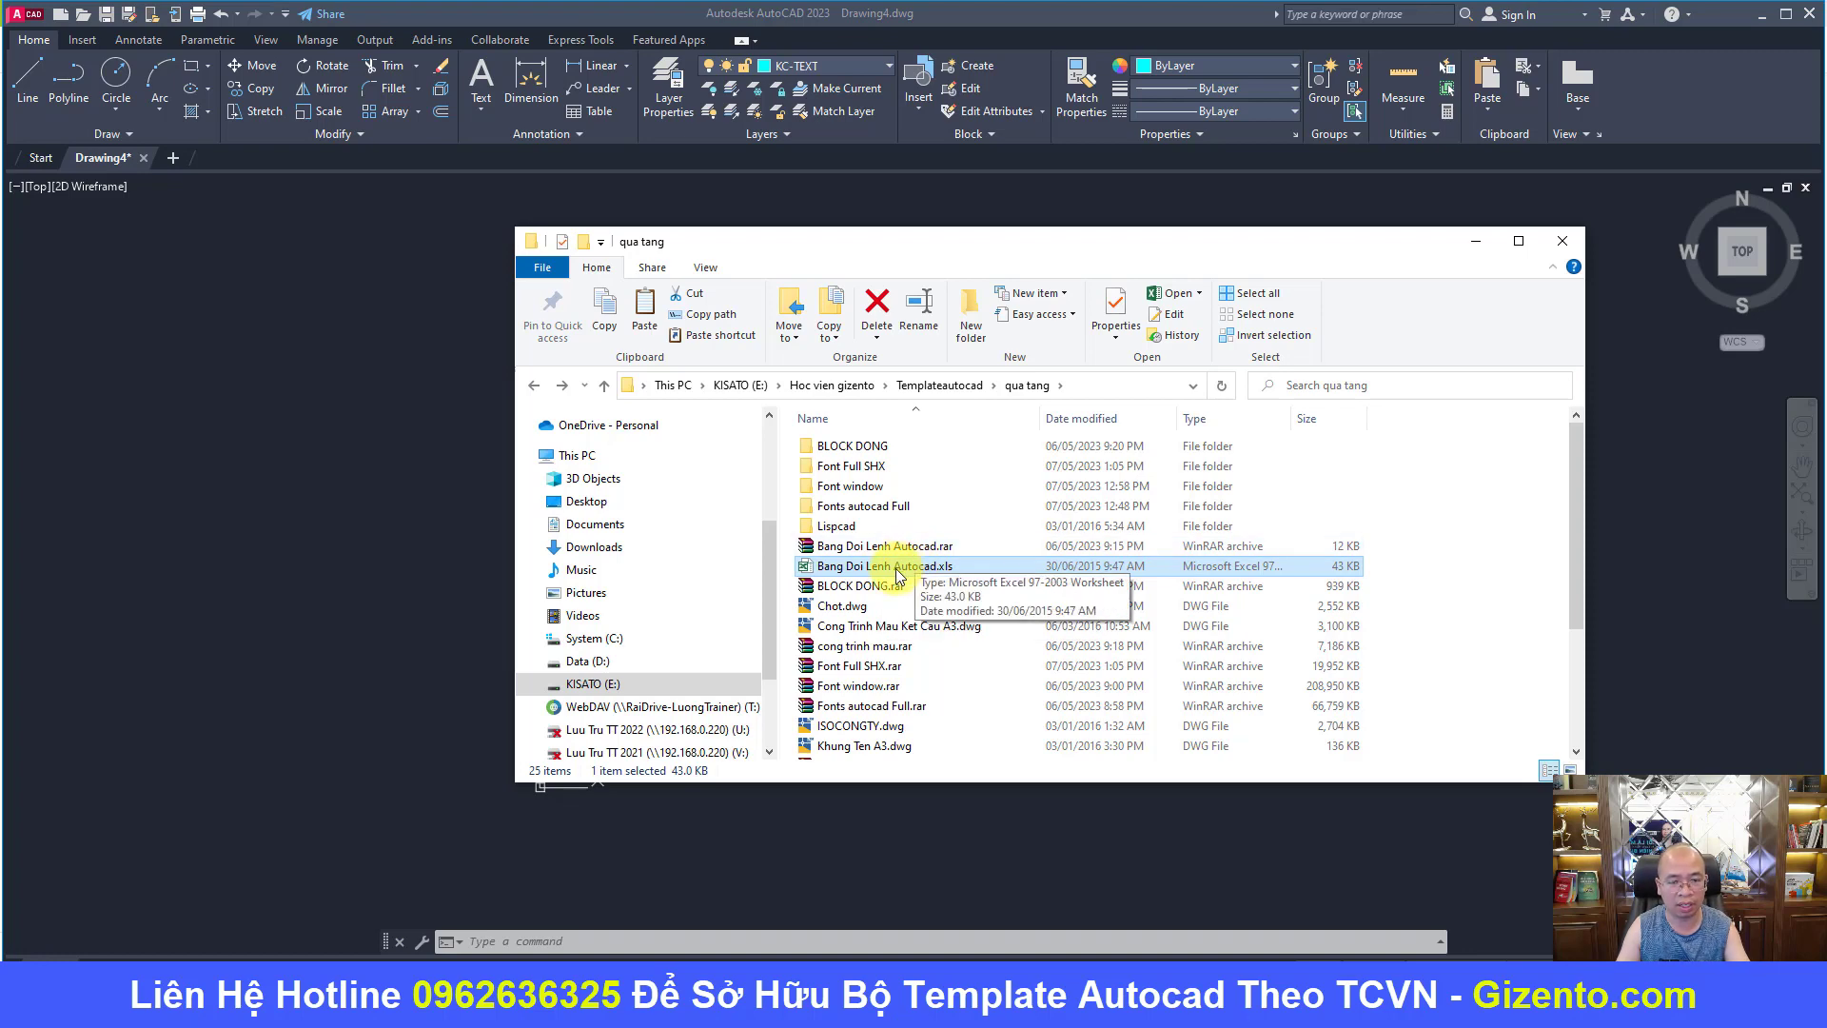
double_click(895, 567)
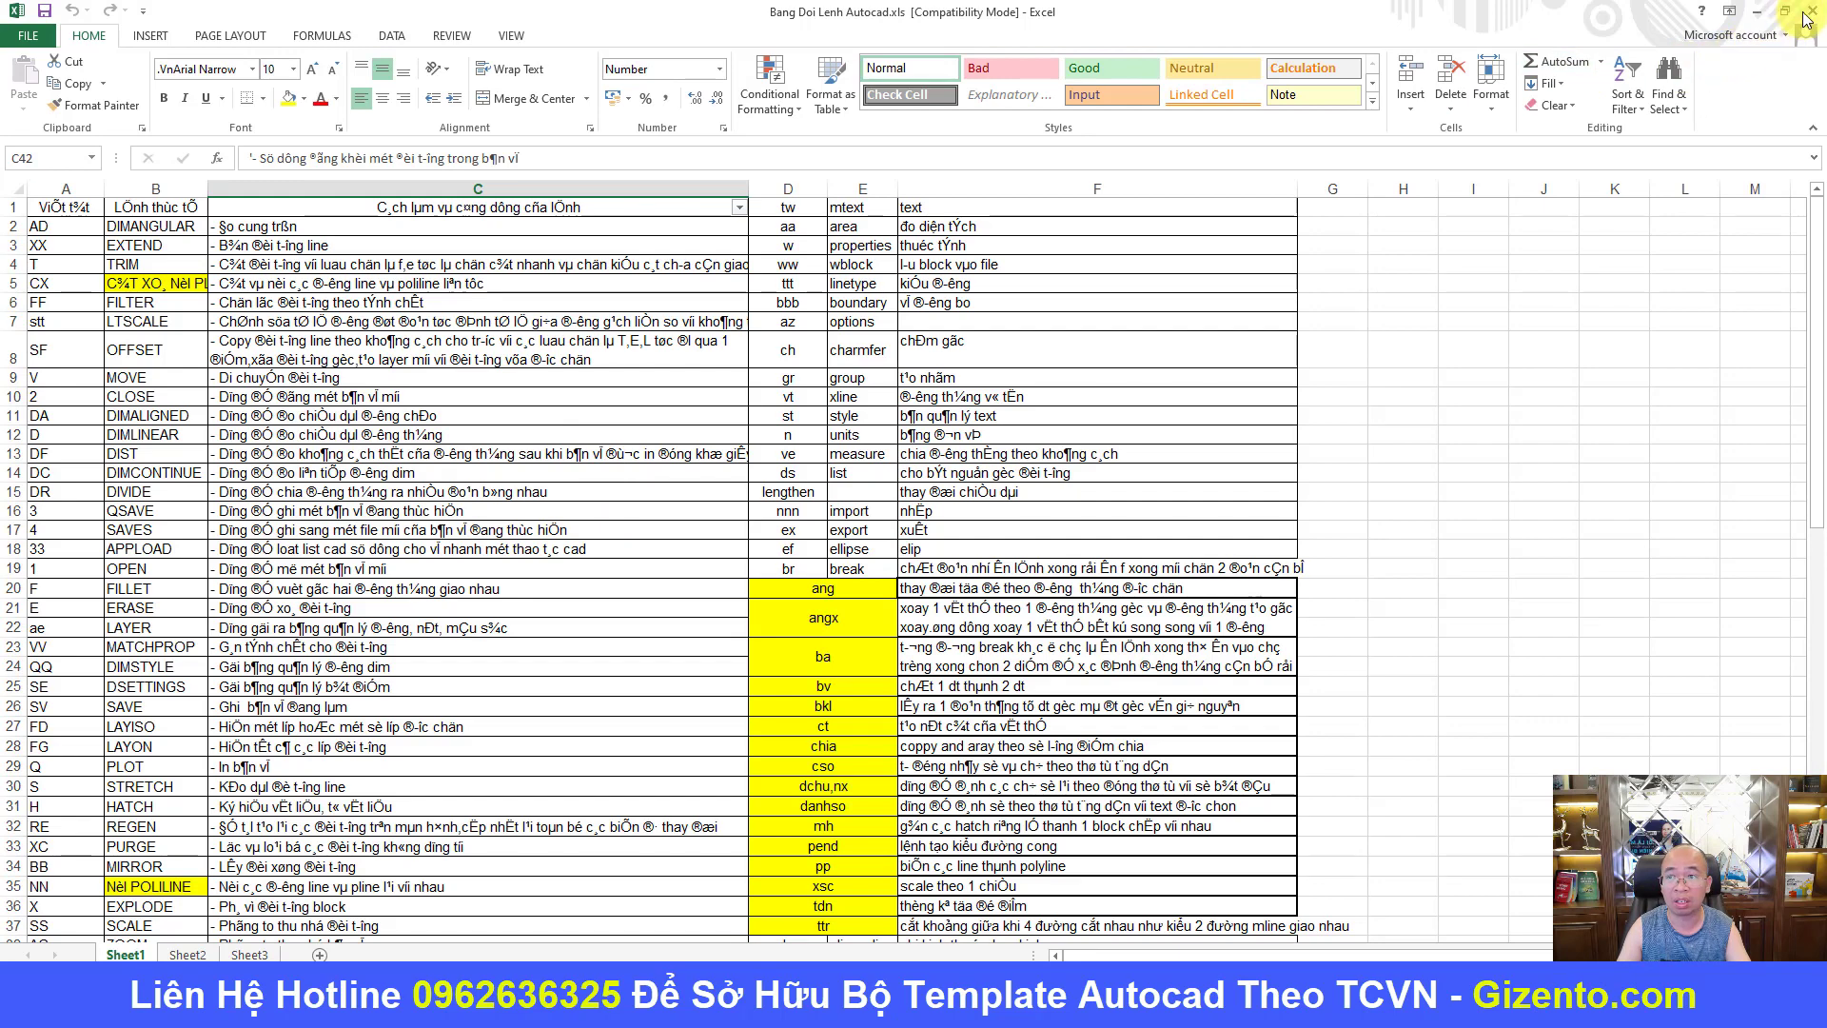
click(1805, 13)
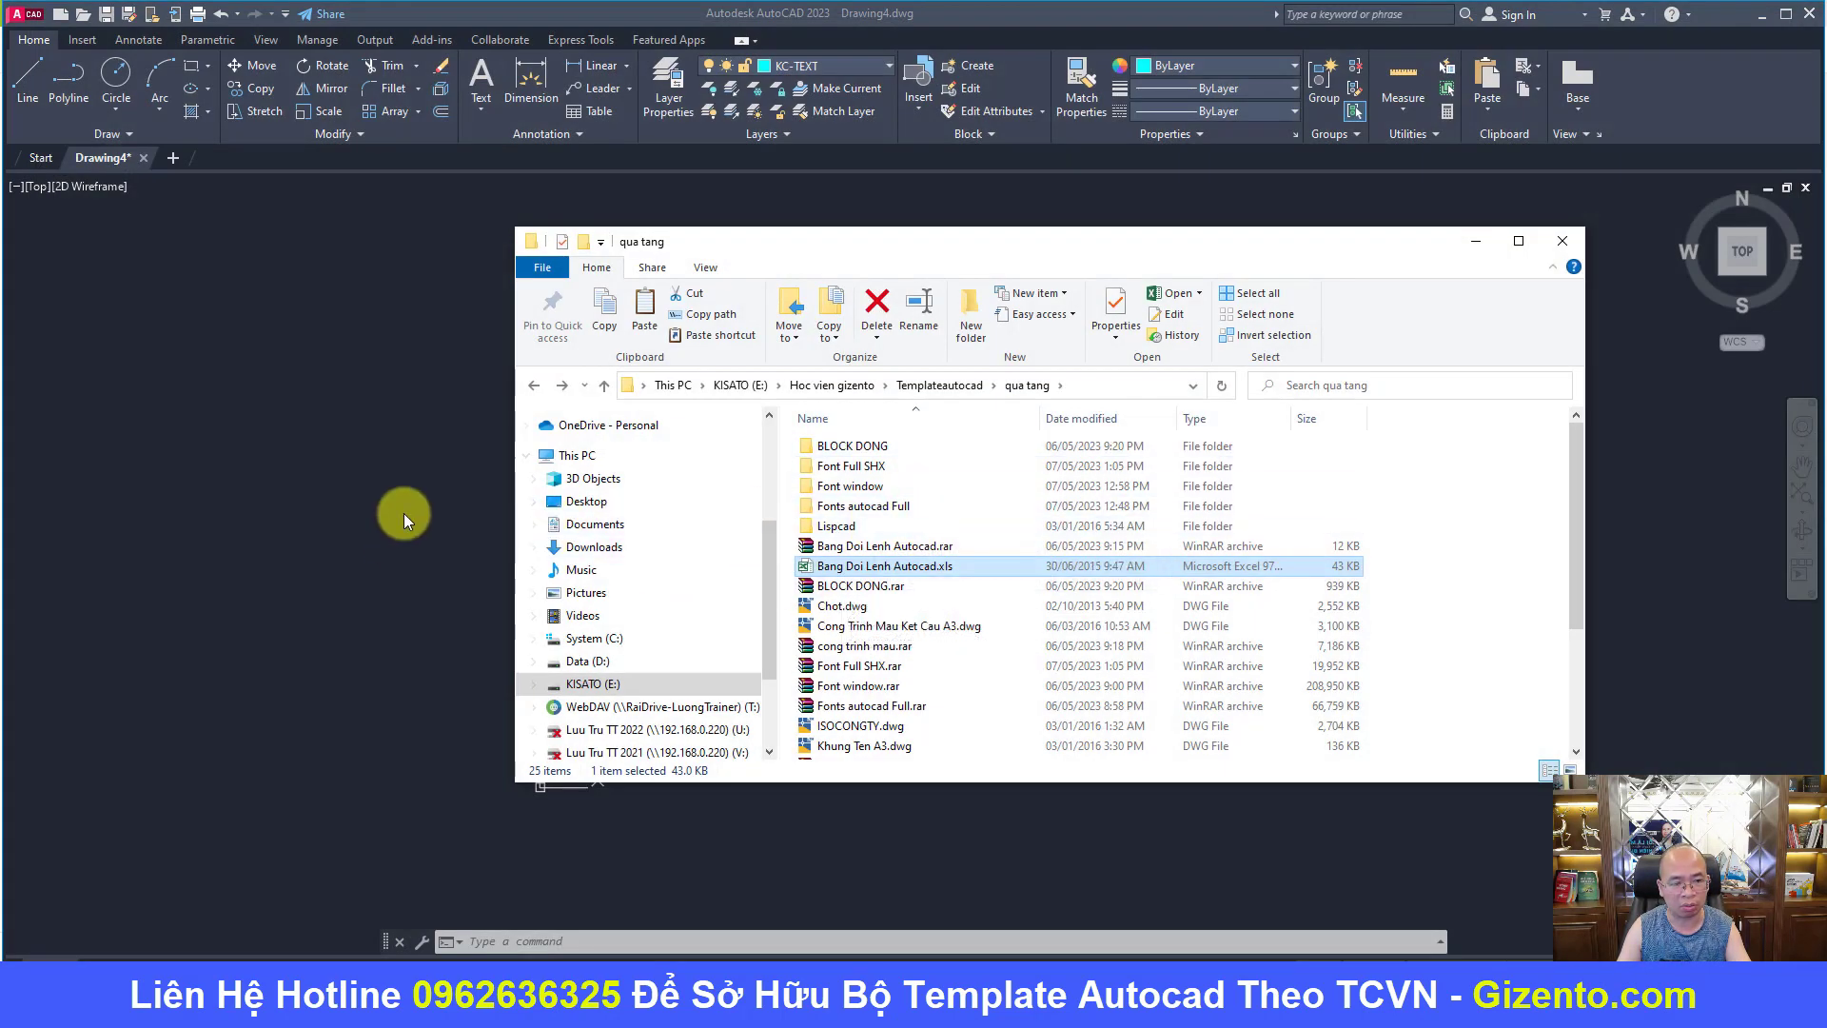
click(403, 512)
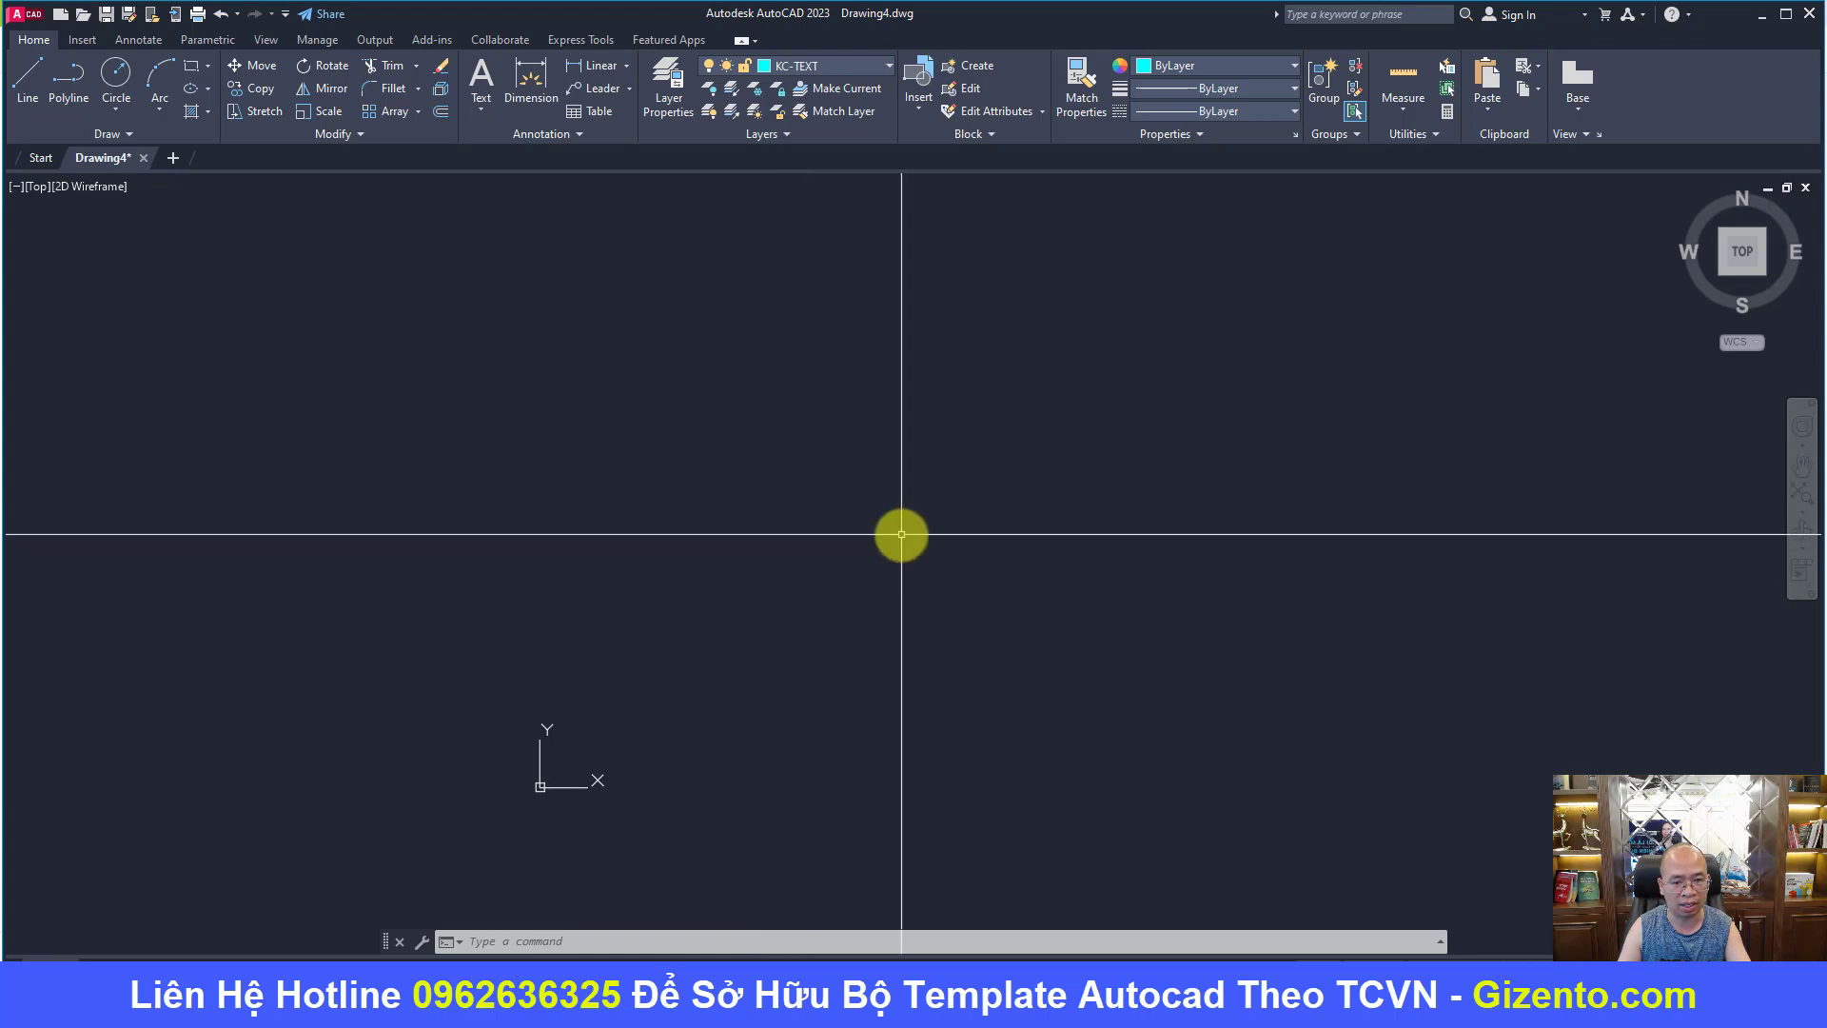
click(590, 999)
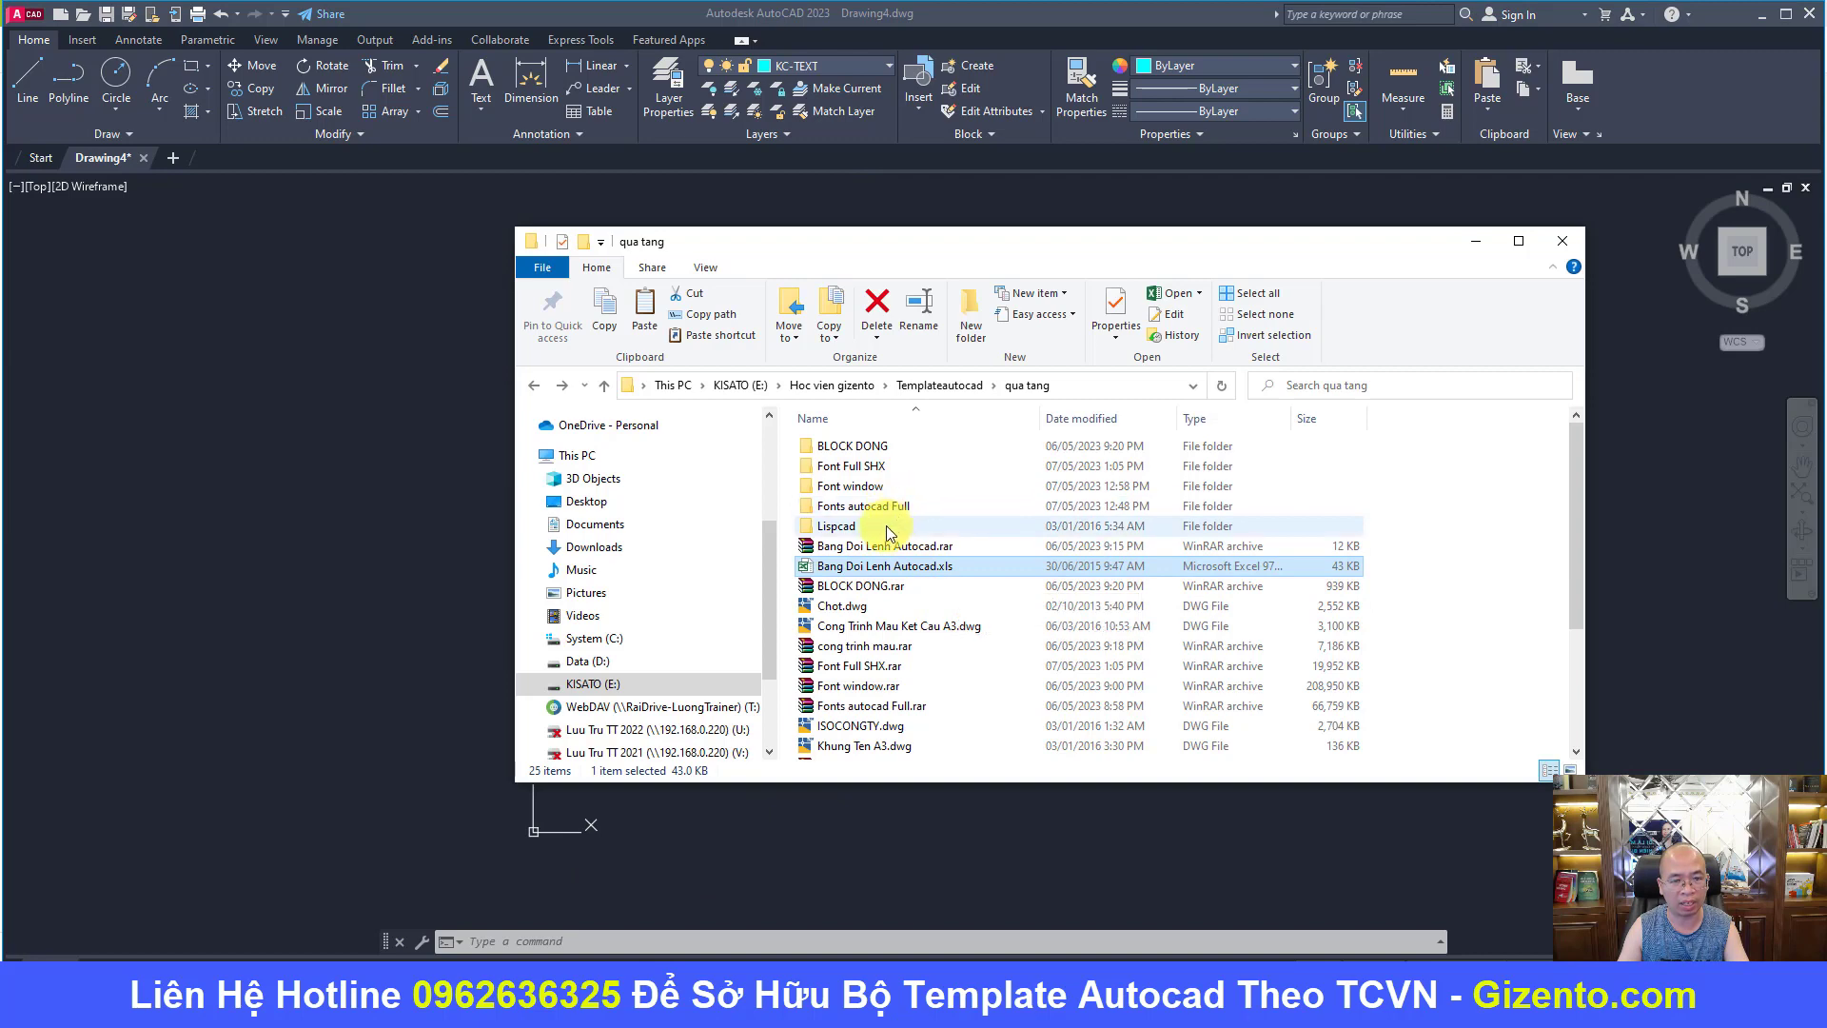
scroll(895, 538, down, 1)
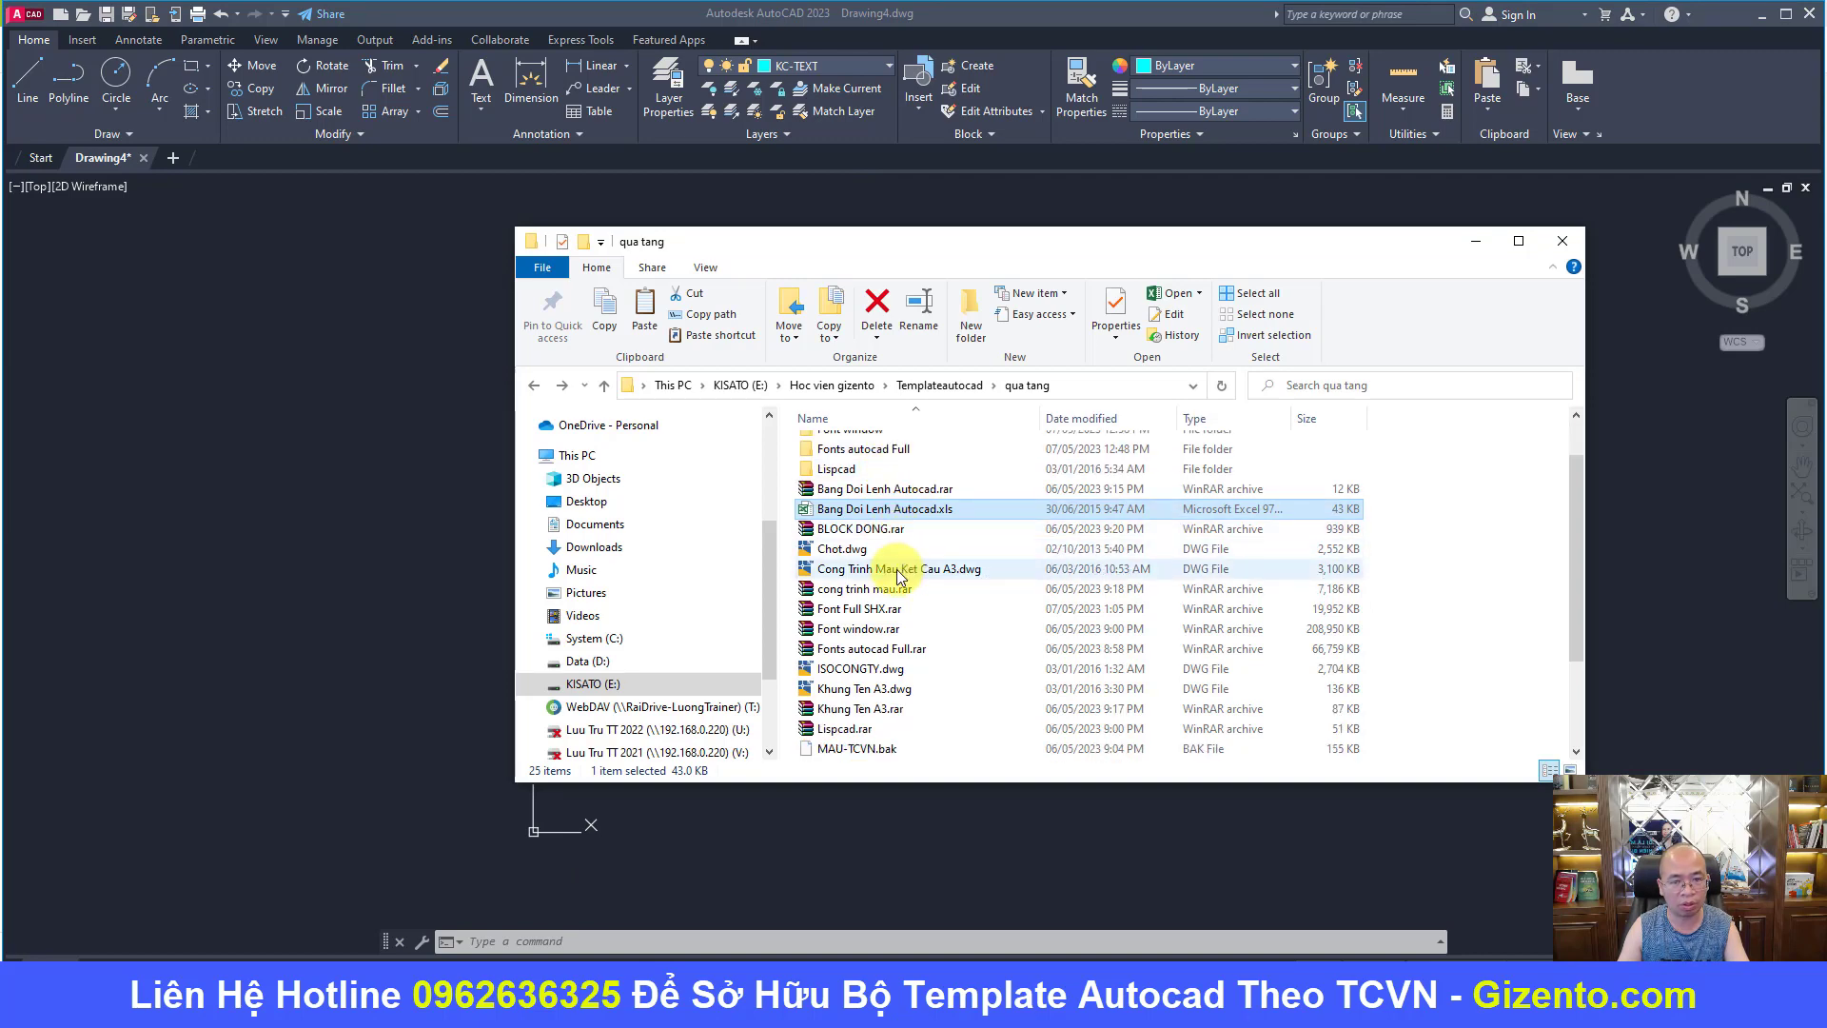
- Open Cong Trinh Mau Ket Cau A3.dwg and zoom and pan across its MBcot sheet
double_click(917, 569)
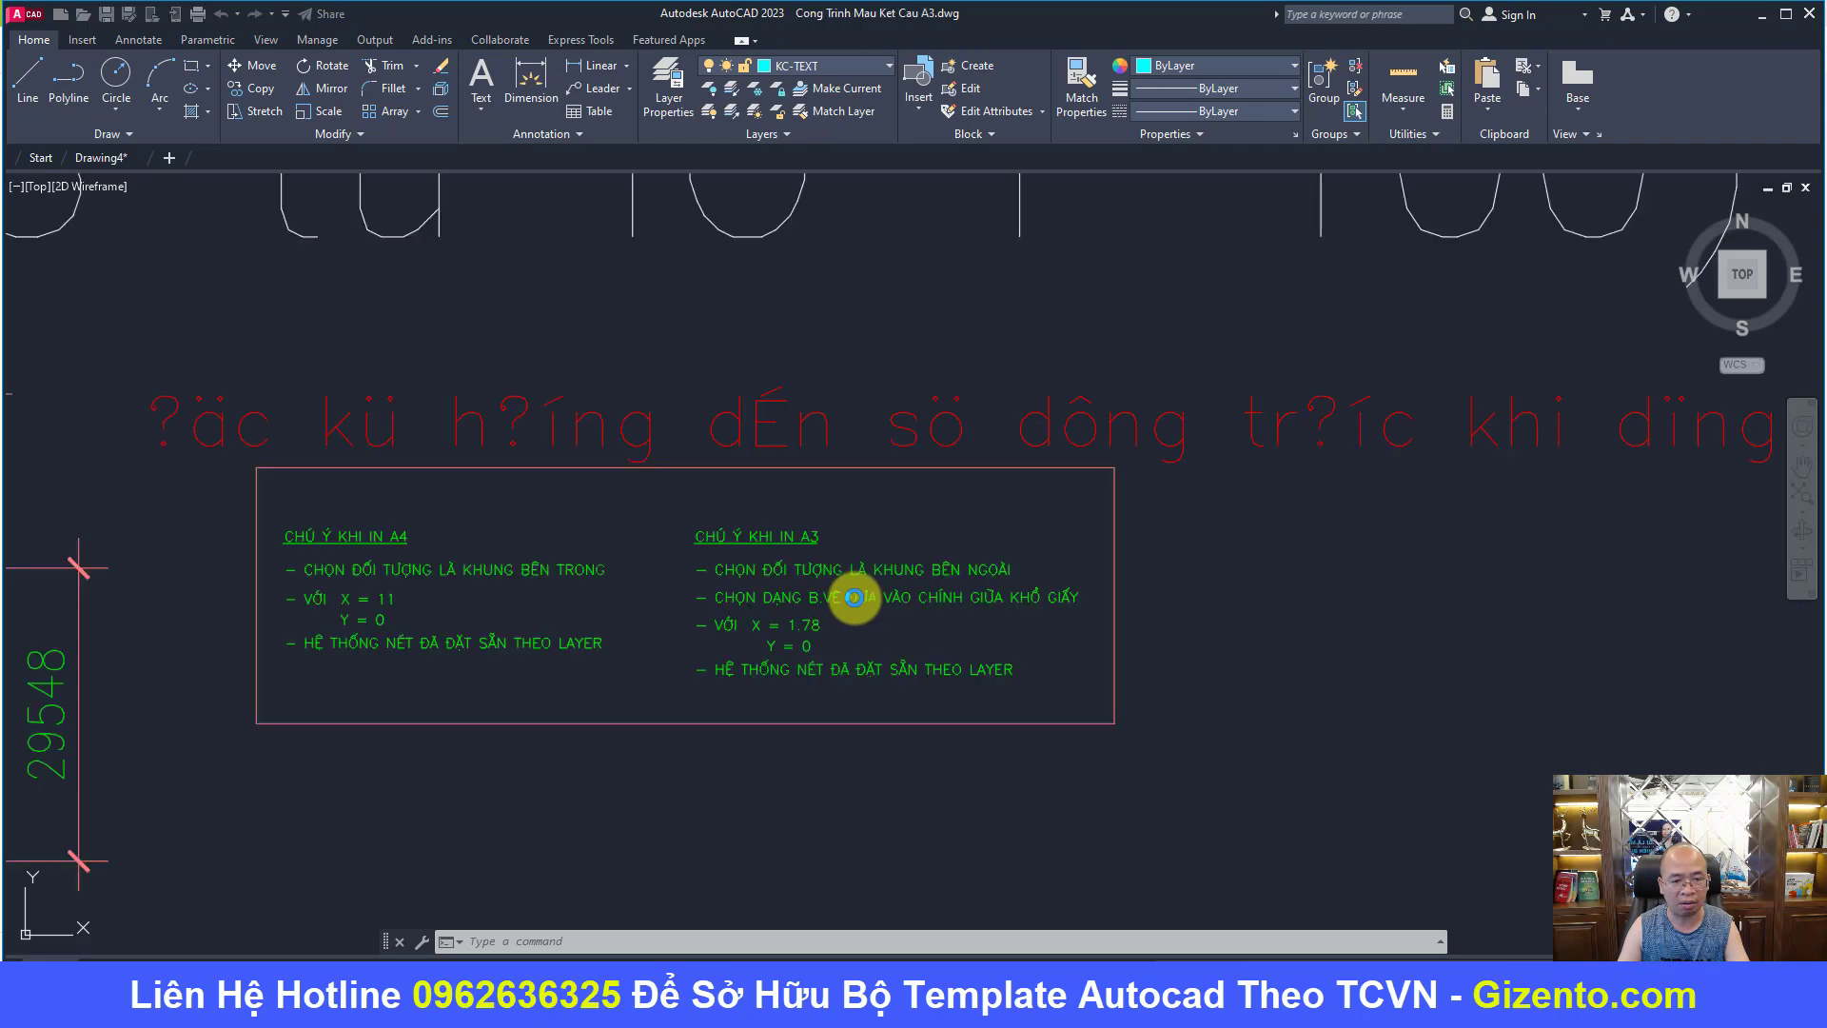
scroll(761, 601, down, 2)
scroll(800, 581, down, 6)
scroll(837, 542, down, 3)
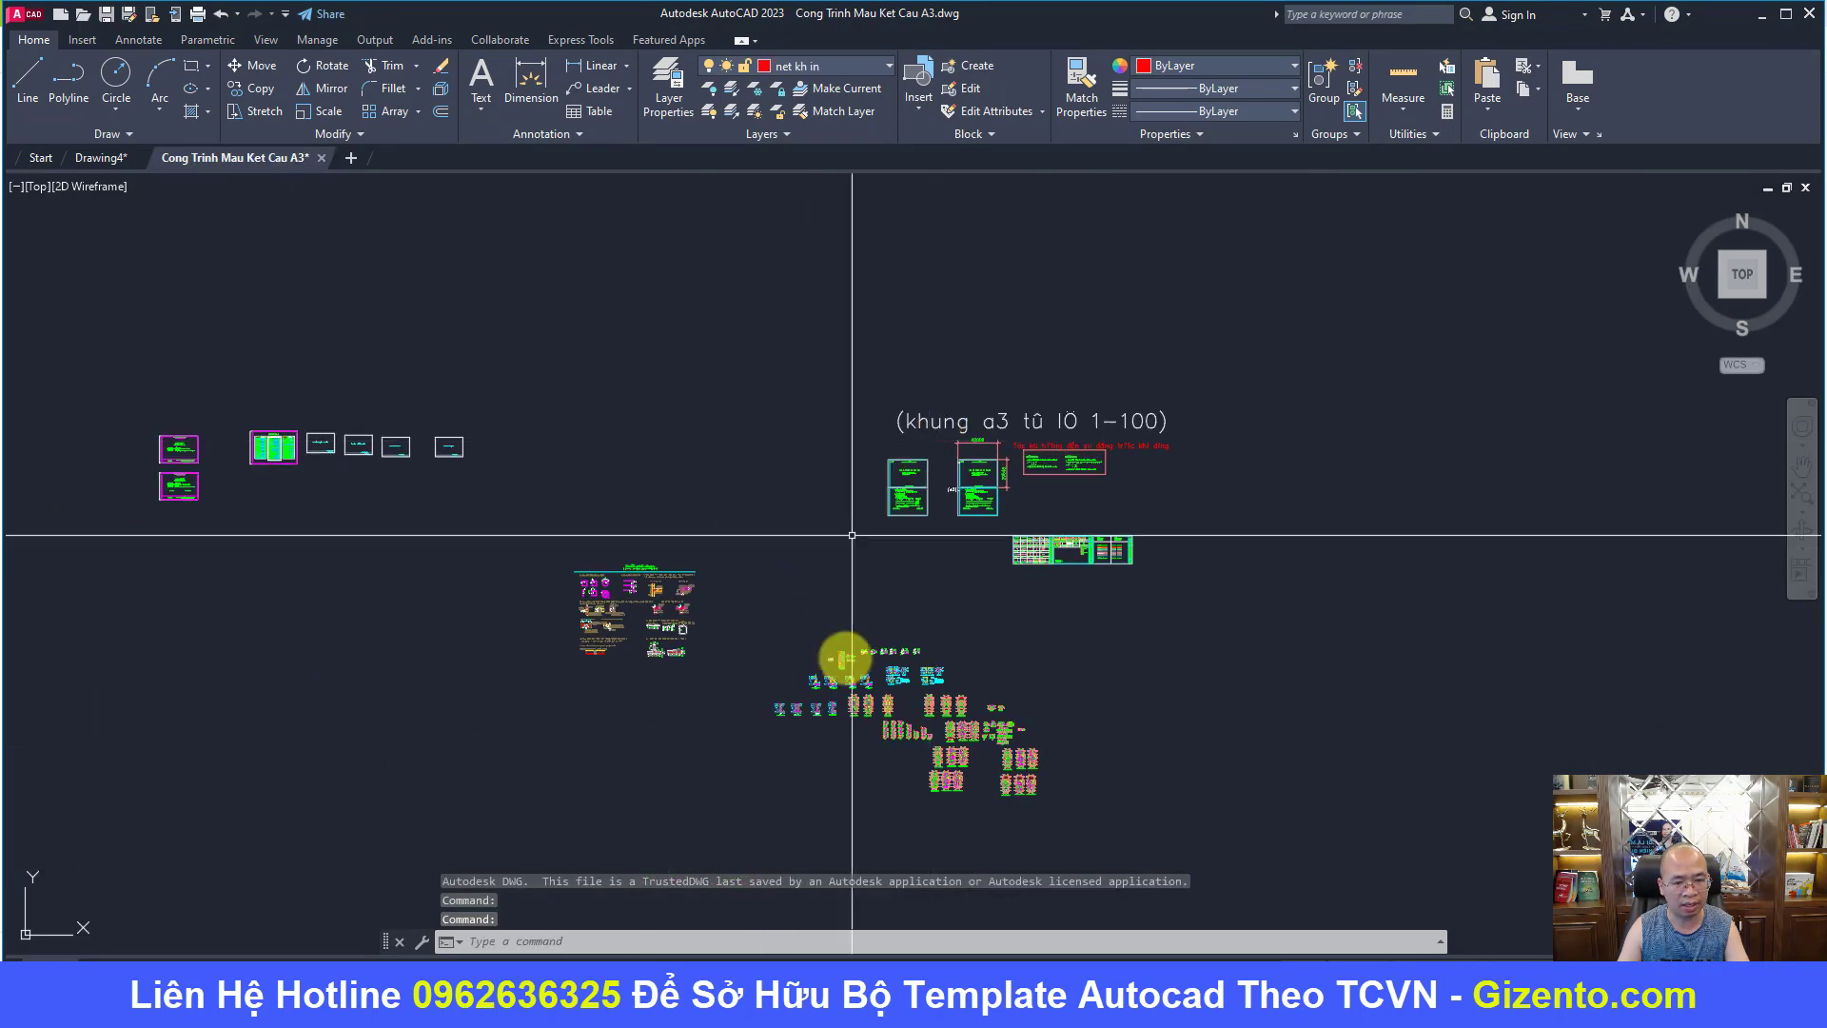
scroll(853, 504, down, 2)
scroll(853, 497, up, 8)
middle_drag(905, 518, 898, 382)
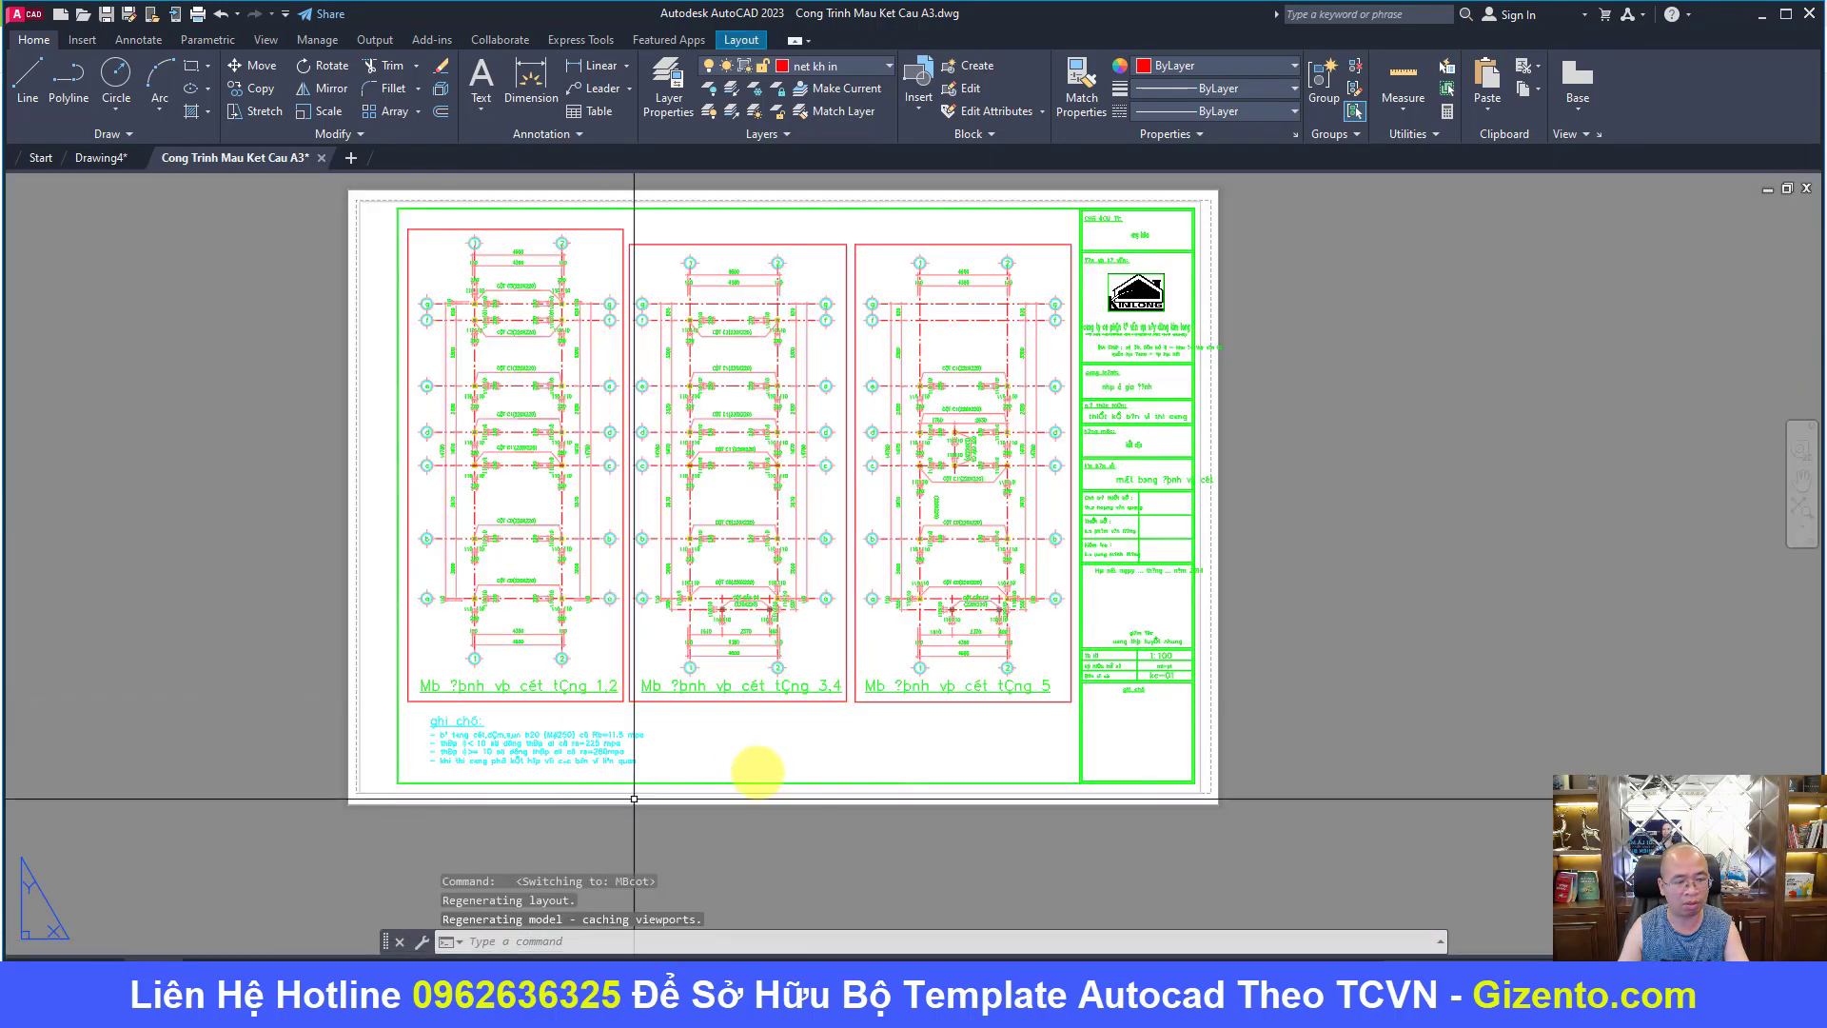
- Switch to model space and zoom over the structural floor plans and details
click(71, 955)
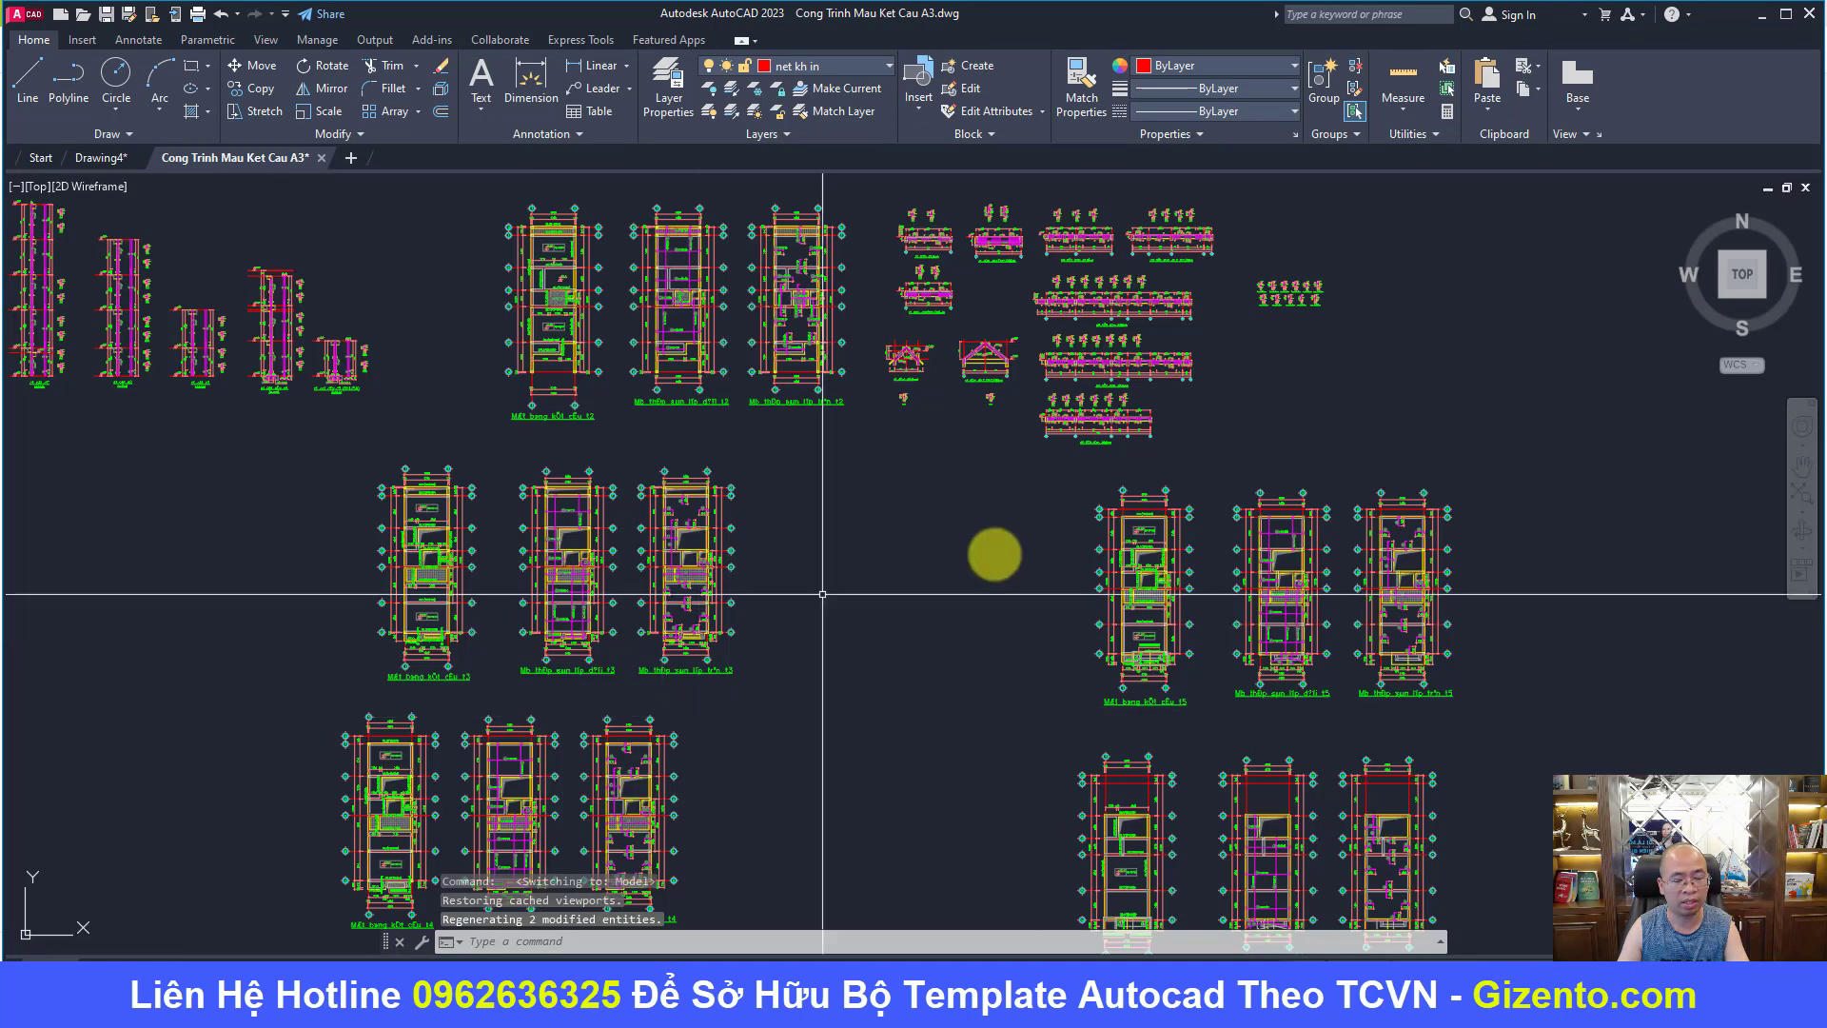
scroll(946, 482, down, 3)
scroll(941, 466, up, 2)
scroll(941, 467, up, 2)
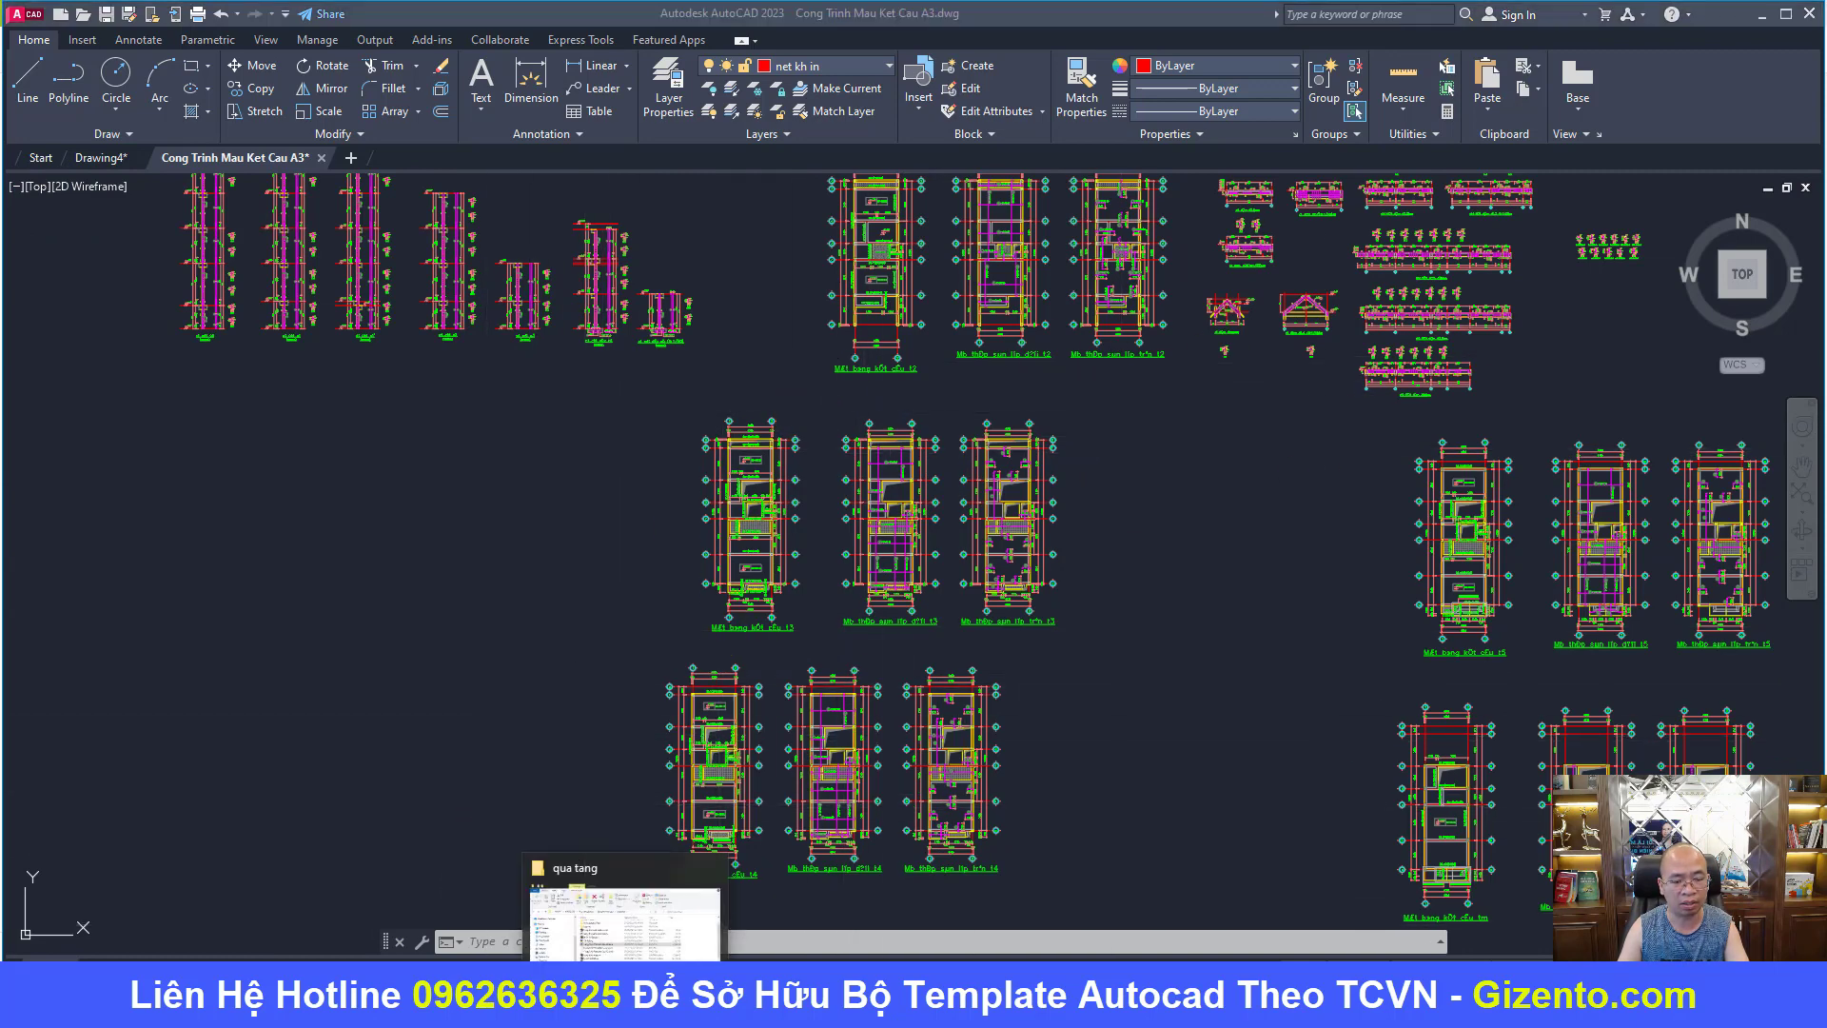
- Bring the qua tang folder back and scroll its list, selecting Khung Ten A3.dwg
click(619, 990)
scroll(928, 590, down, 1)
mouse_move(864, 668)
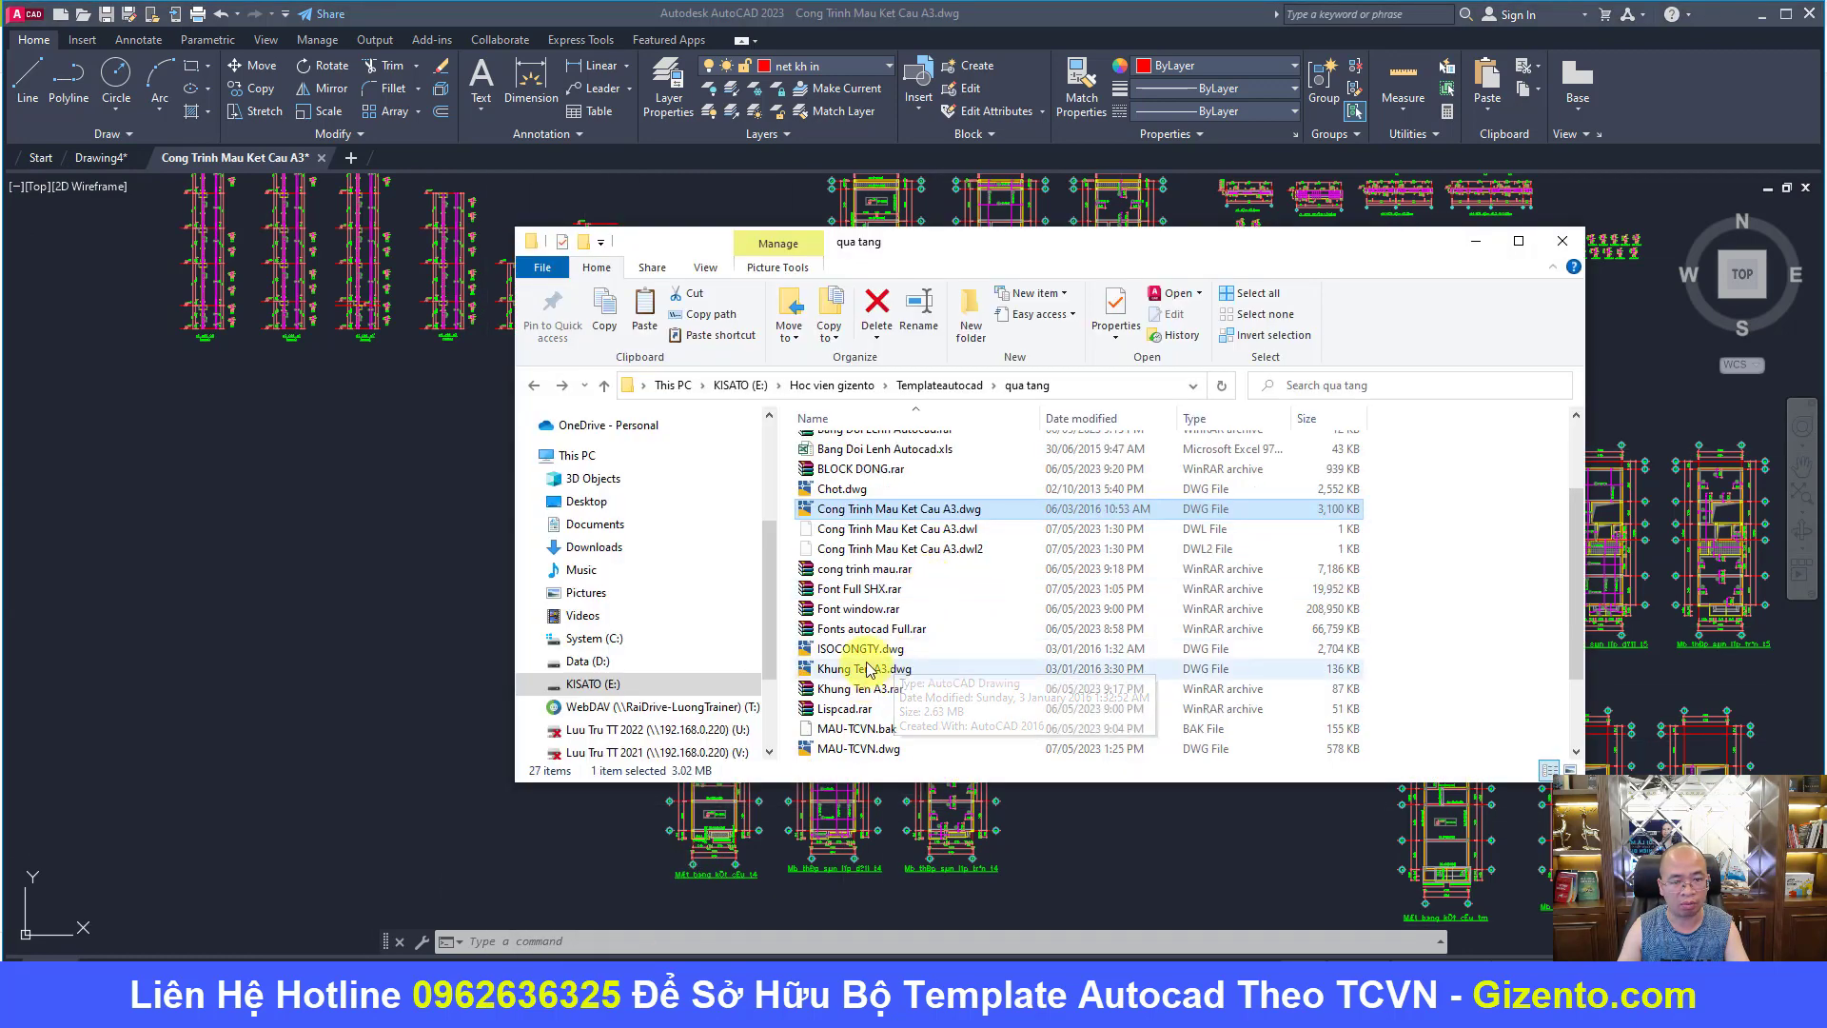
click(868, 678)
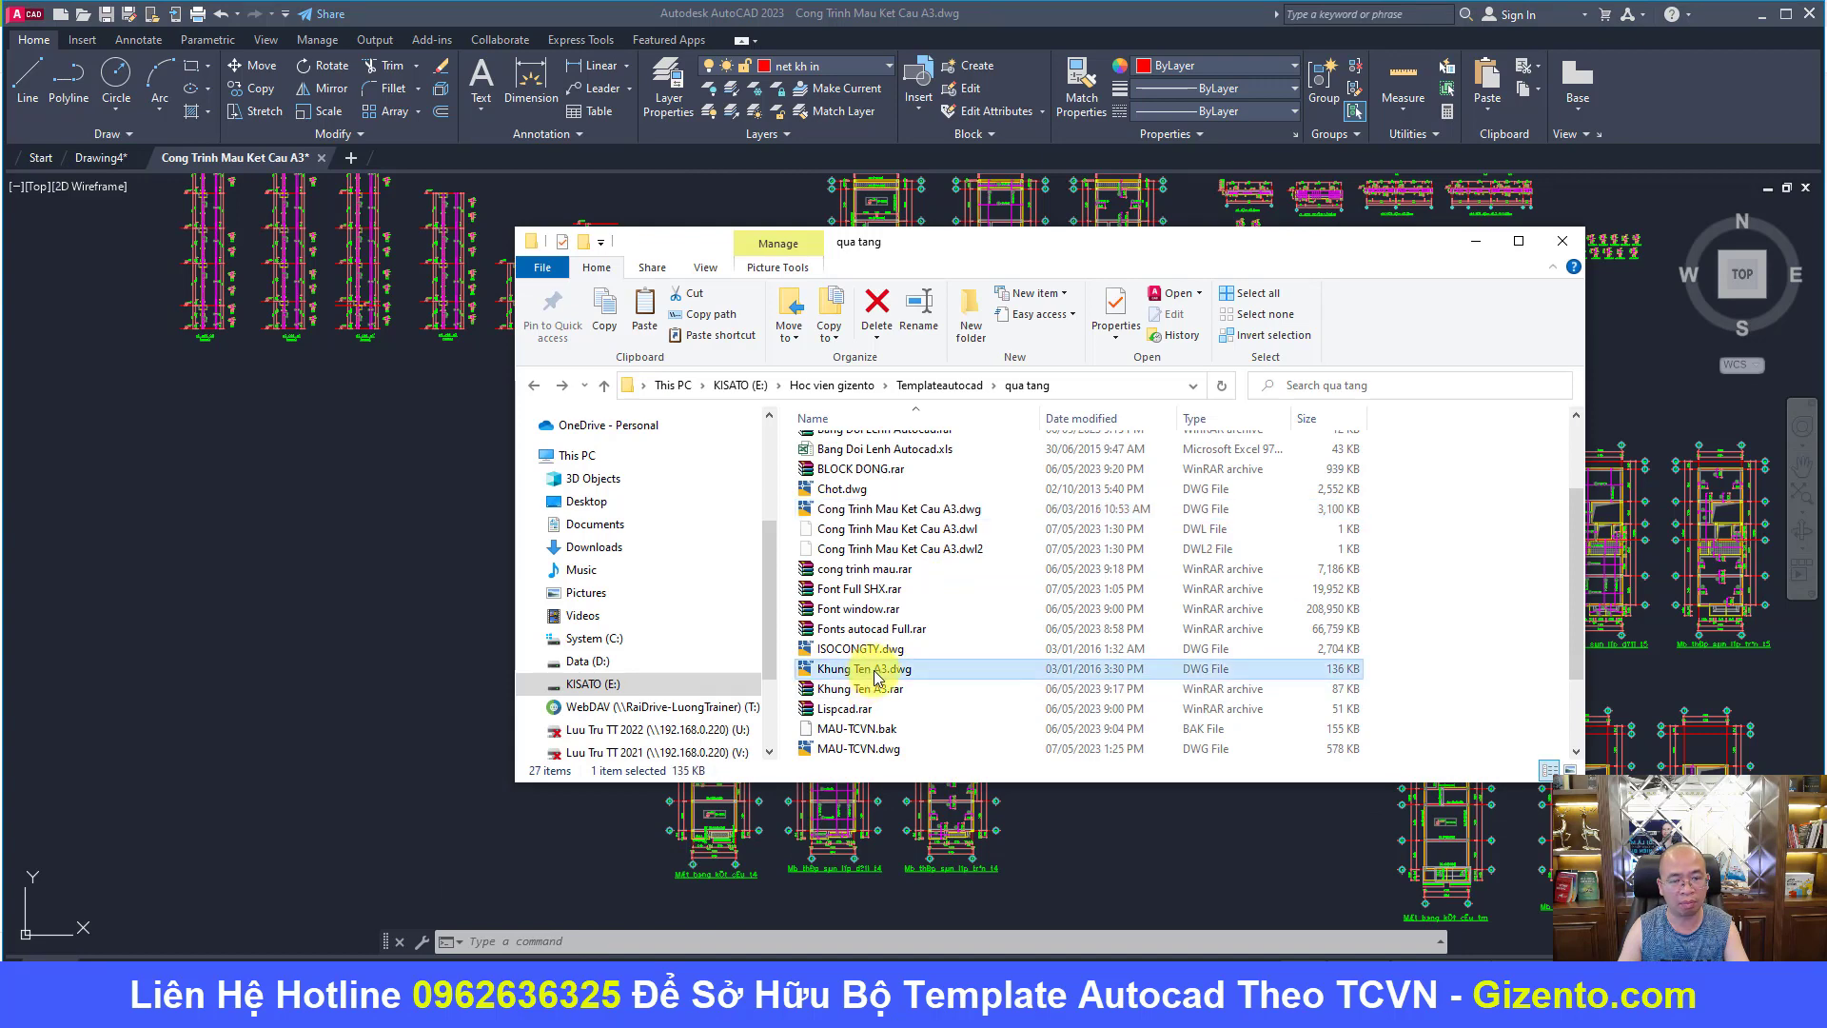
scroll(870, 681, down, 1)
scroll(880, 683, down, 1)
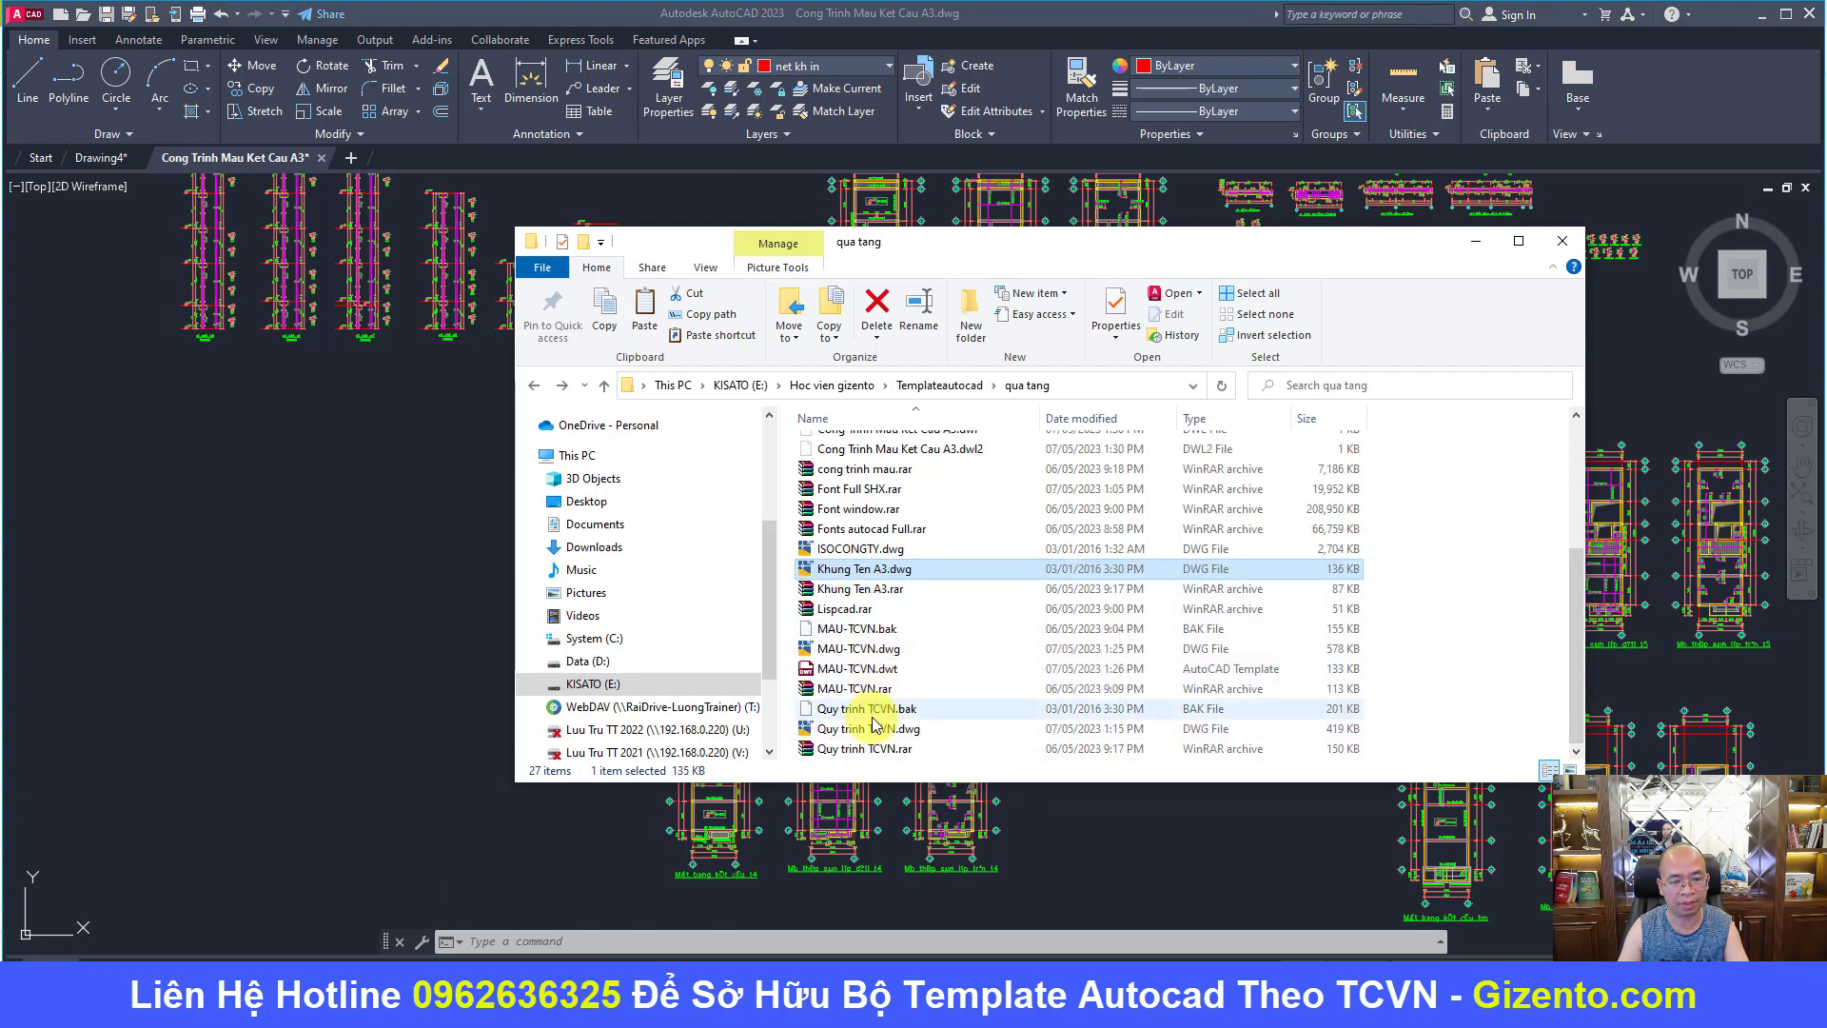
scroll(927, 528, up, 2)
scroll(926, 542, up, 2)
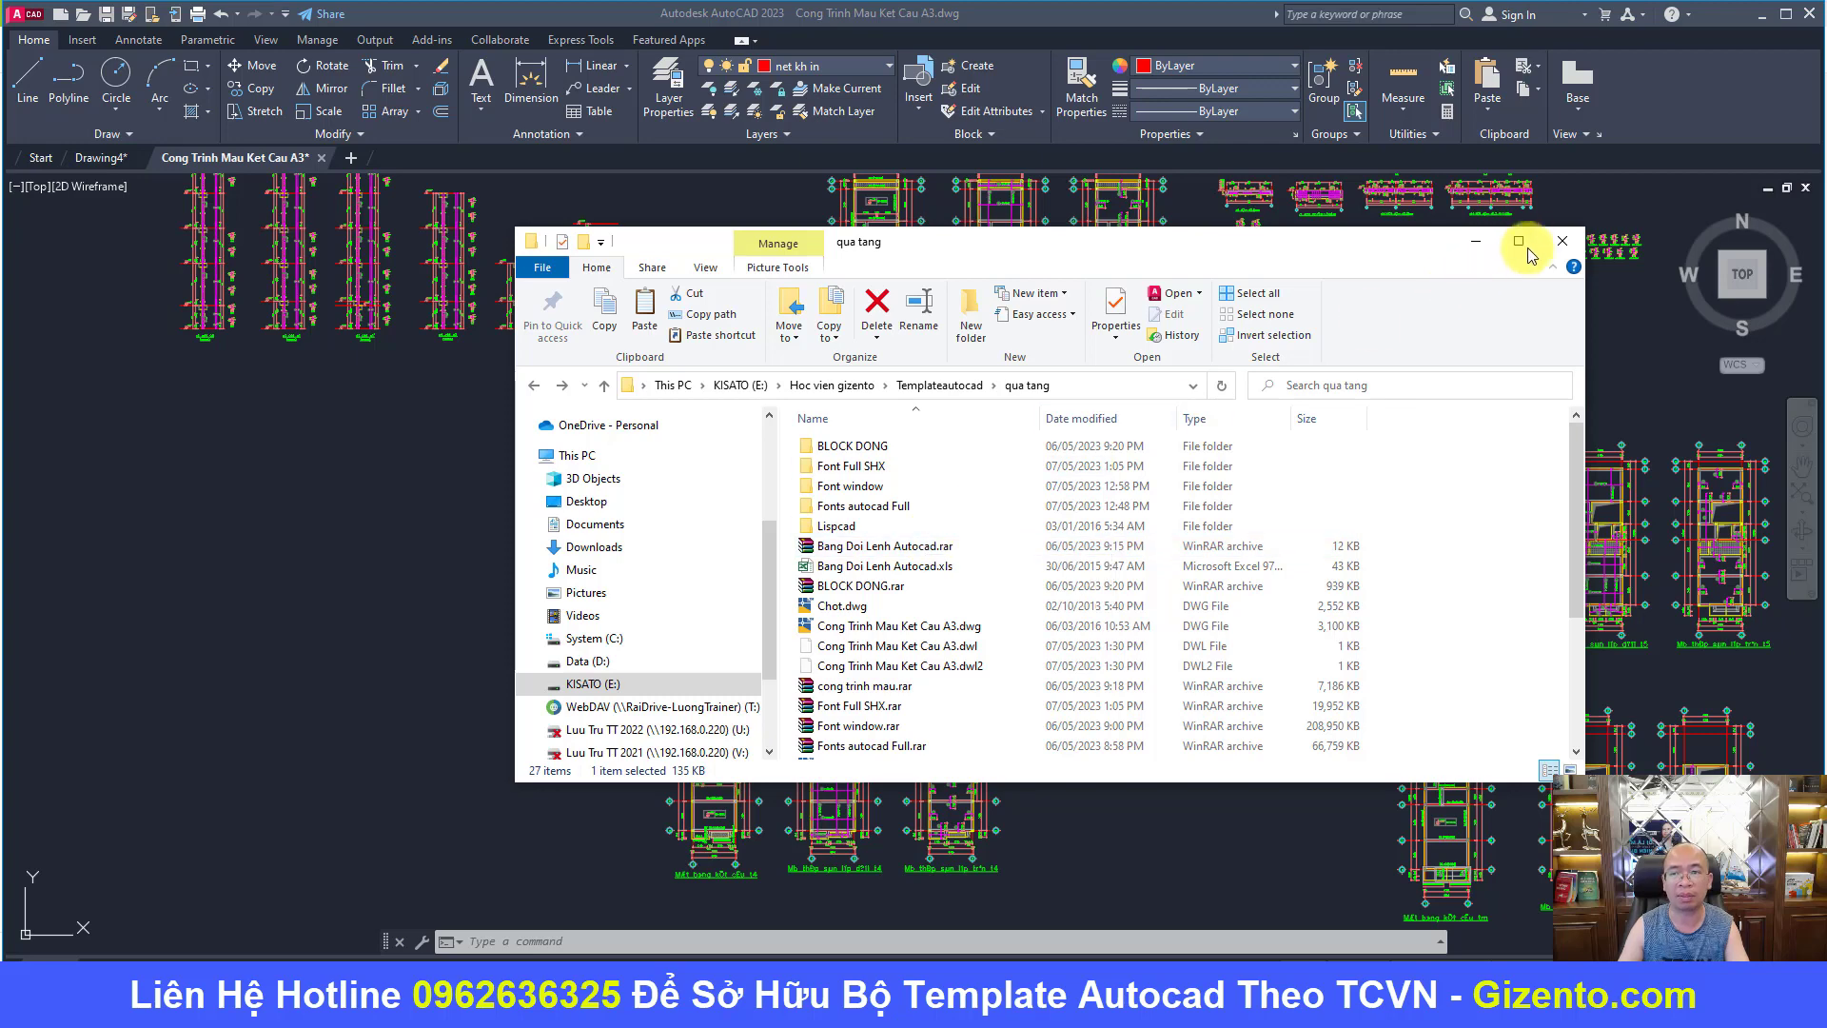
- Hide the Explorer window and zoom into the Cong Trinh Mau Ket Cau A3 drawing
click(1563, 245)
scroll(999, 624, up, 3)
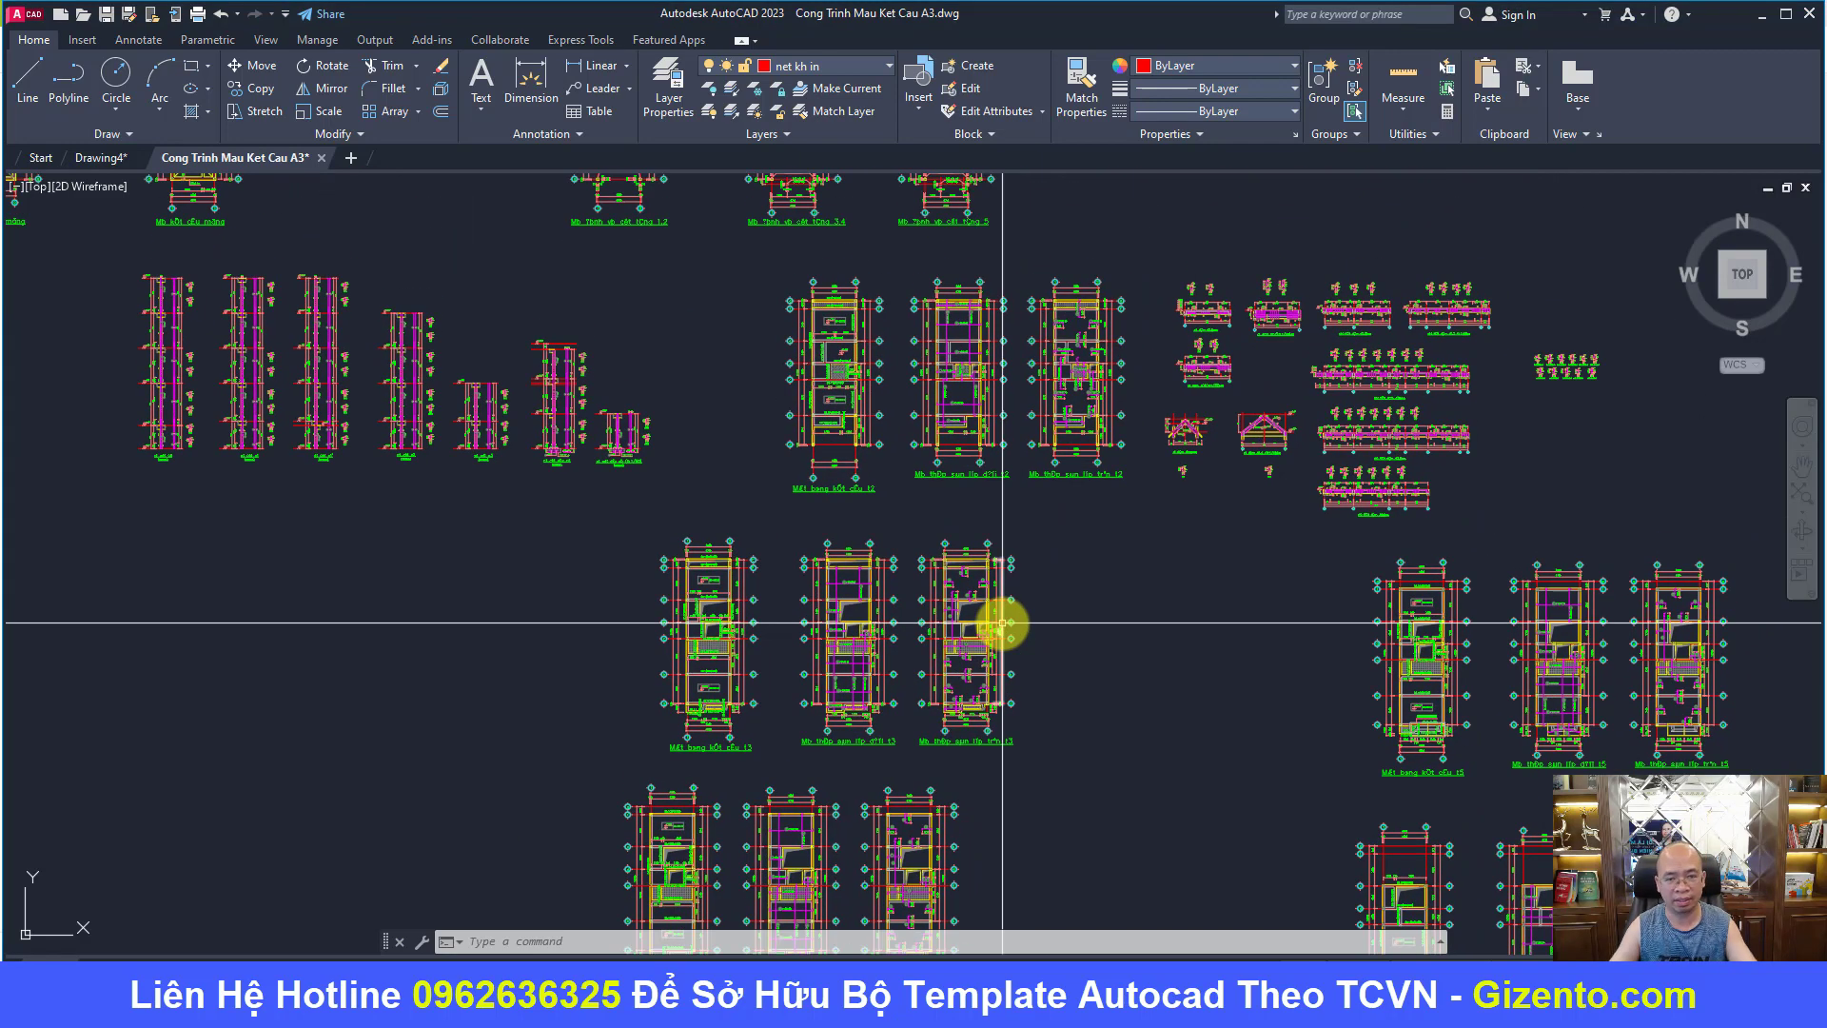